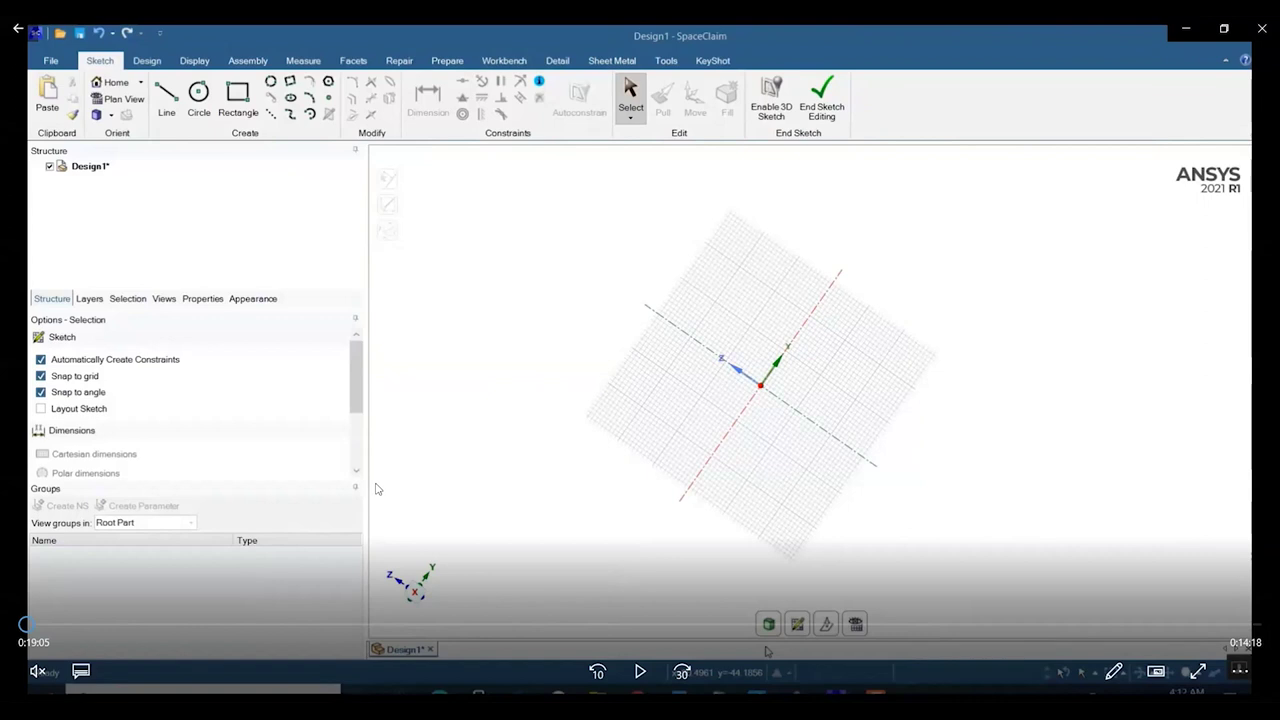
left_click(641, 673)
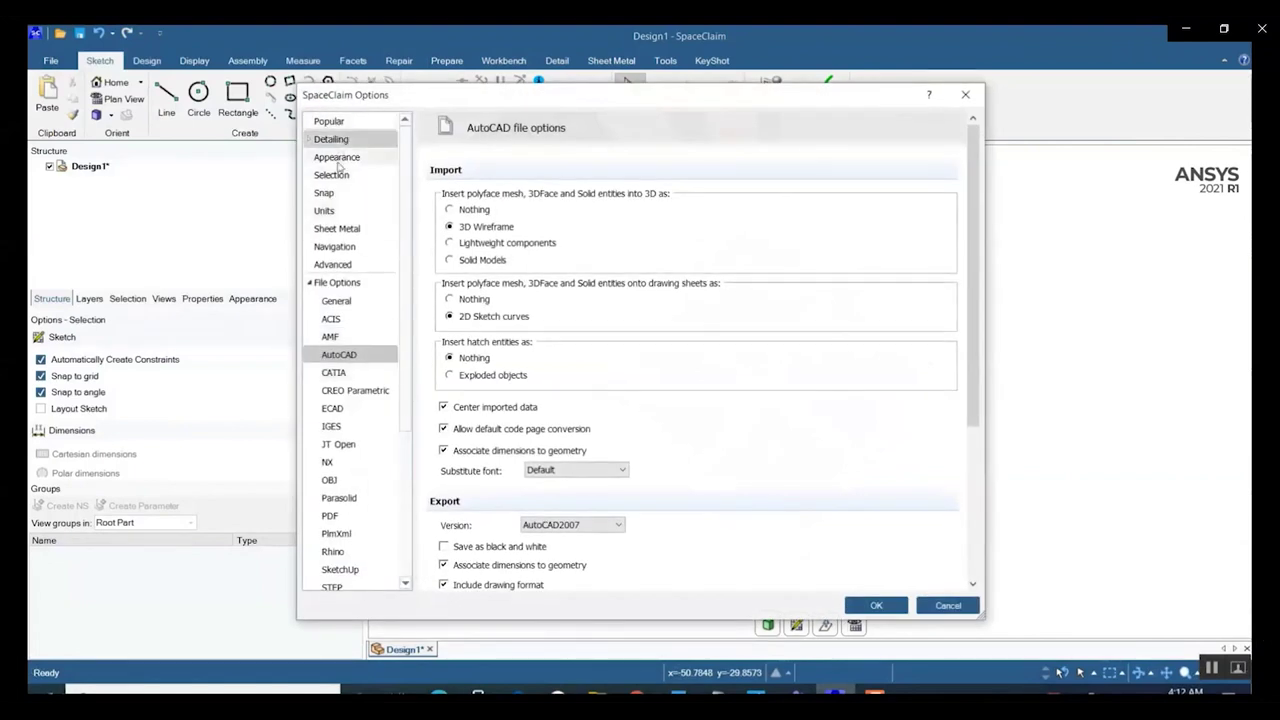
Examine the document's unit options, including the length unit, precision, extended dimensions and grid spacing
left_click(310, 284)
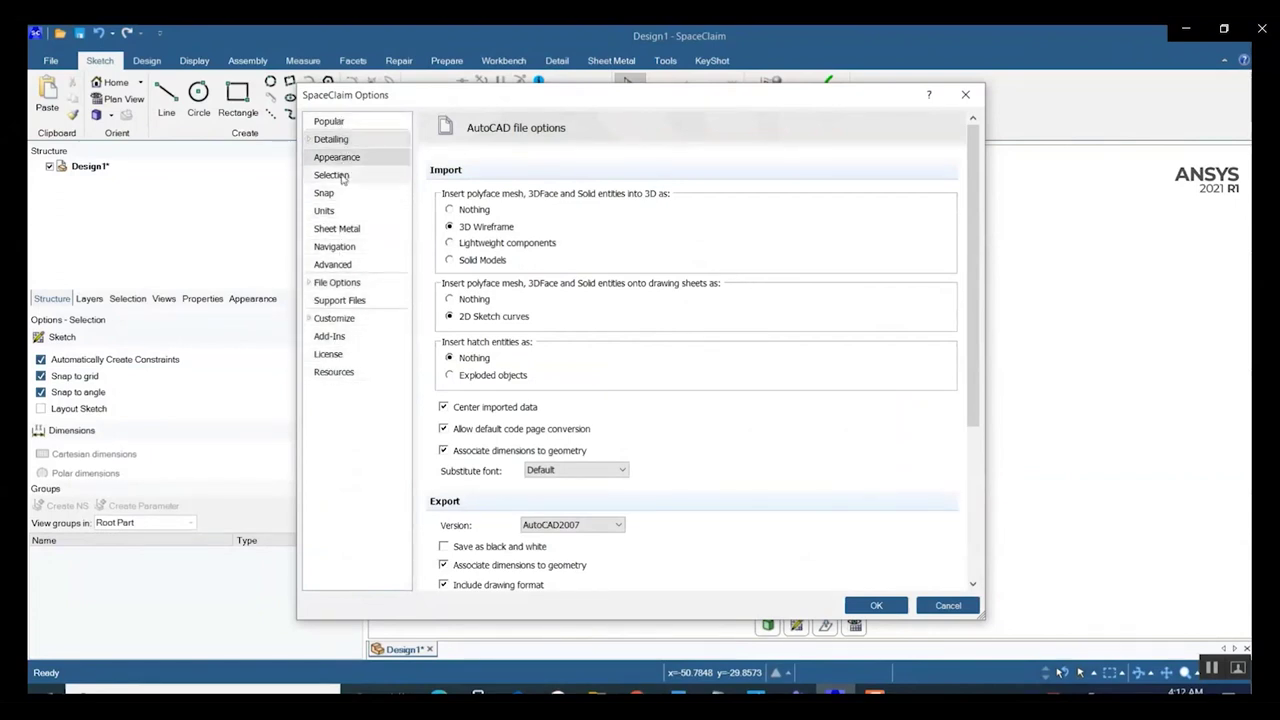
left_click(345, 217)
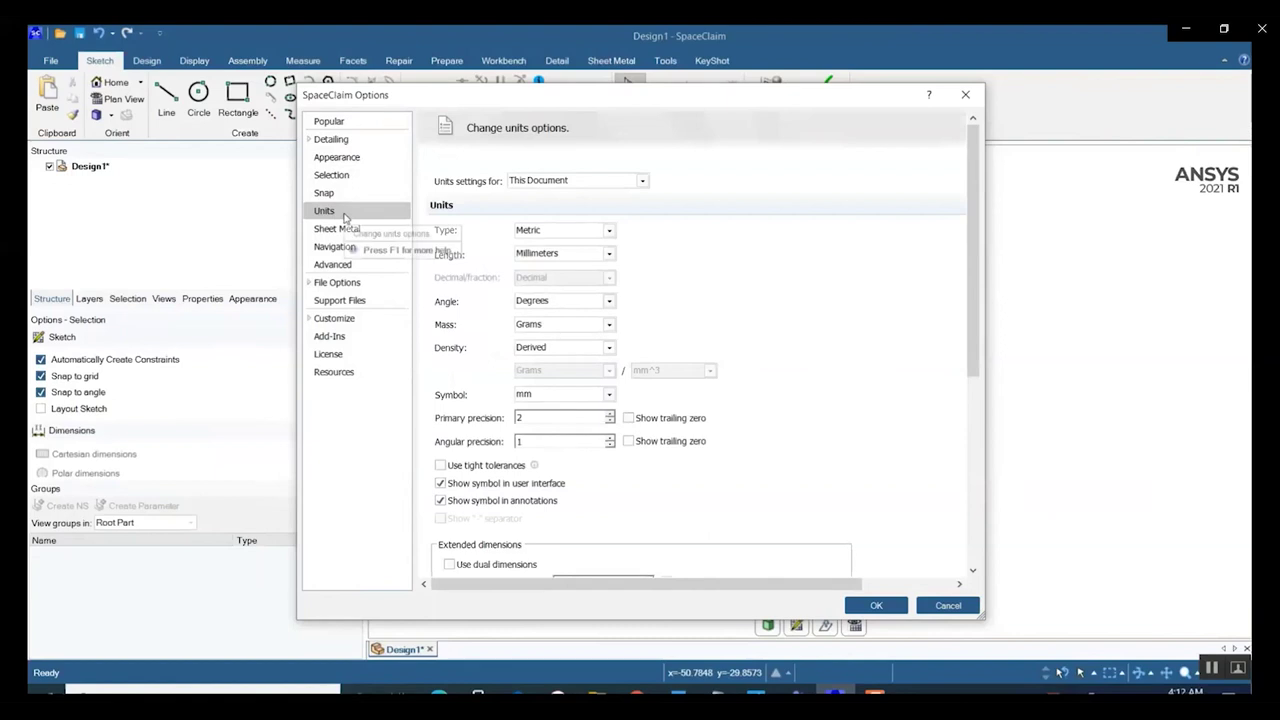
left_click(608, 256)
left_click(608, 256)
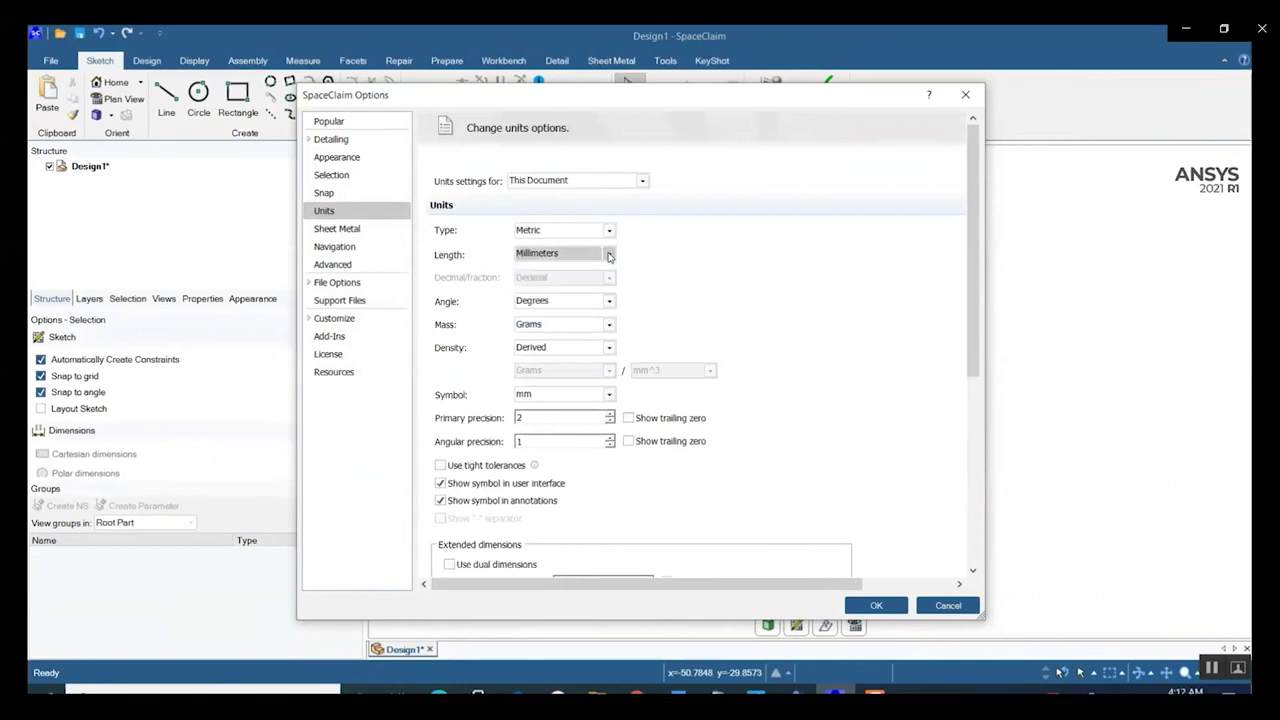
scroll(680, 299, "down", 3)
scroll(680, 299, "down", 2)
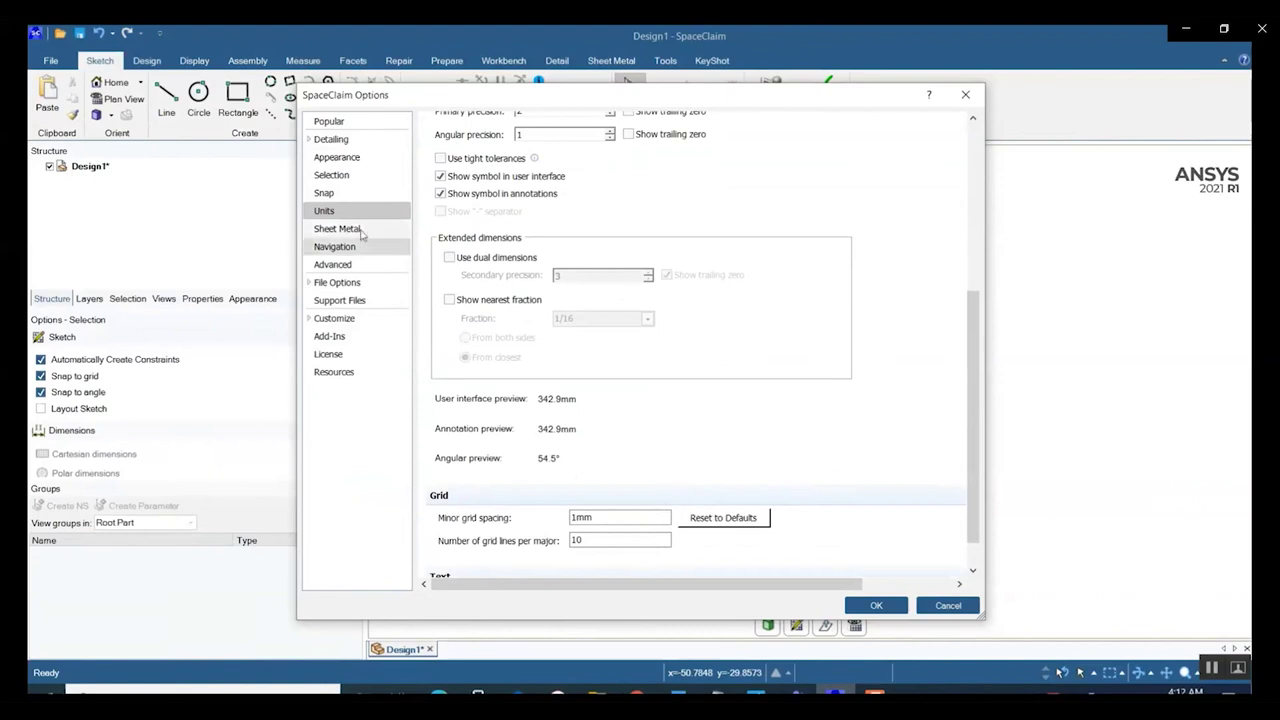
Examine the navigation options for the spin, pan and zoom controls
left_click(340, 247)
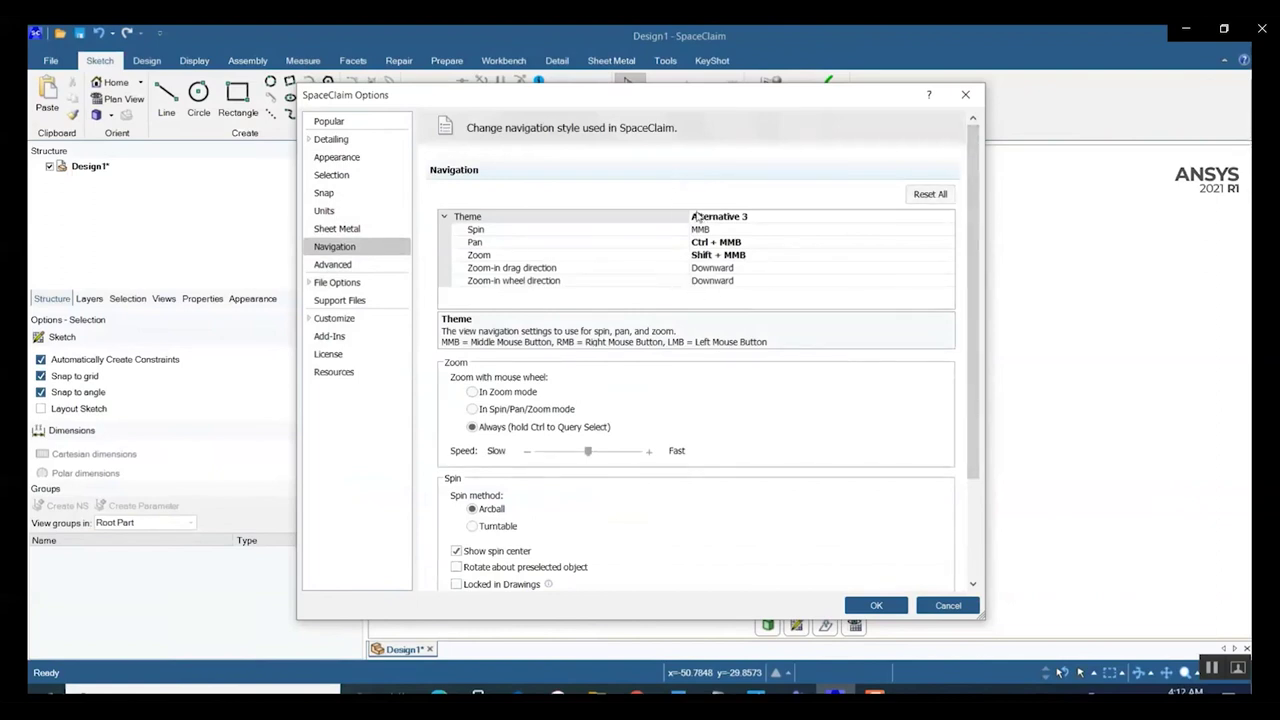
mouse_move(1019, 568)
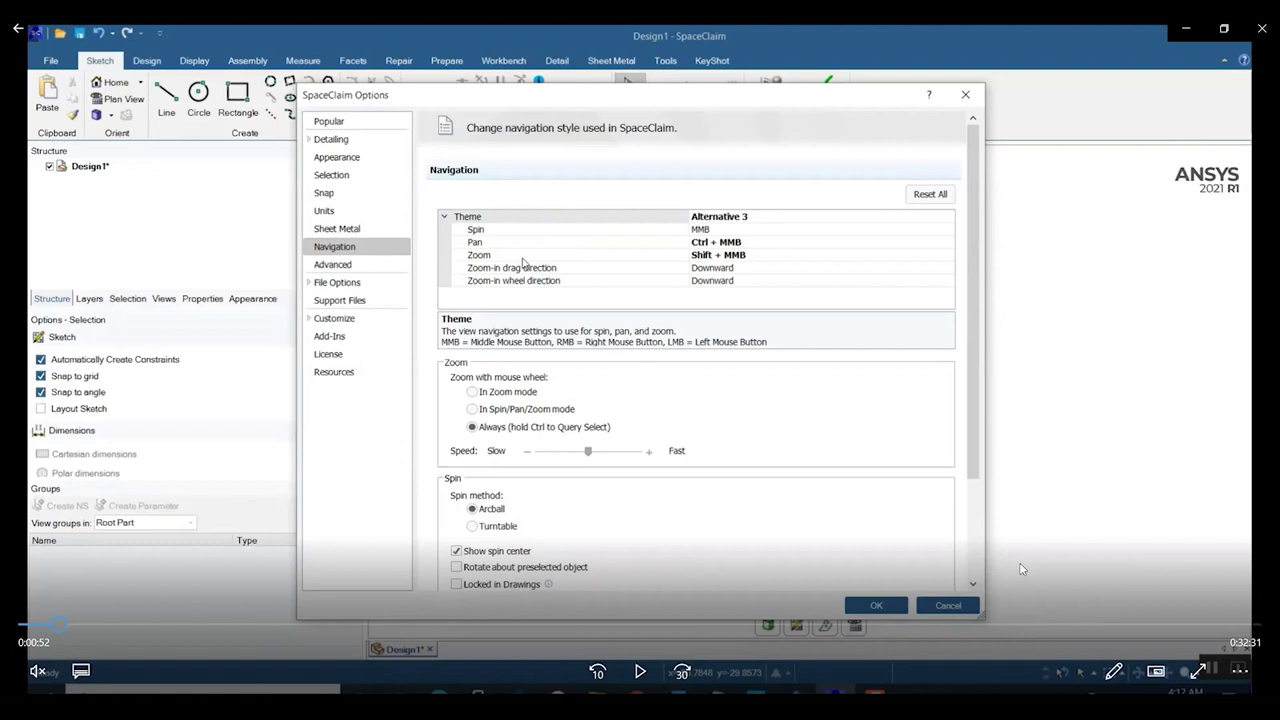
left_click(1020, 564)
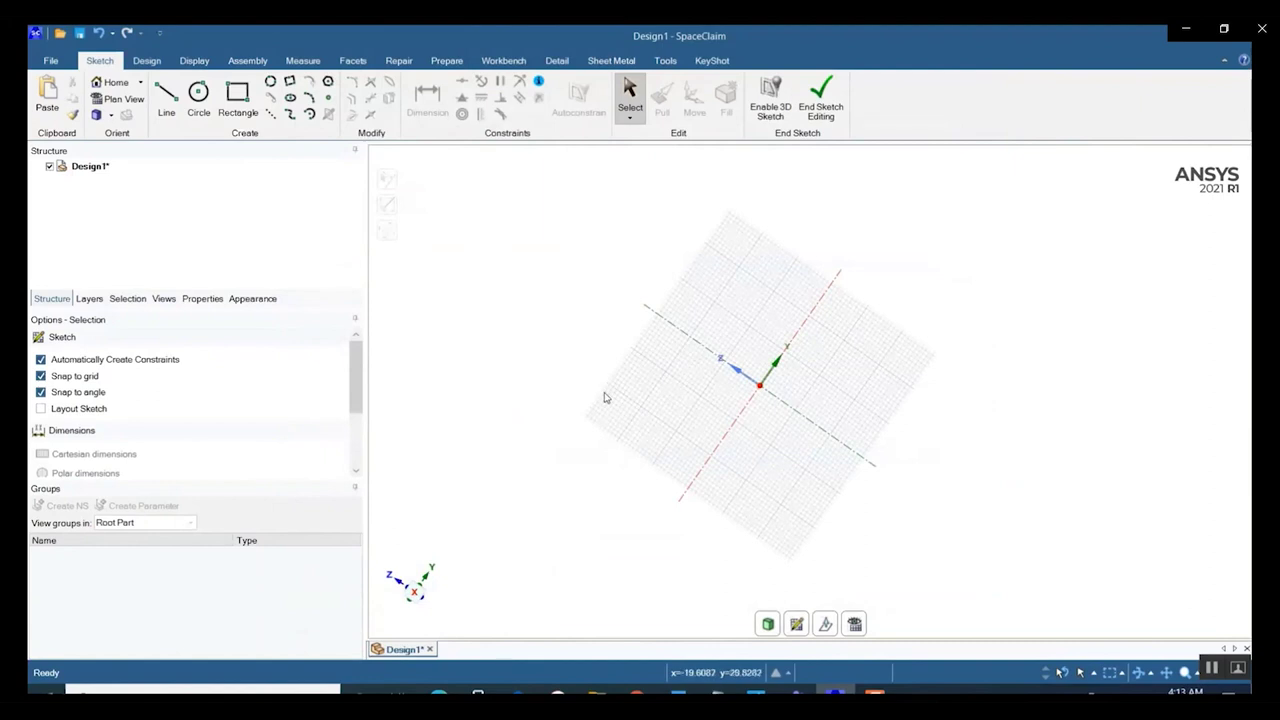
Rotate the sketch grid onto the XY plane with Move Grid and face it along the Z axis
mouse_move(548, 438)
middle_mouse_down()
mouse_move(586, 374)
mouse_move(535, 443)
middle_mouse_up()
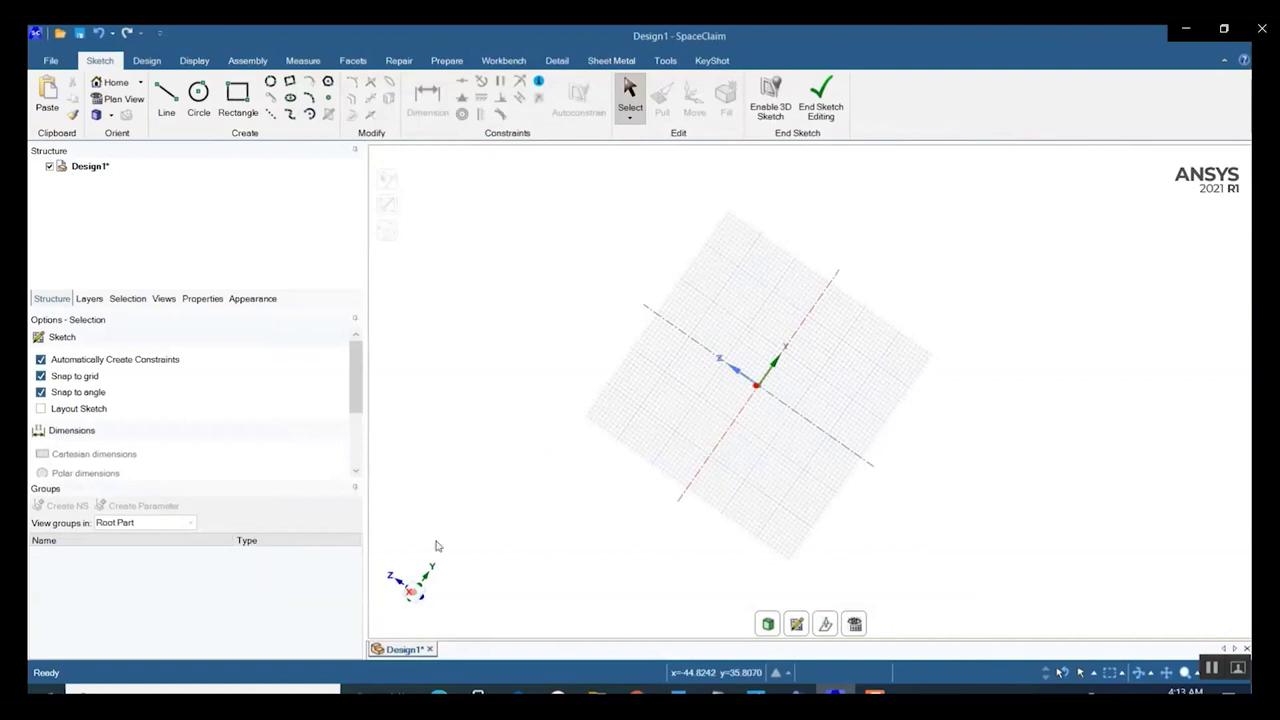
left_click(400, 588)
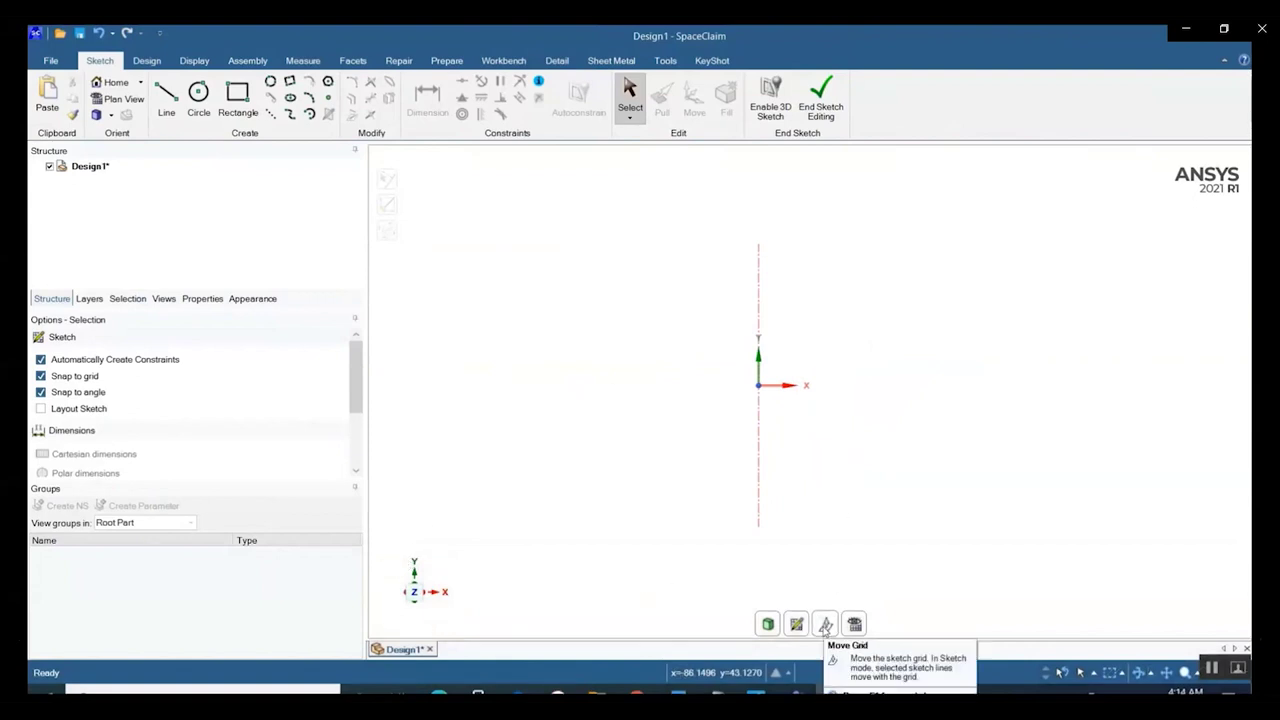
left_click(825, 624)
mouse_move(855, 493)
middle_mouse_down()
mouse_move(829, 489)
mouse_move(826, 517)
middle_mouse_up()
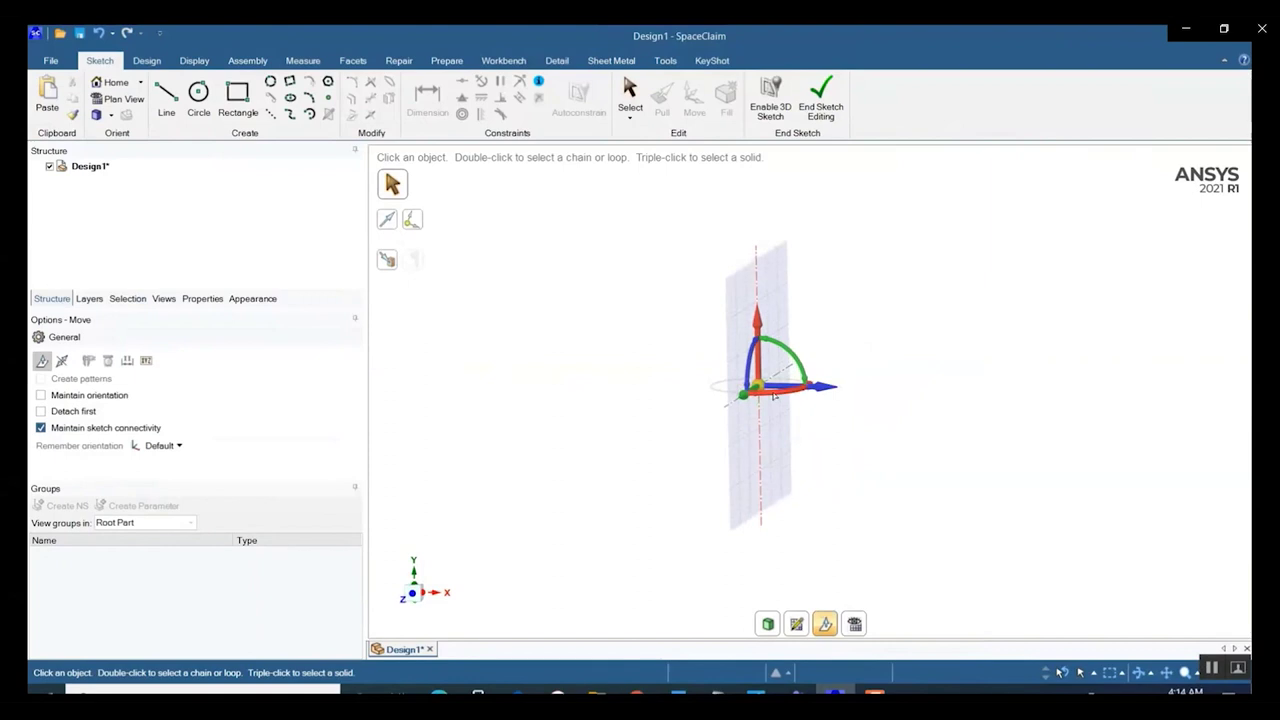
key("v")
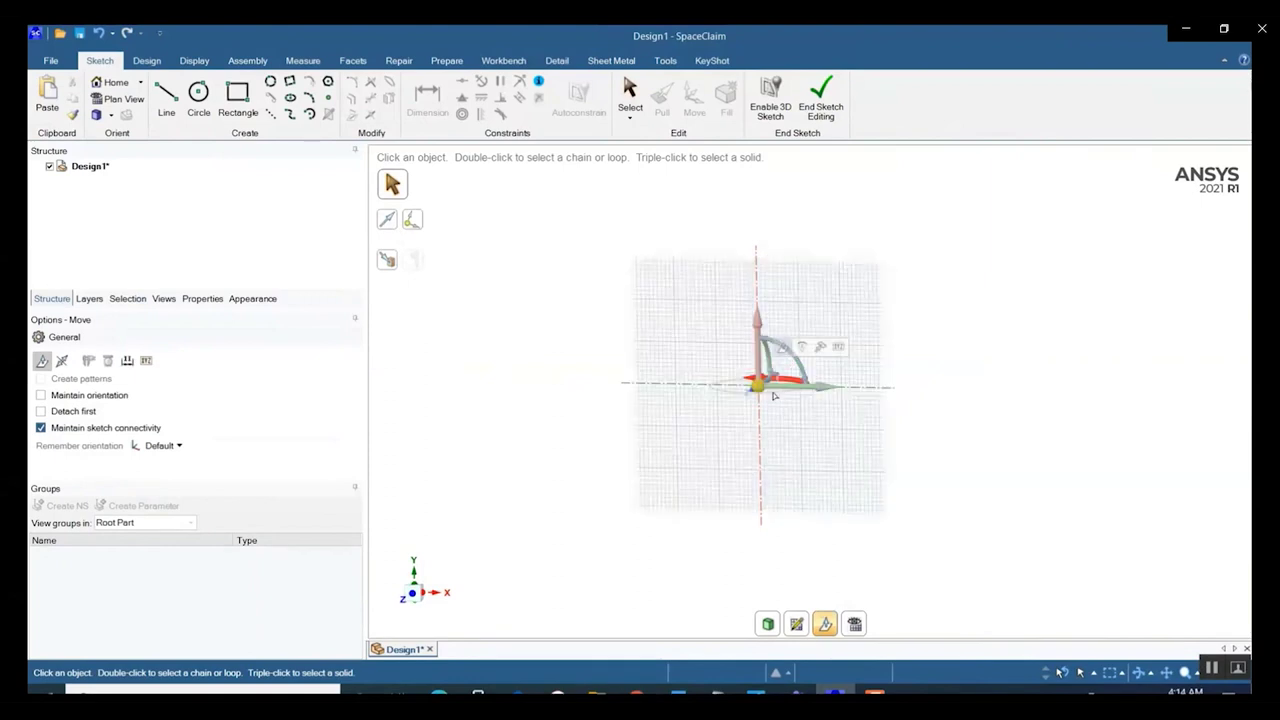
left_click(410, 595)
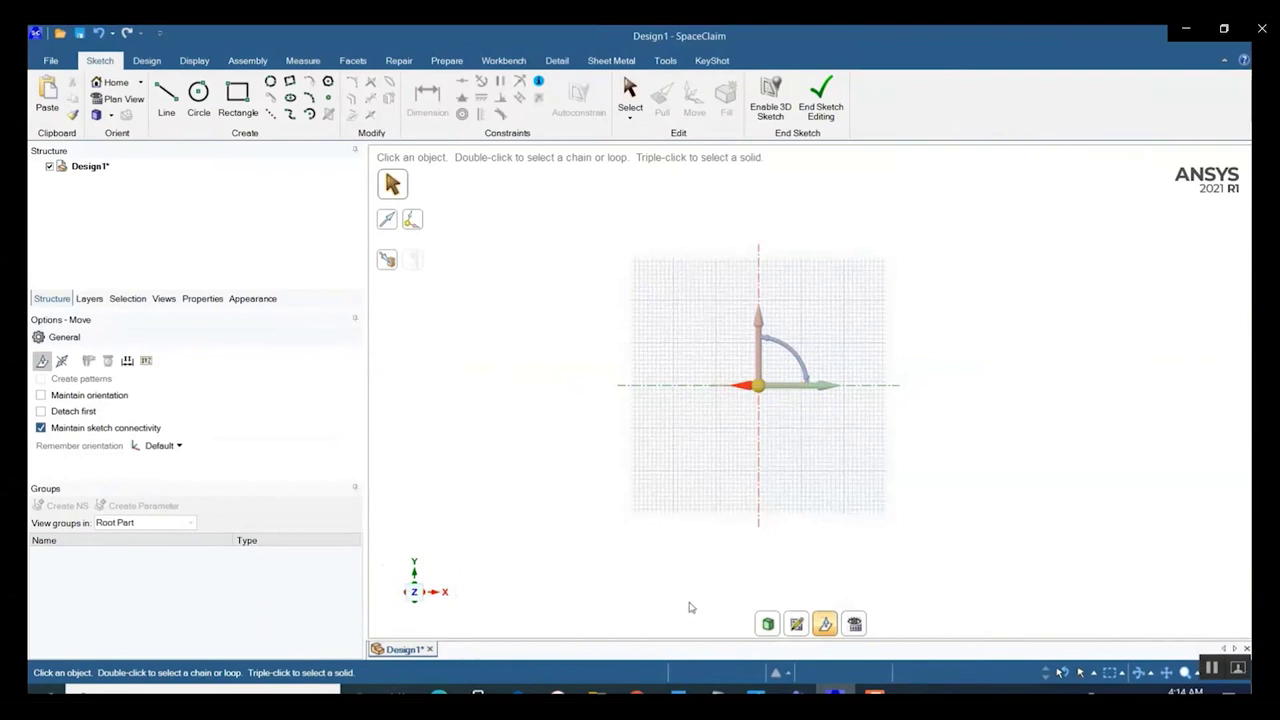
key("s")
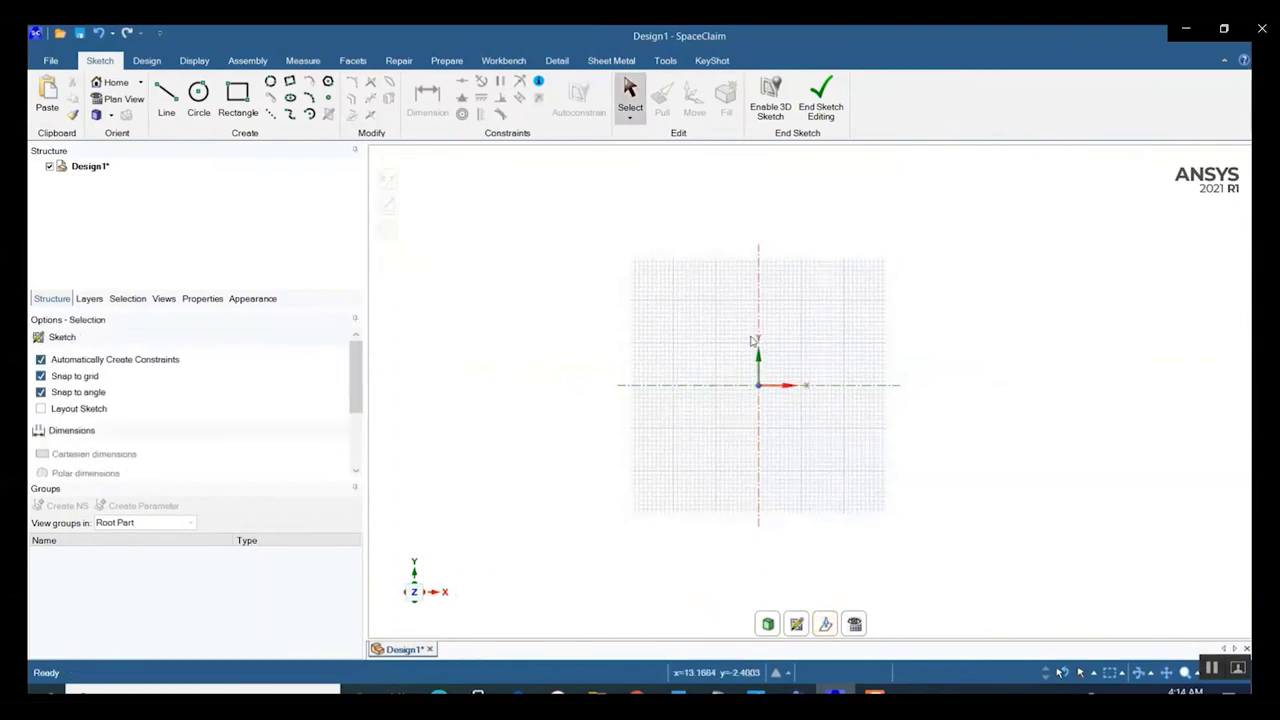
Sketch a large rectangle that encloses the origin on the XY plane
scroll(783, 355, "up", 4)
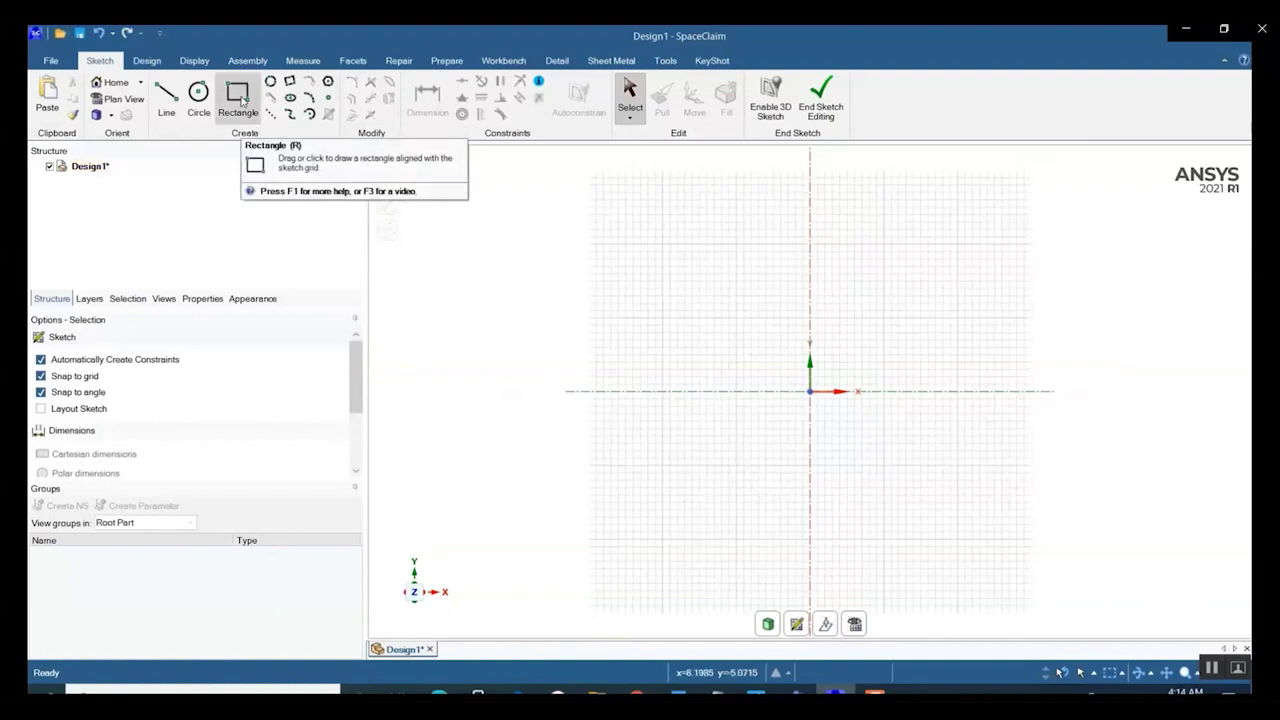
left_click(242, 101)
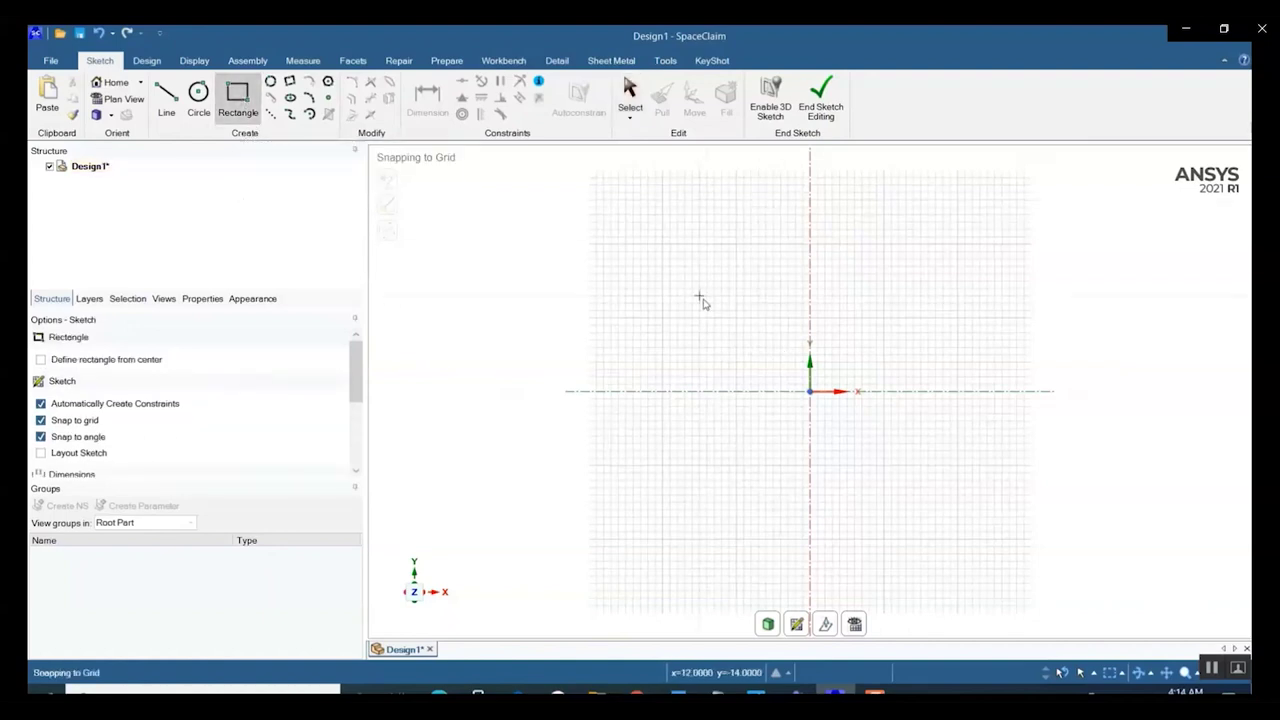
left_click(662, 274)
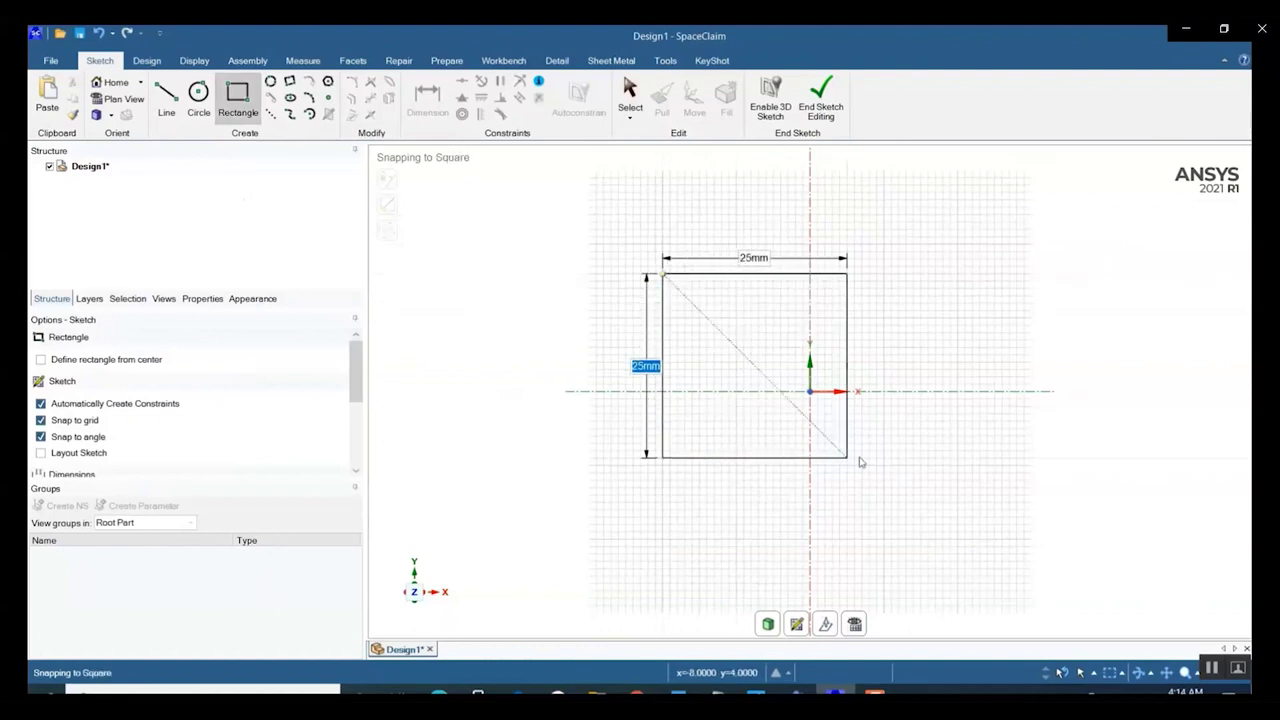
left_click(988, 541)
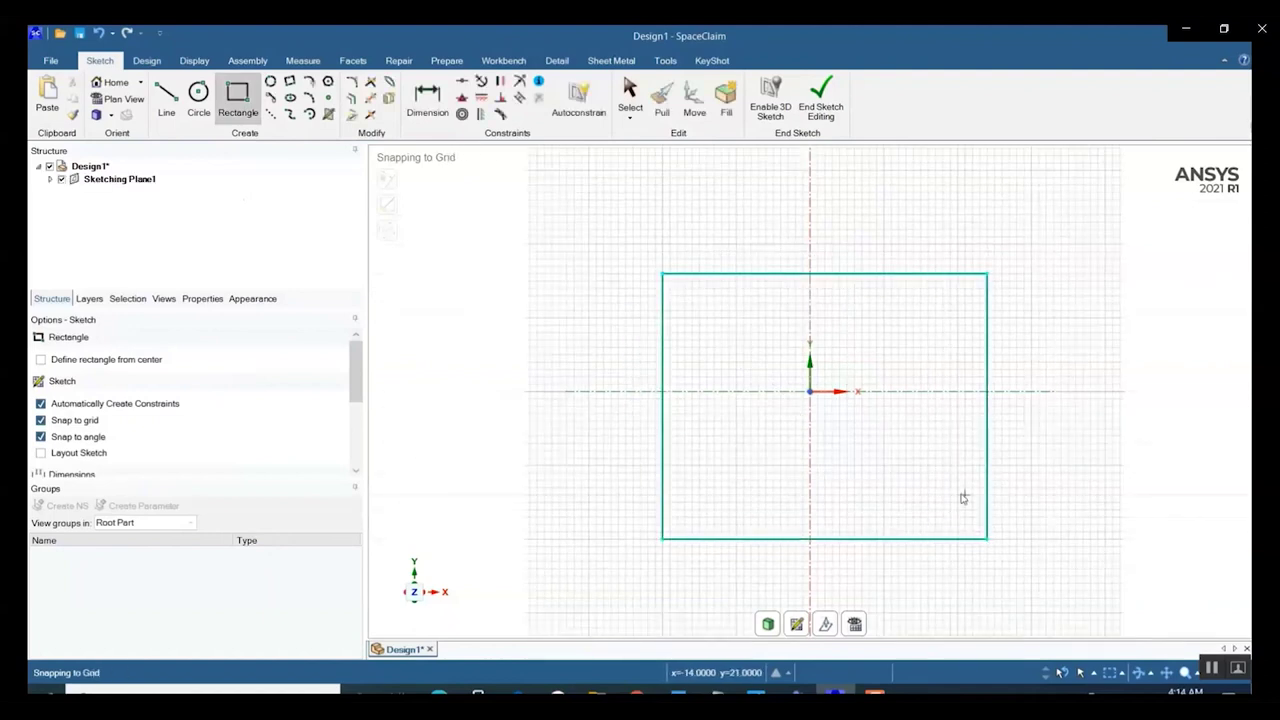
Sketch two smaller rectangles, one overlapping the large rectangle's lower-right corner and one overlapping its upper-right corner
left_click(950, 465)
left_click(1010, 561)
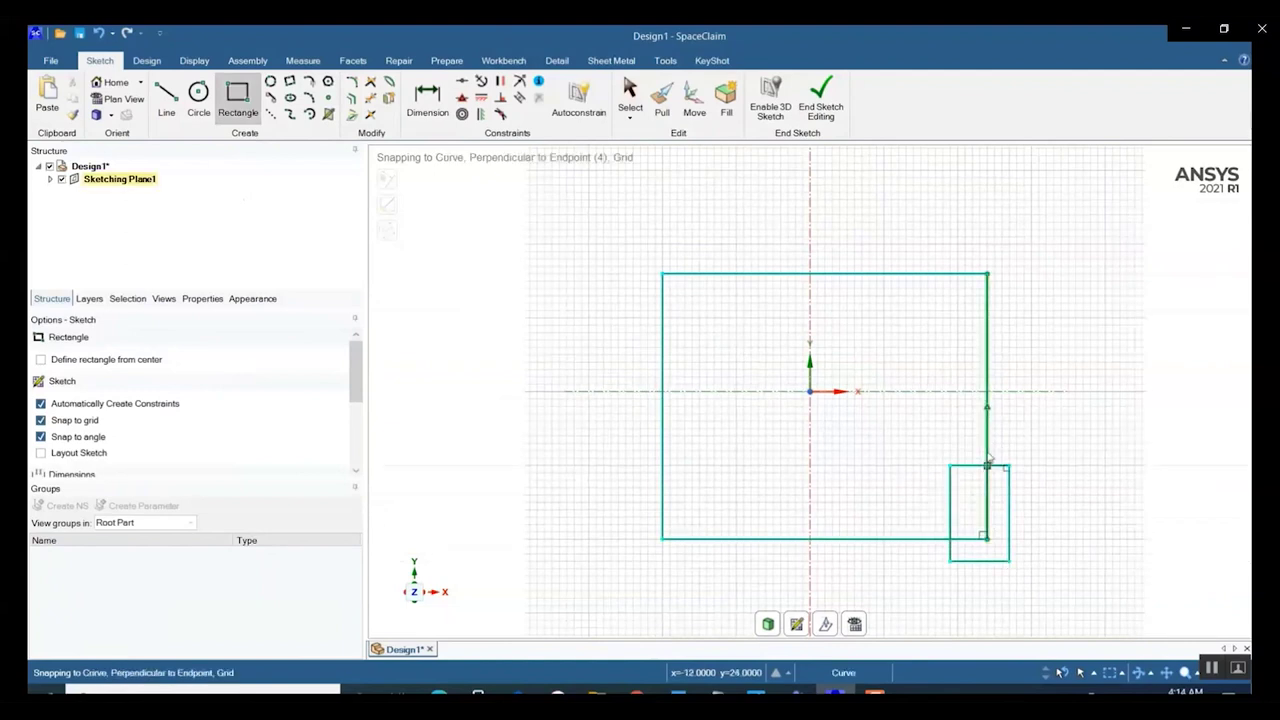
left_click(913, 252)
left_click(1024, 318)
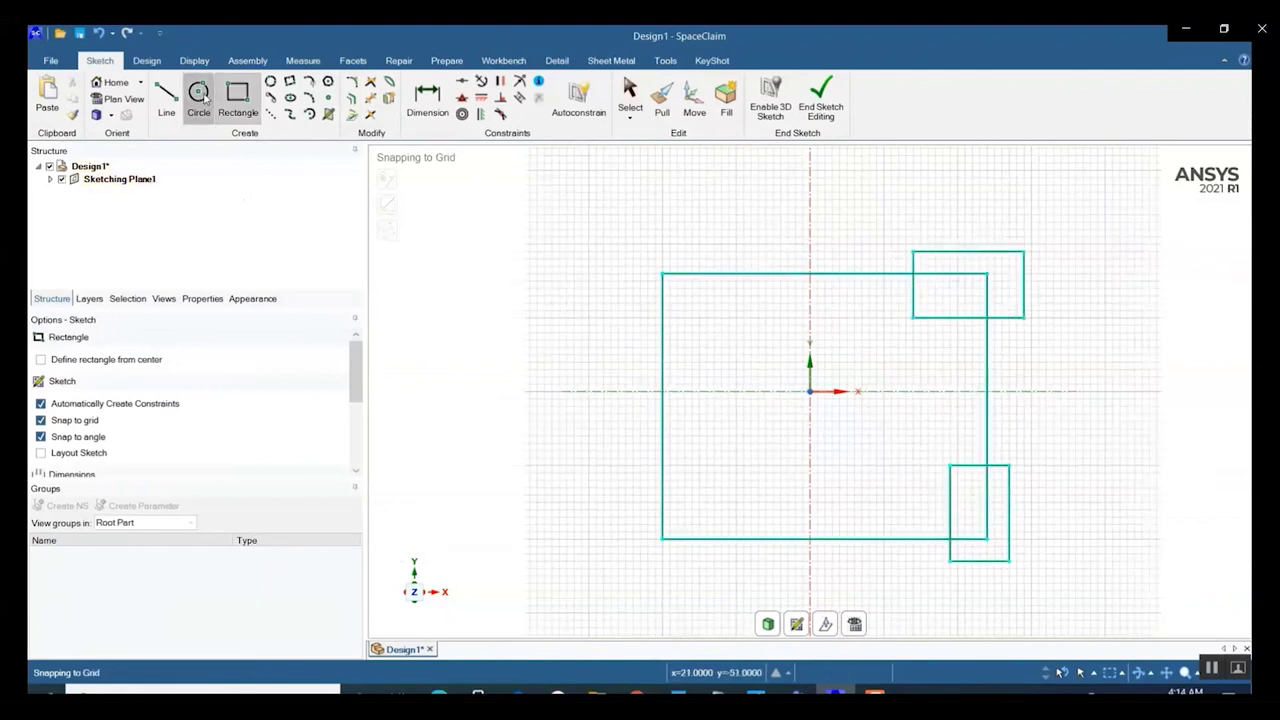
Sketch a circle centred near the large rectangle's upper-left corner and a smaller circle inside near its lower-left corner
left_click(203, 95)
left_click(655, 273)
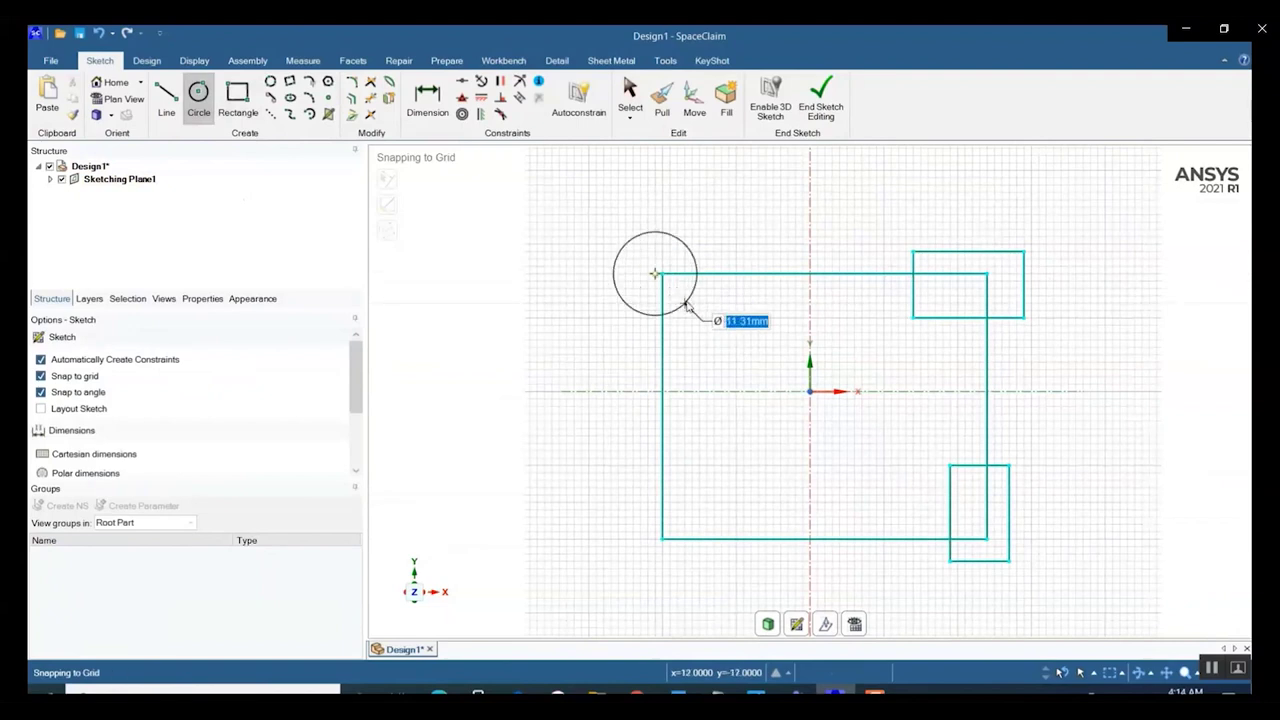
left_click(701, 310)
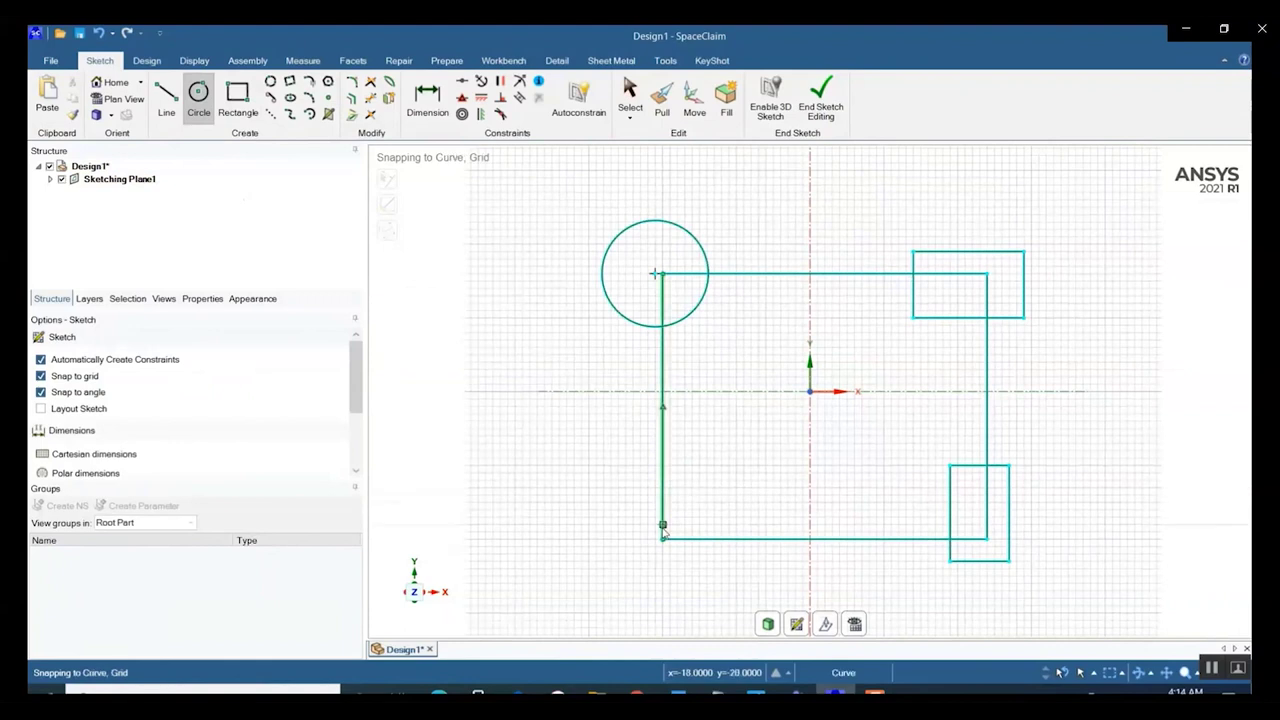
left_click(706, 480)
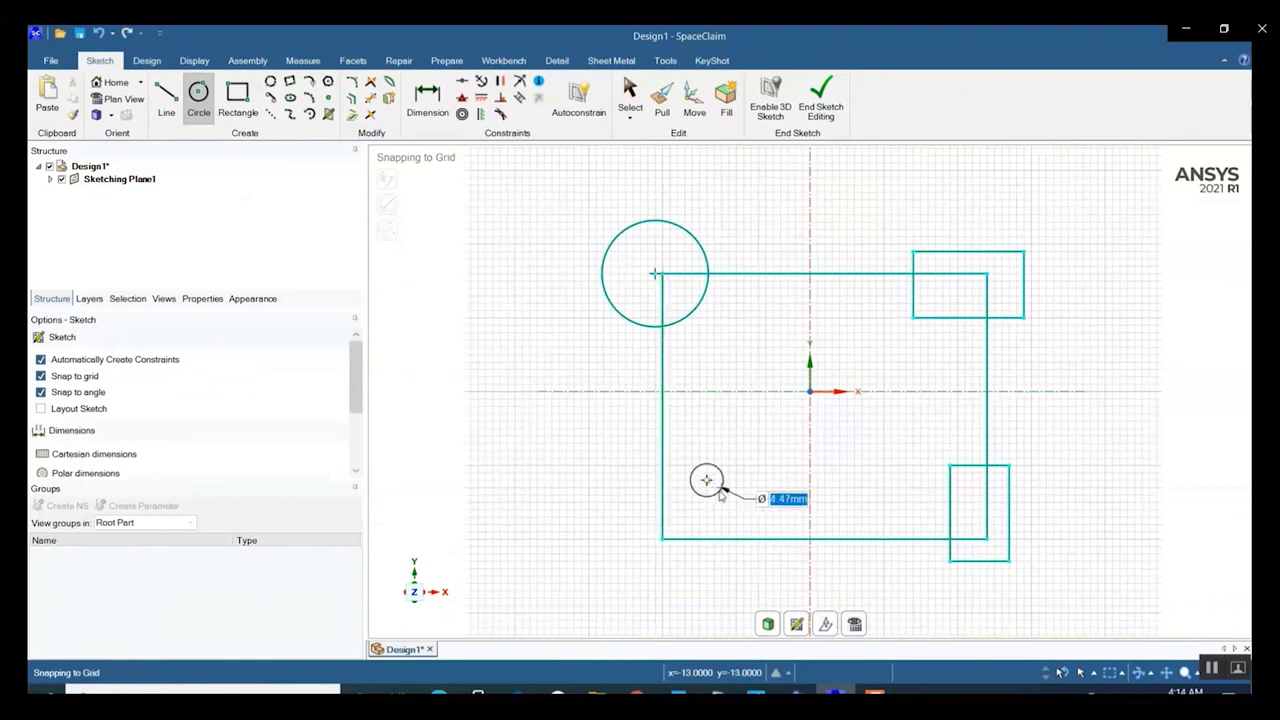
left_click(726, 498)
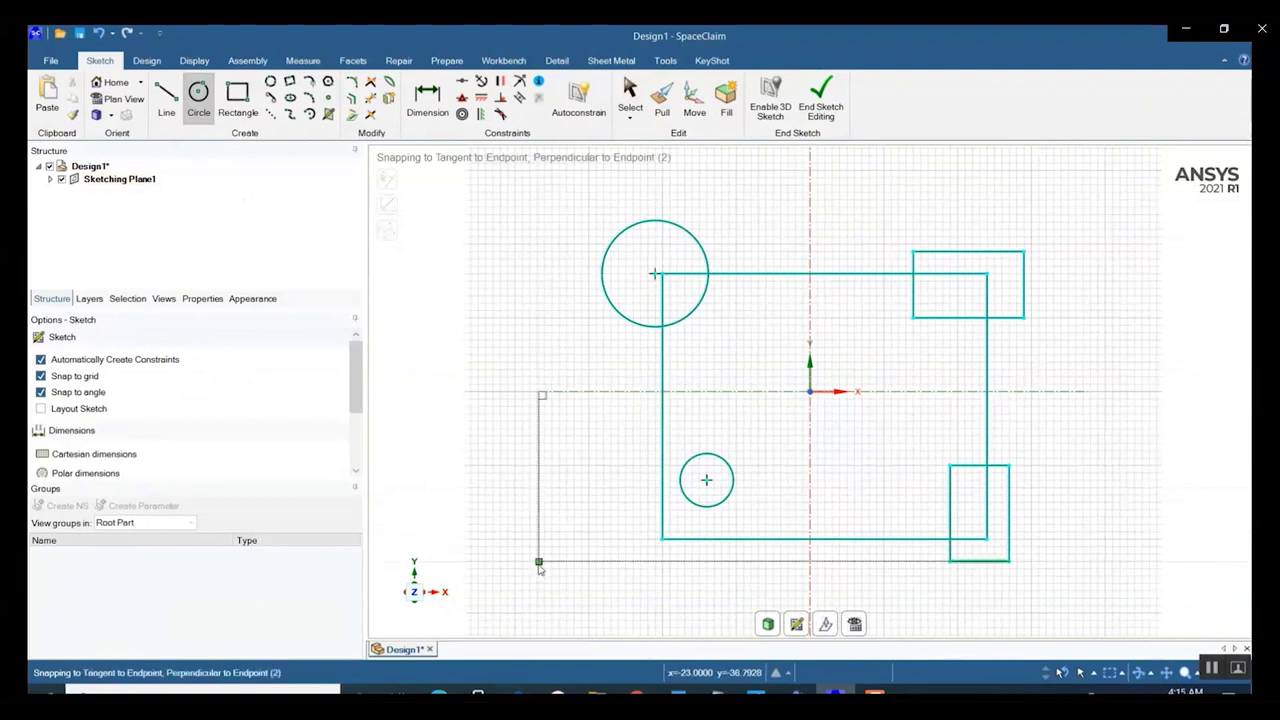
key("Escape")
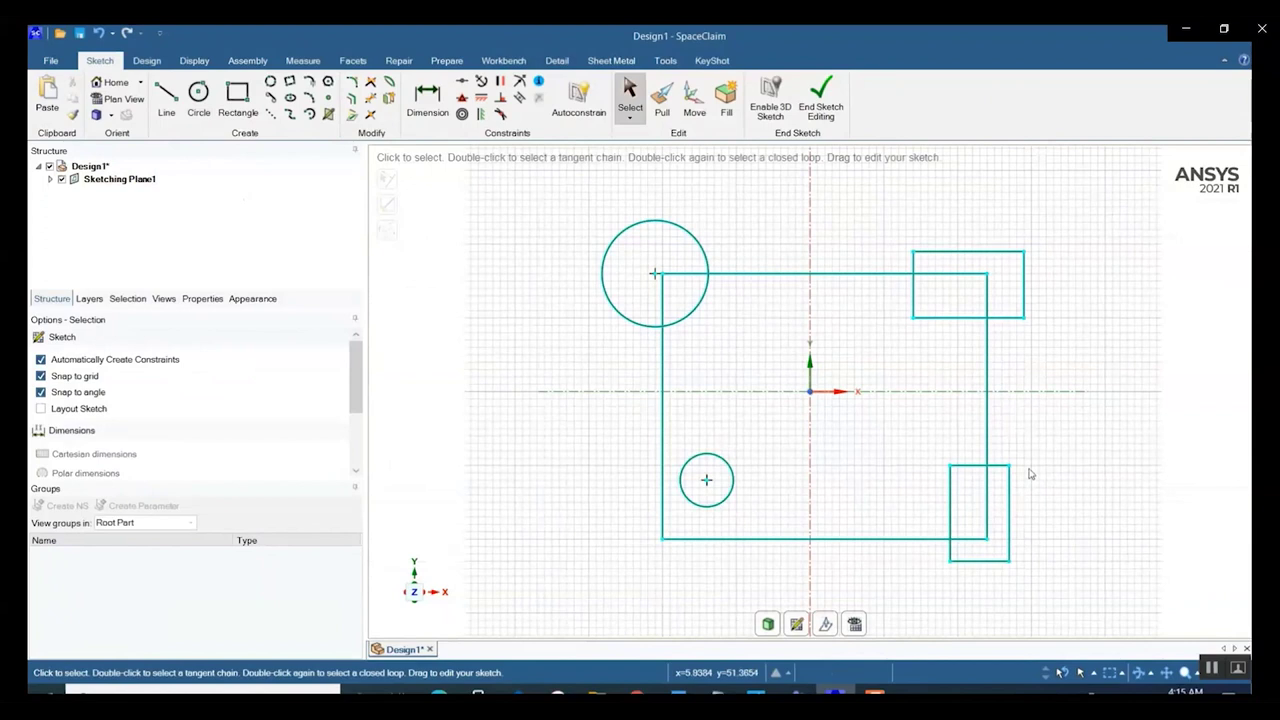
Convert the closed sketch profiles into surface faces by starting the Pull tool
mouse_move(1031, 474)
middle_mouse_down()
mouse_move(1052, 322)
mouse_move(1059, 333)
mouse_move(1043, 337)
mouse_move(1057, 374)
mouse_move(1030, 374)
middle_mouse_up()
left_click(668, 100)
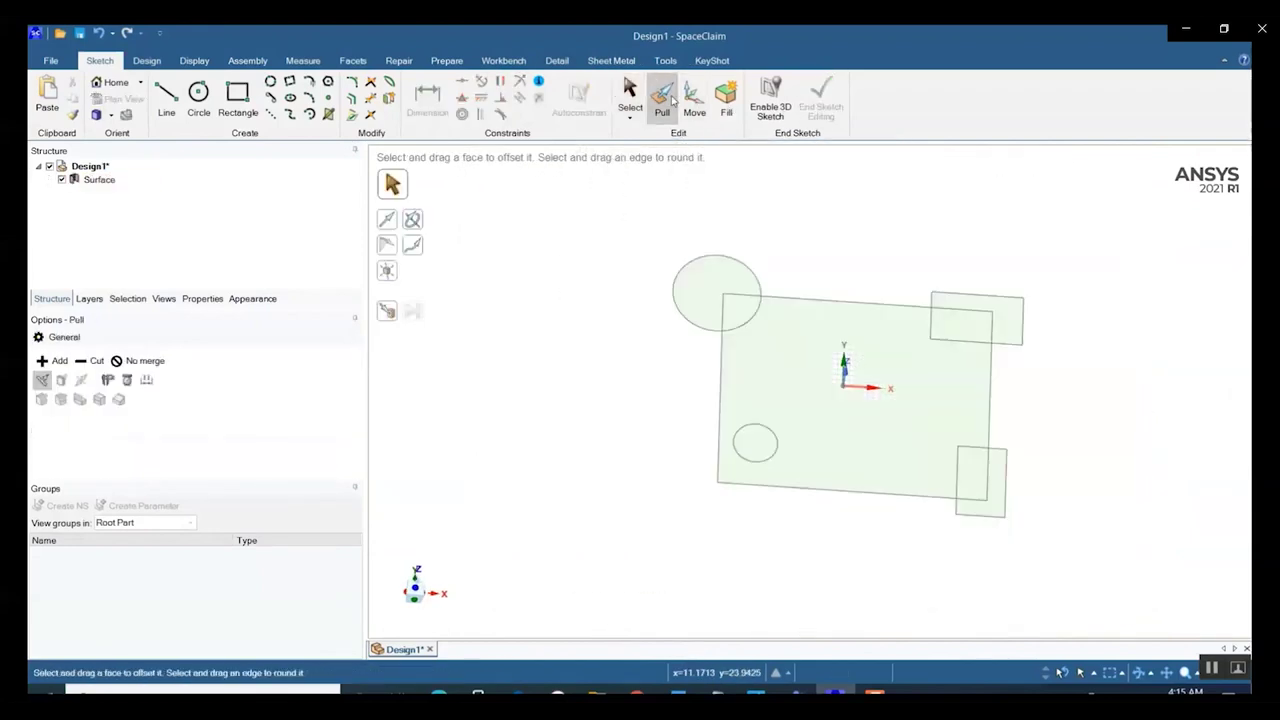
scroll(1074, 464, "down", 3)
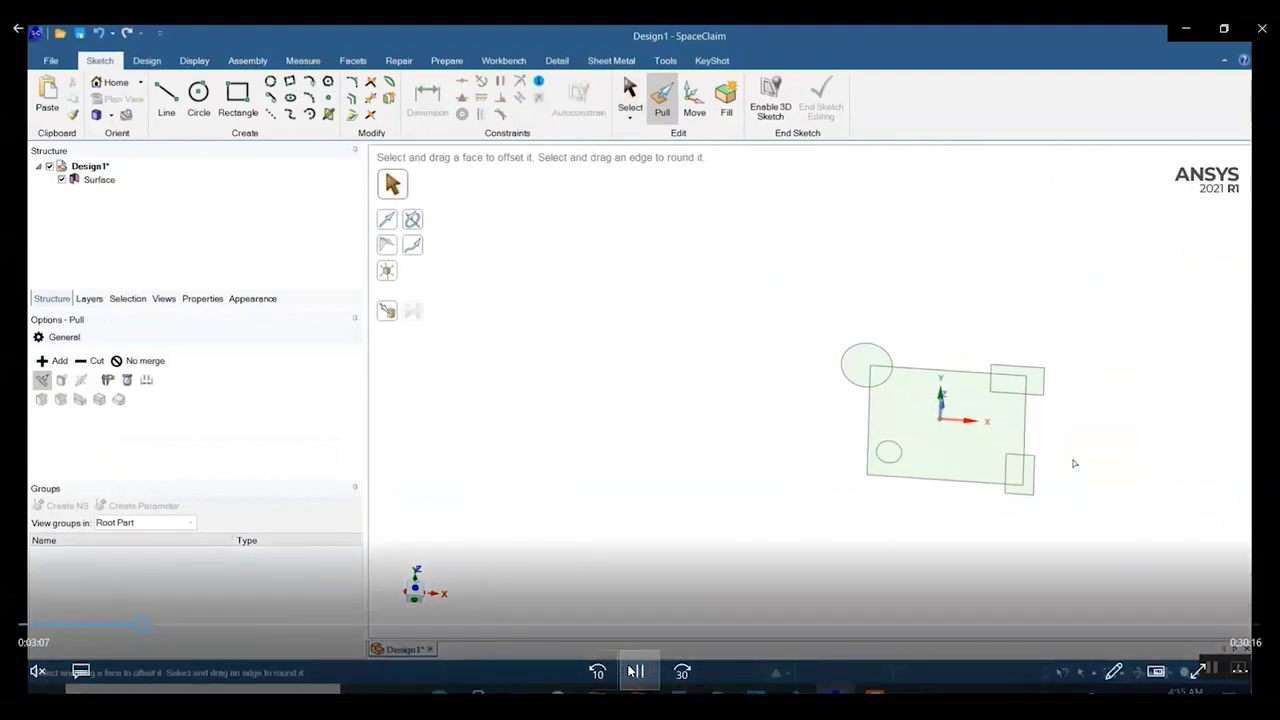
left_click(636, 672)
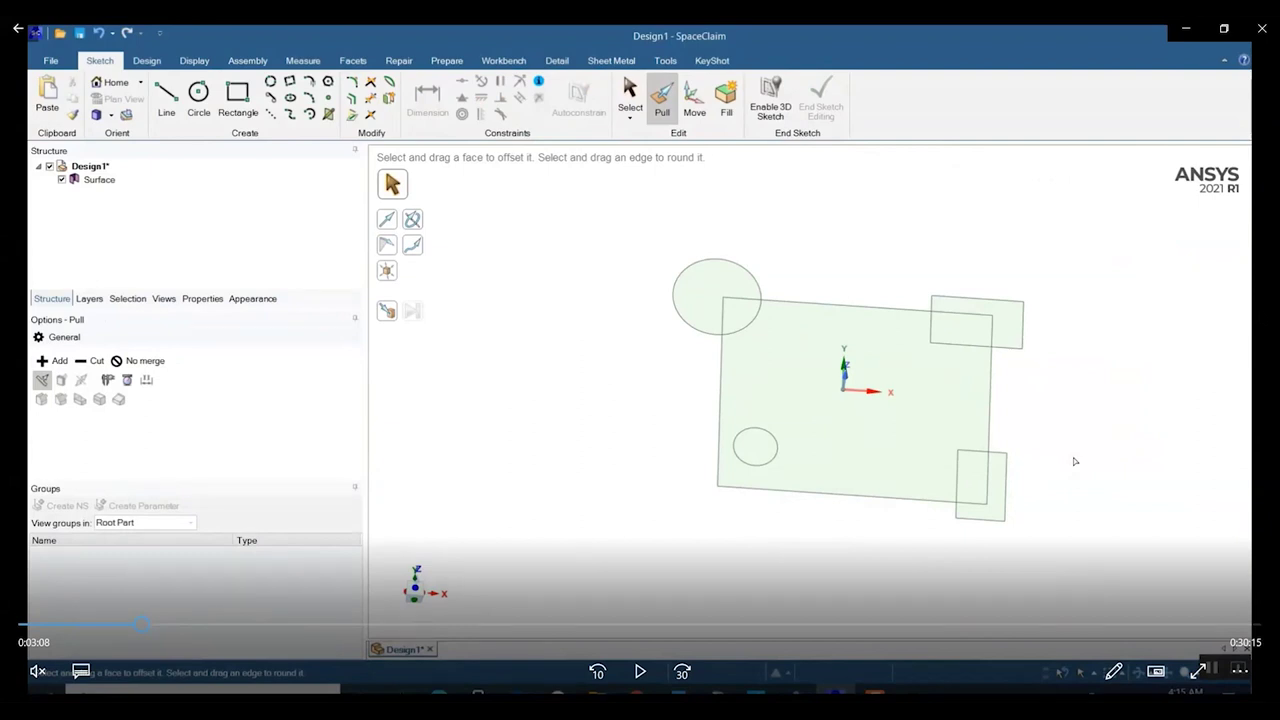
left_click(640, 672)
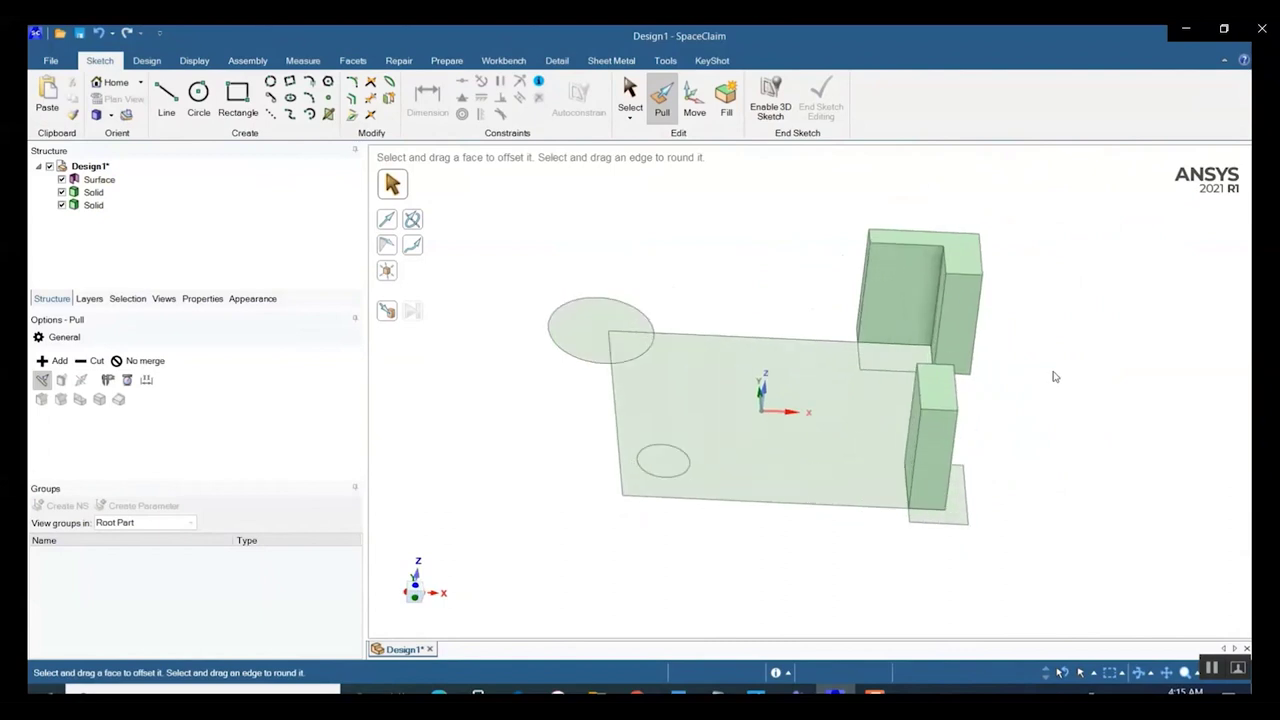
Undo the pulls of the corner rectangle faces so that only the flat surface remains
left_click(99, 34)
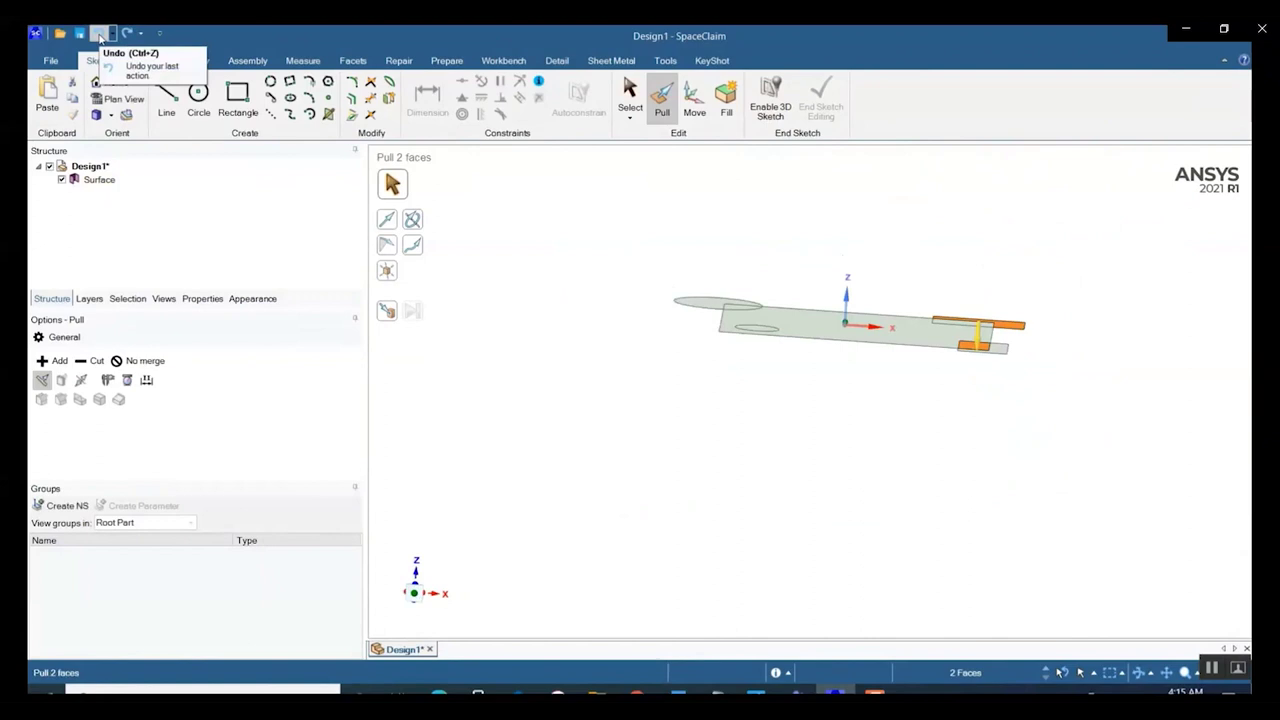
left_click(99, 34)
Pull all the sketched faces together about 23.6 mm along Z into one solid
middle_click_drag(586, 409, 721, 499)
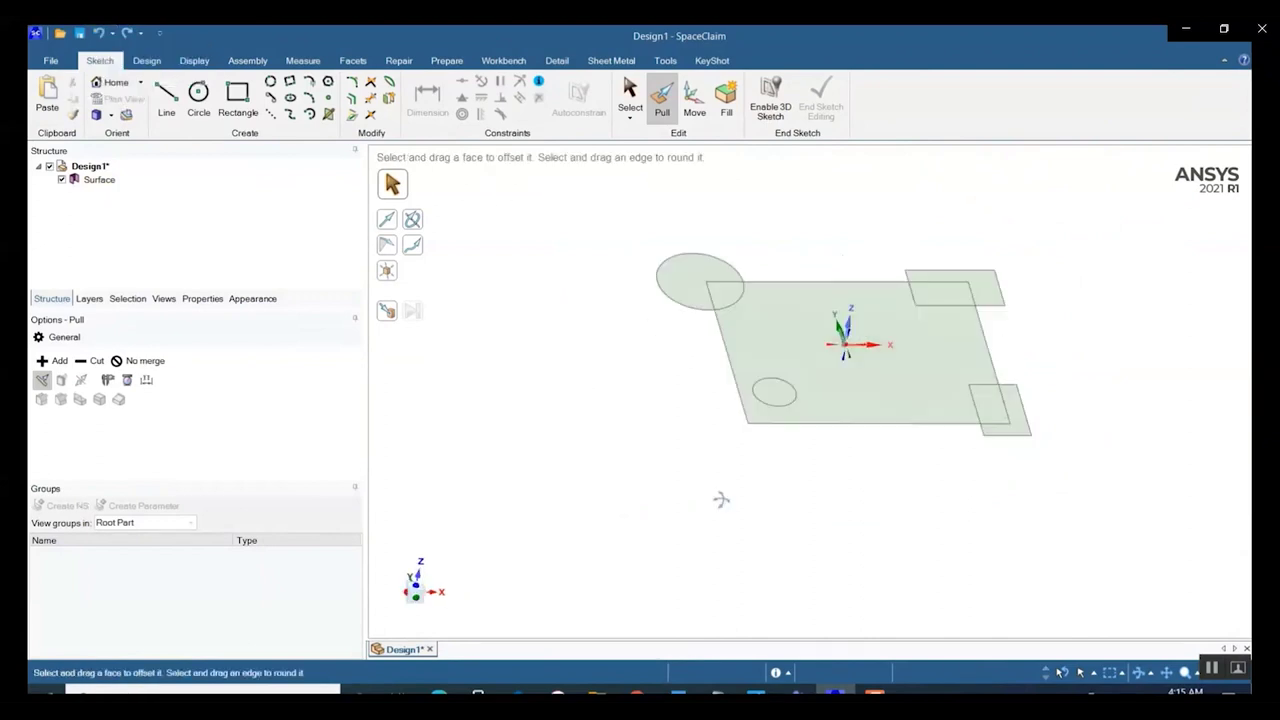
left_click_drag(610, 207, 1080, 515)
left_click_drag(772, 400, 780, 287)
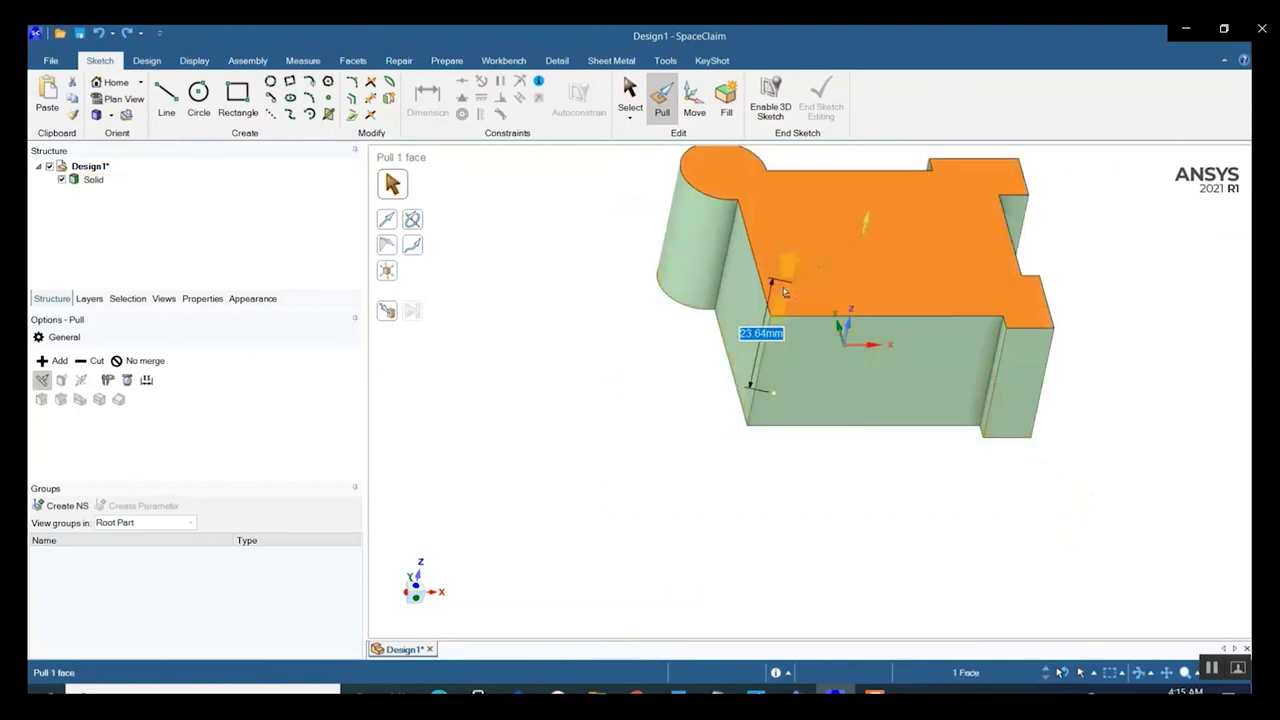
left_click(634, 399)
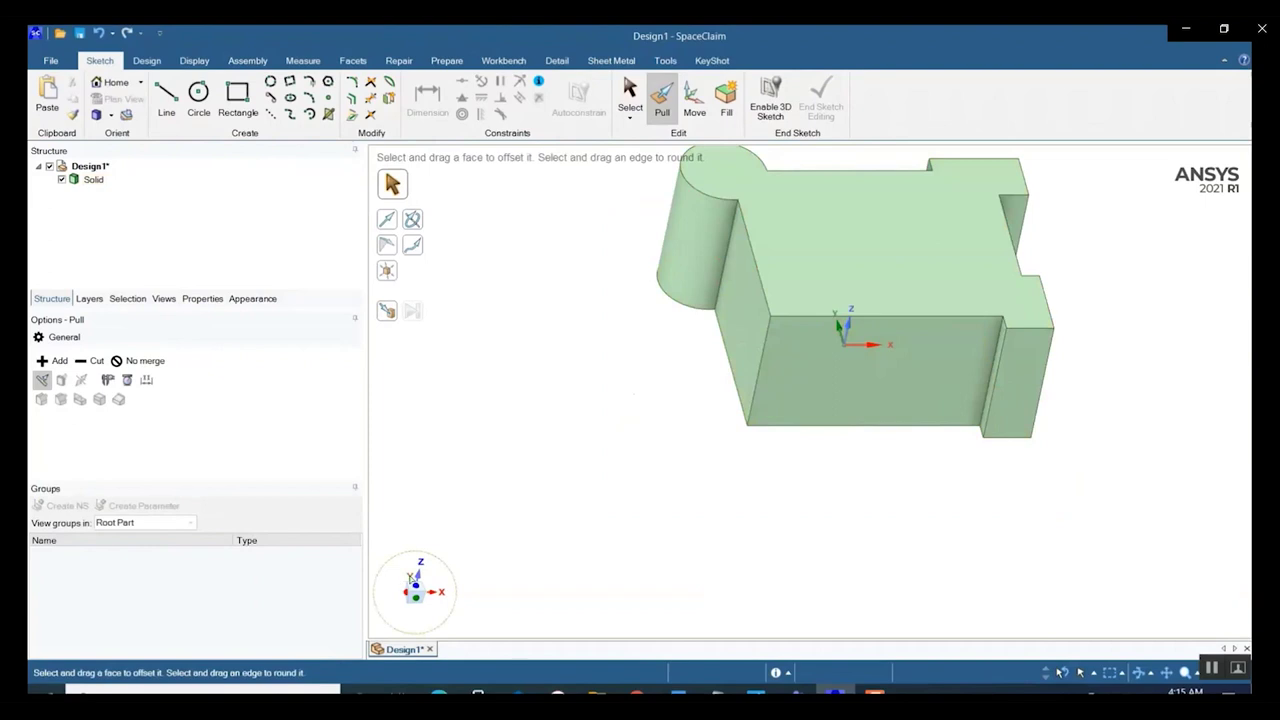
left_click(421, 580)
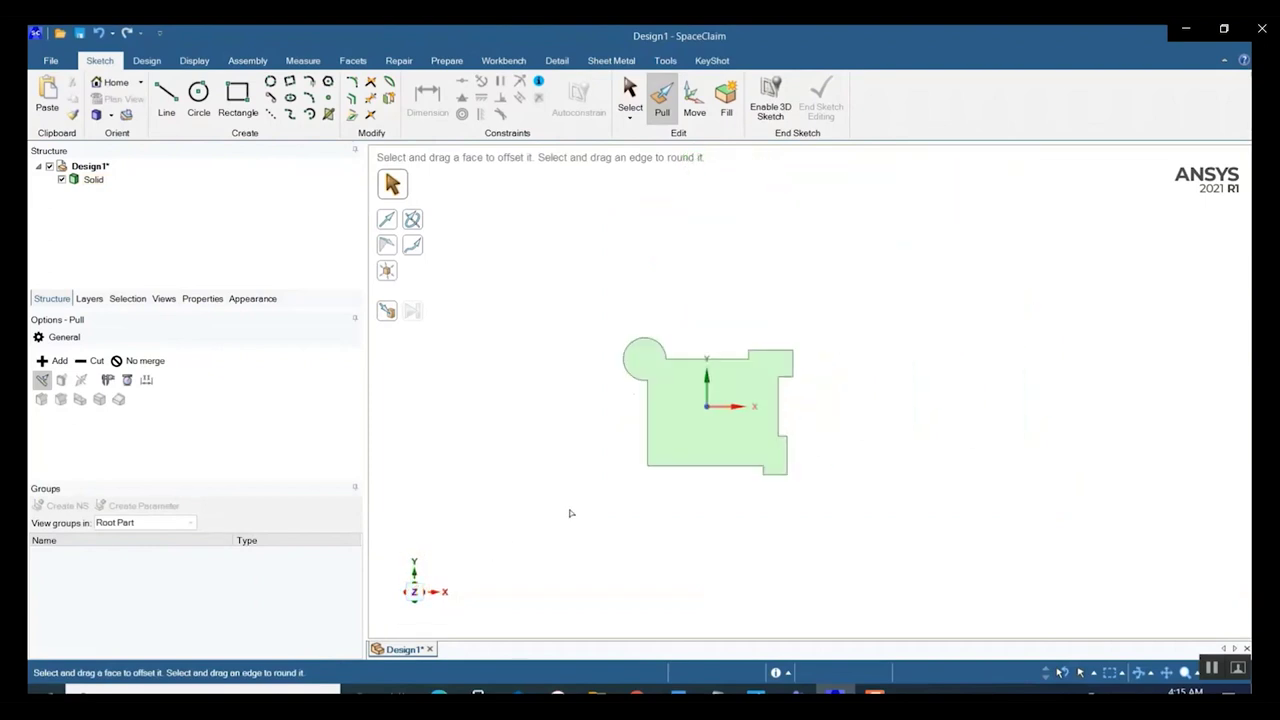
scroll(580, 420, "up", 2)
scroll(575, 447, "down", 2)
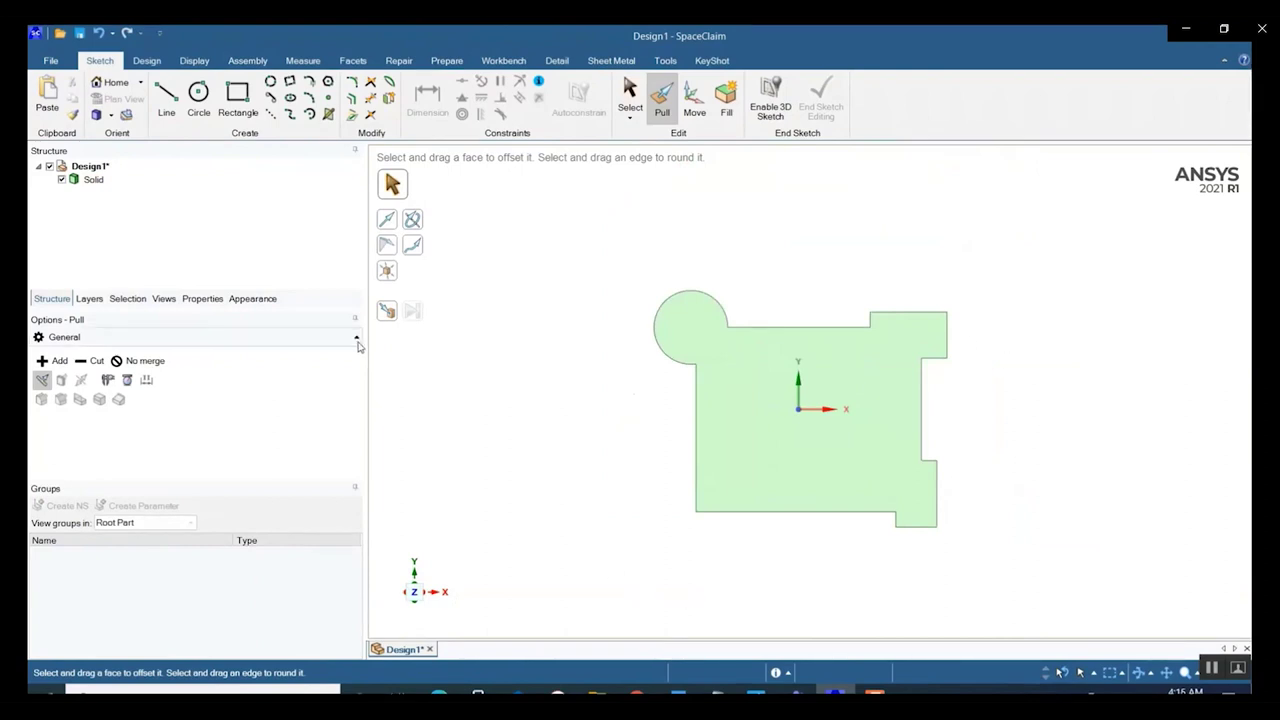
Start a sketch on the solid's top face and draw a small circle near the front corner beside the cylindrical corner
mouse_move(483, 480)
middle_mouse_down()
mouse_move(503, 360)
mouse_move(491, 363)
mouse_move(491, 203)
mouse_move(497, 360)
middle_mouse_up()
scroll(449, 386, "up", 2)
scroll(437, 386, "down", 3)
scroll(429, 386, "up", 2)
scroll(429, 386, "down", 1)
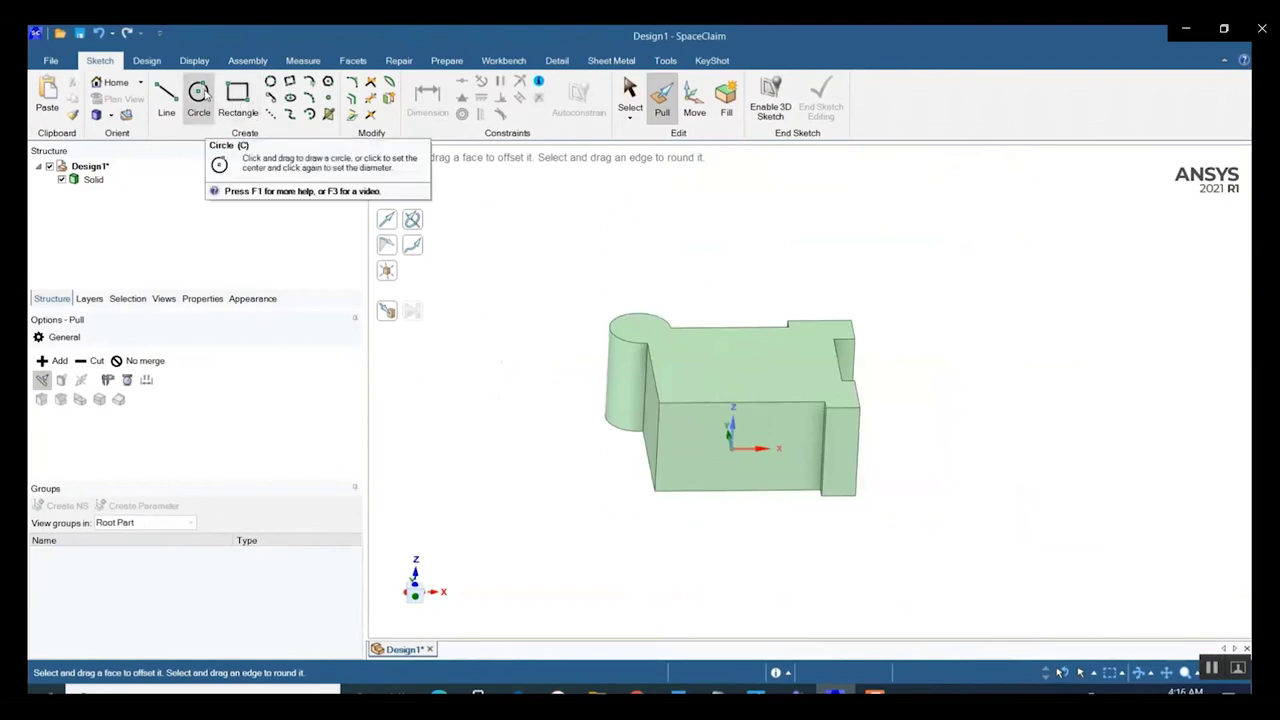
left_click(147, 60)
left_click(221, 91)
left_click(717, 348)
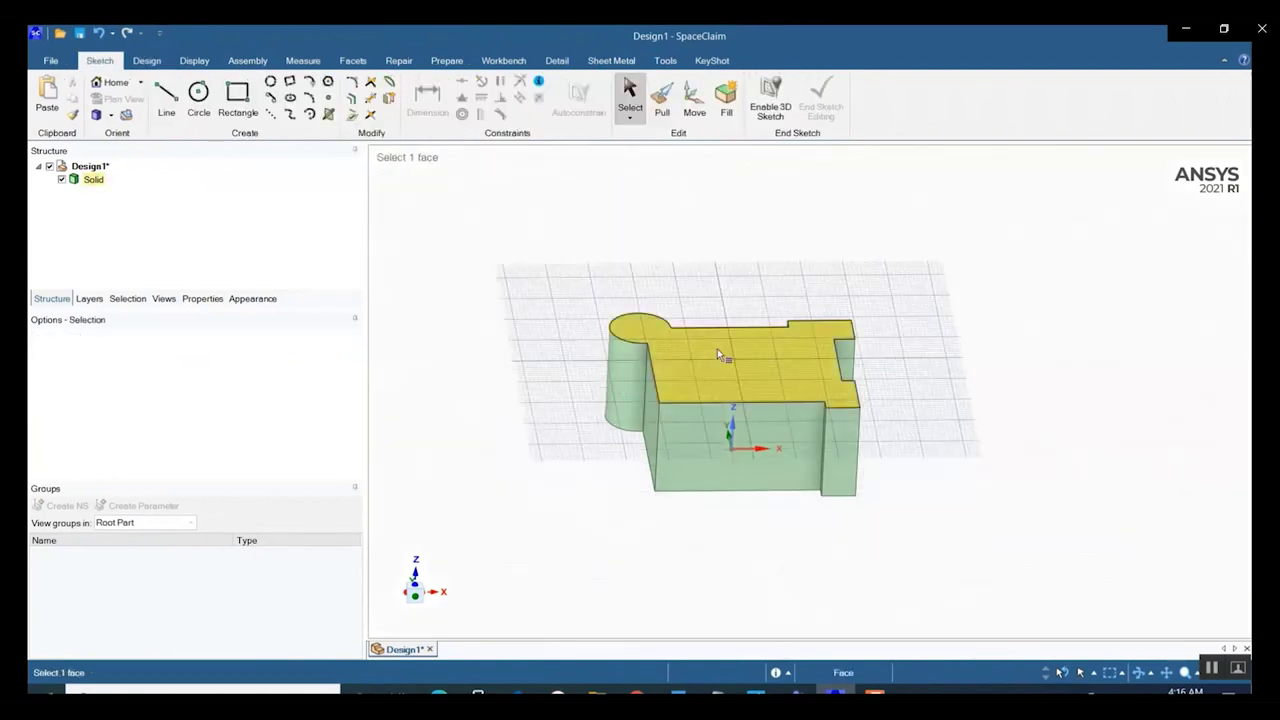
left_click(199, 91)
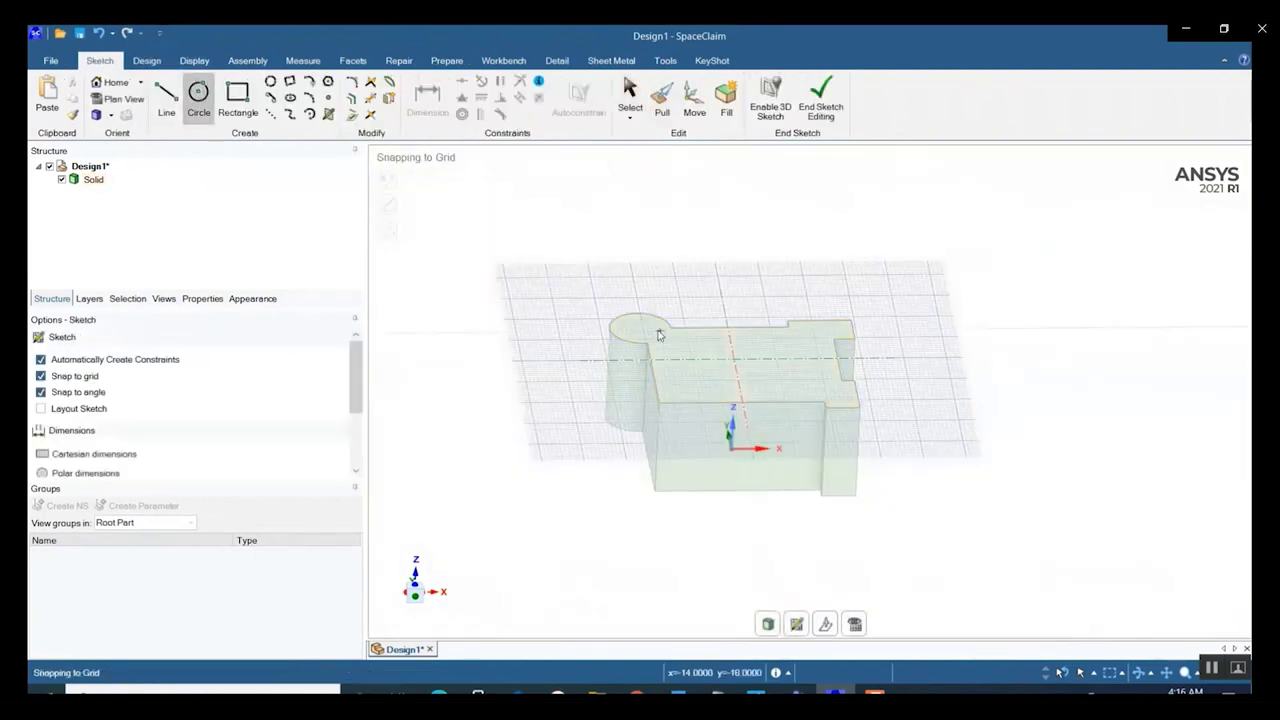
left_click(681, 374)
left_click(694, 372)
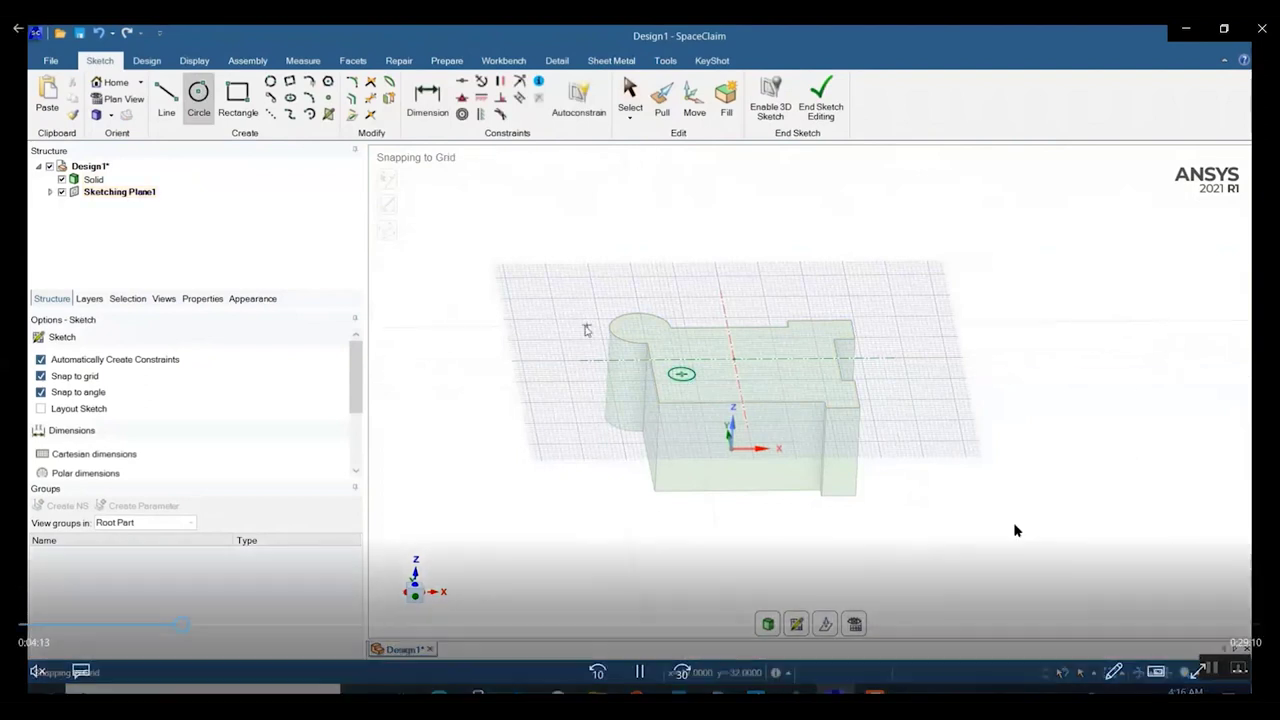
left_click(1073, 487)
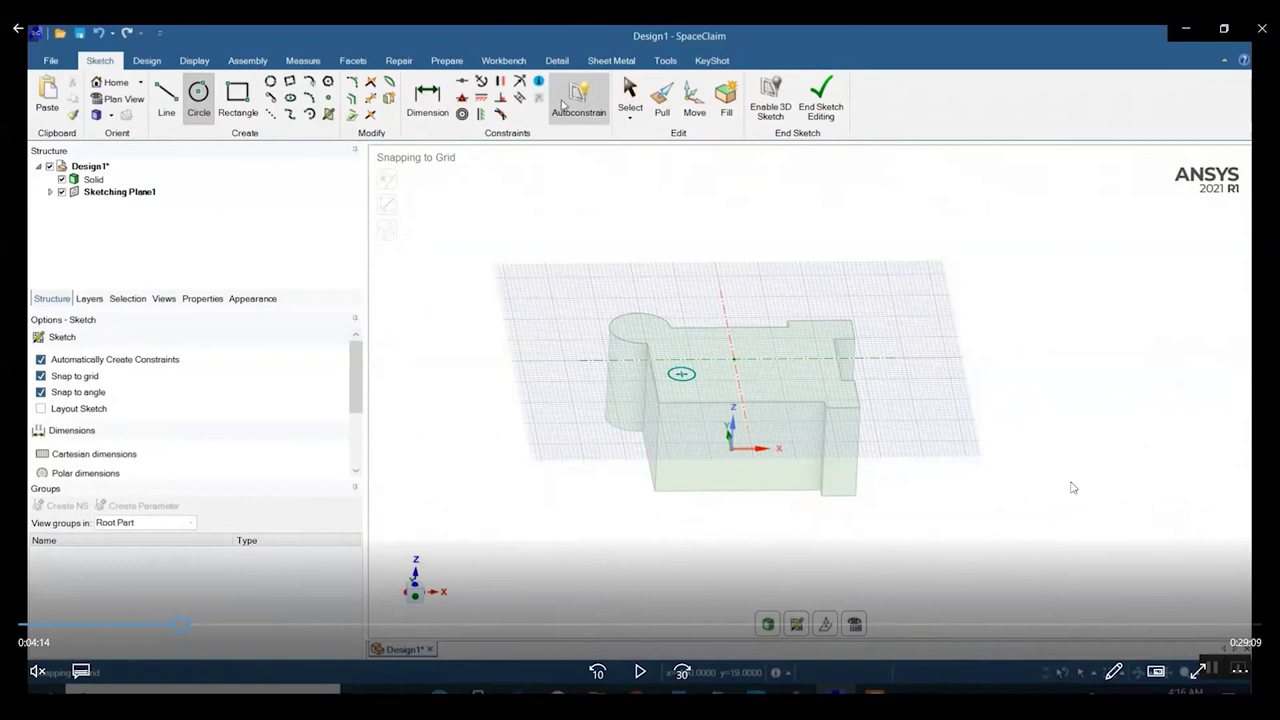
left_click(640, 672)
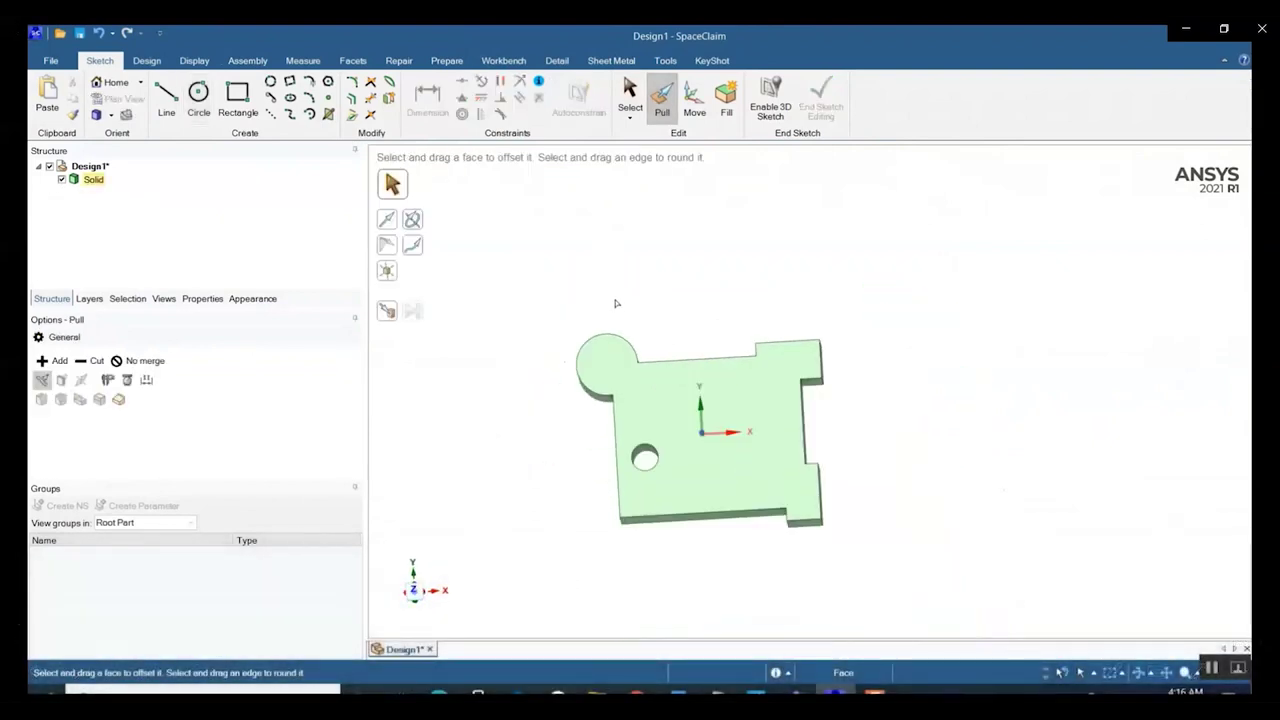
left_click(685, 535)
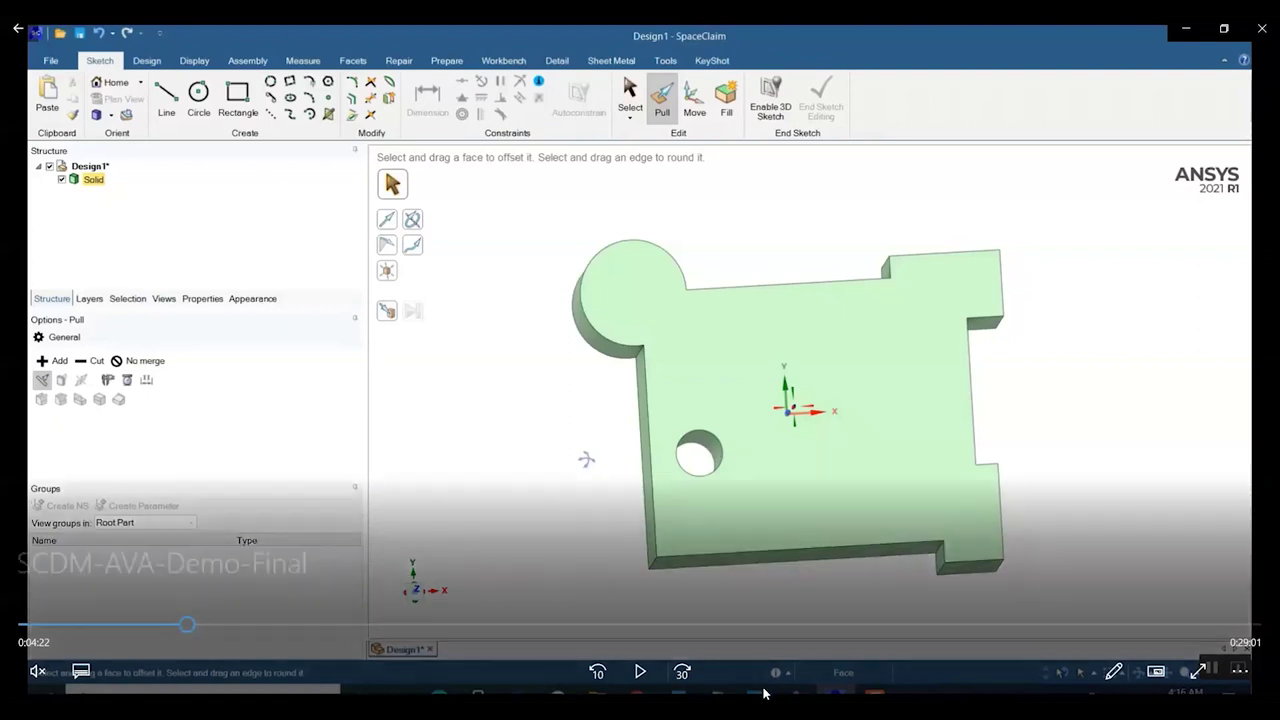
left_click(640, 672)
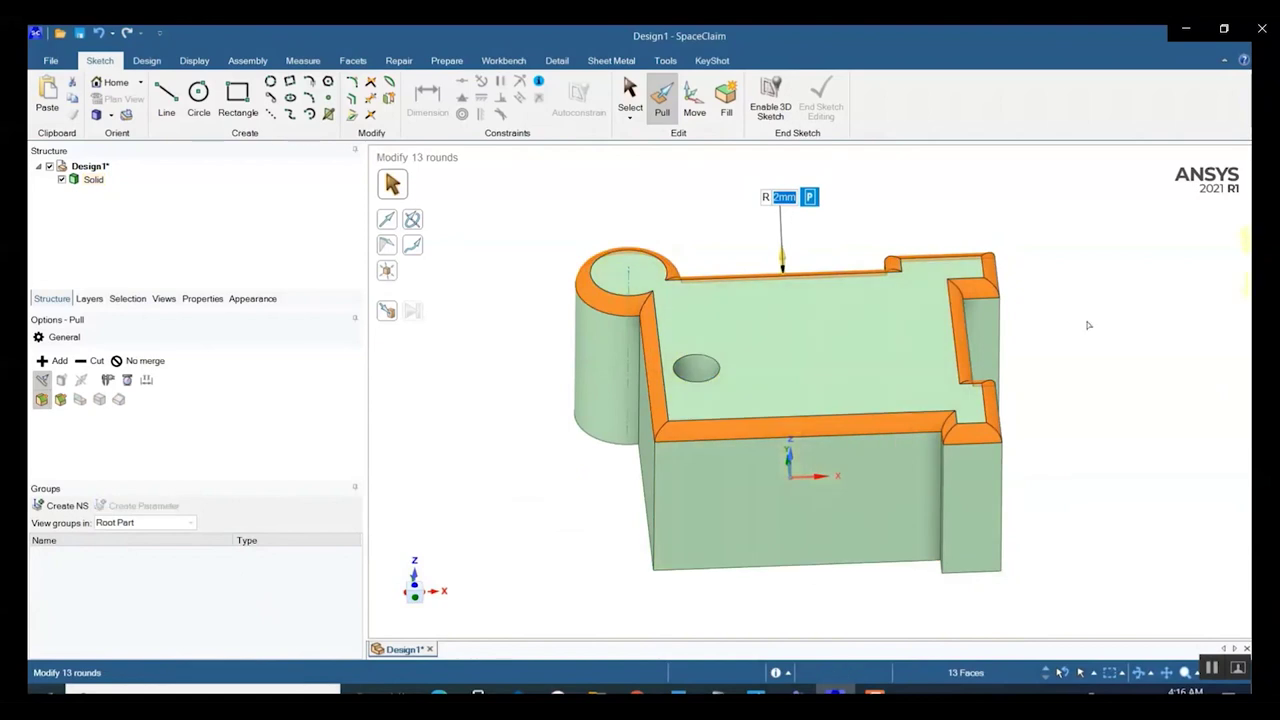
Finish the 2 mm rounds along the outer edges of the solid's top face and view the part from the front
left_click(1121, 445)
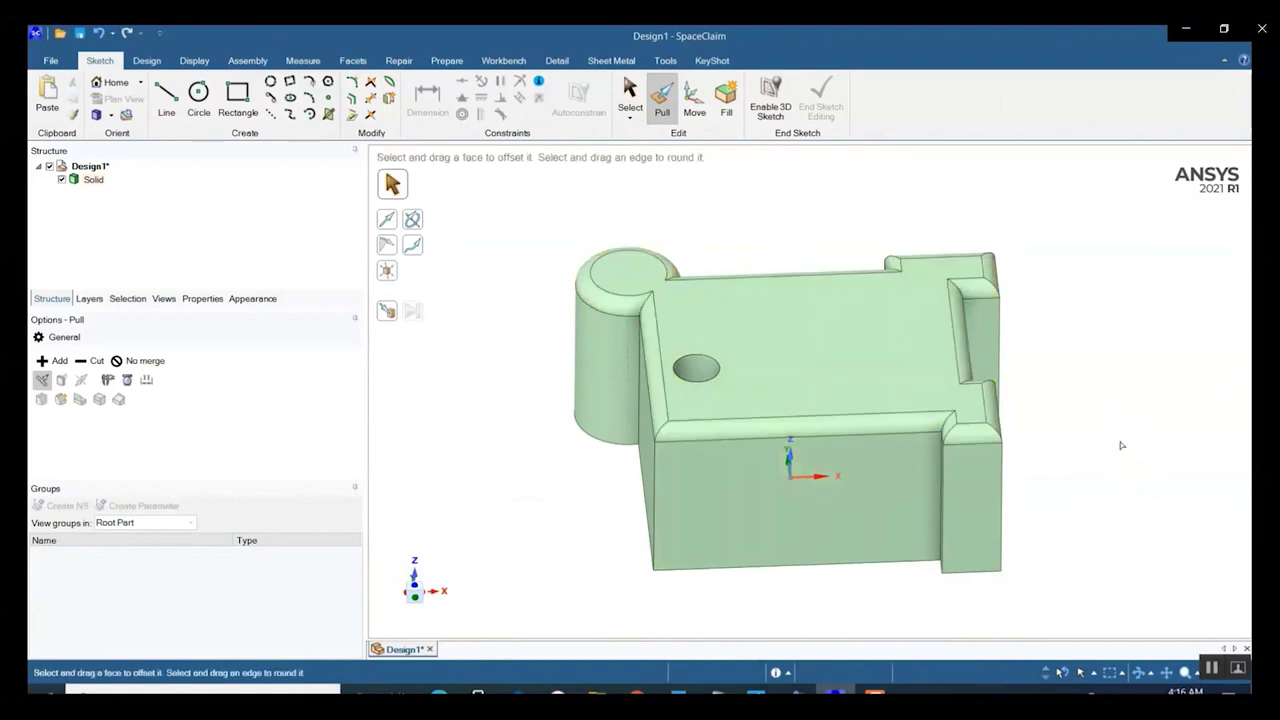
mouse_move(1121, 445)
middle_mouse_down()
mouse_move(1063, 446)
mouse_move(1103, 551)
mouse_move(1138, 421)
mouse_move(1108, 351)
middle_mouse_up()
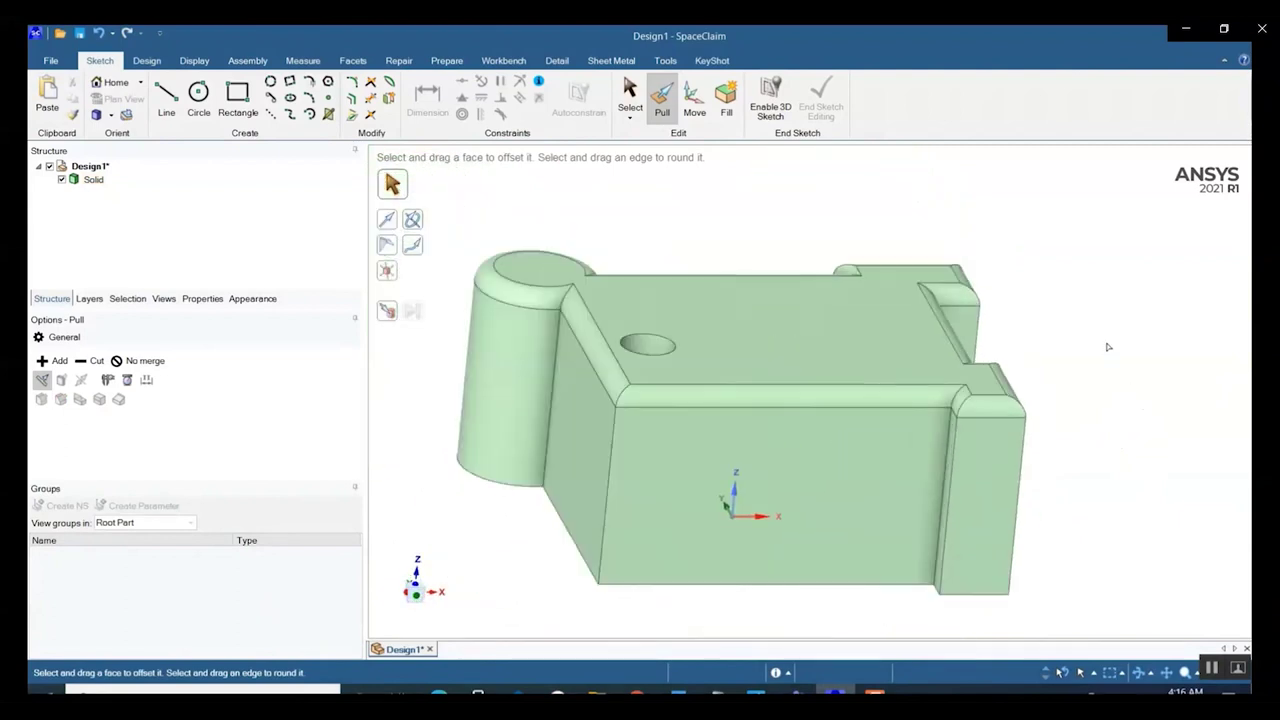
middle_click_drag(1108, 347, 1123, 299)
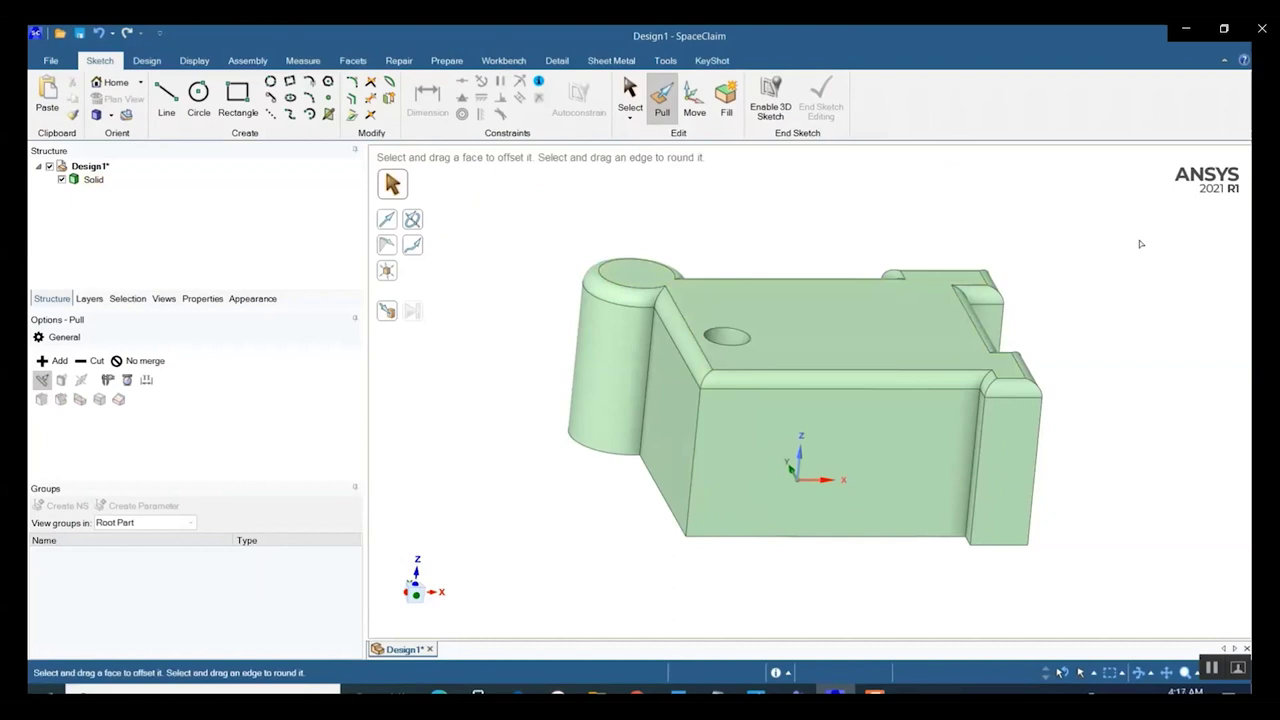
Set up a sketch plane parallel to the solid's top face and move it down along Z below the solid
key("s")
left_click(337, 179)
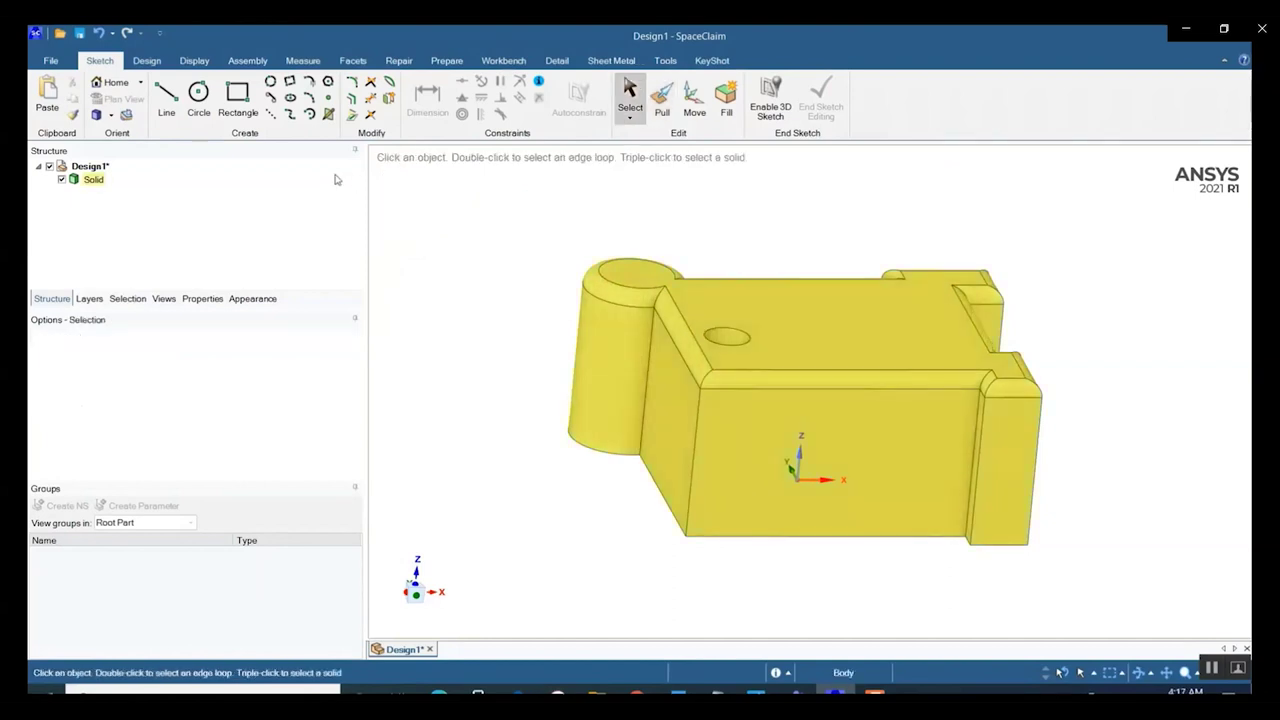
key("Escape")
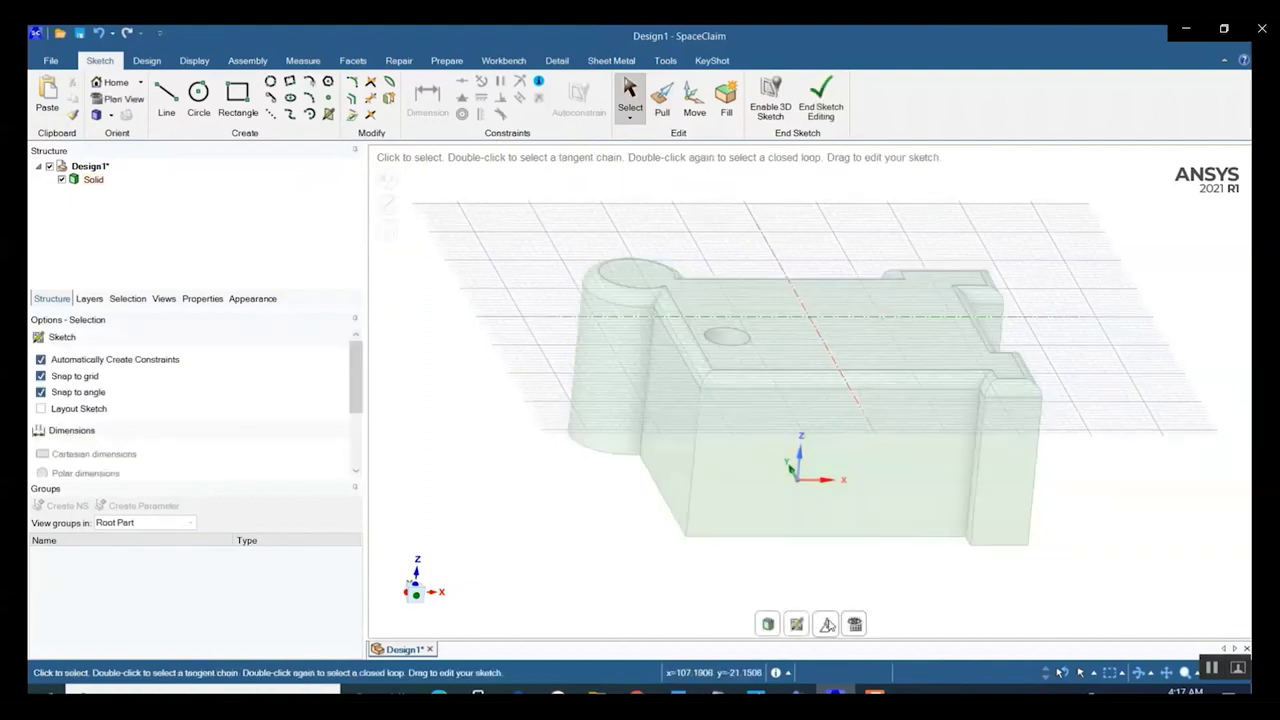
key("m")
scroll(1006, 433, "down", 3)
left_click_drag(896, 330, 885, 482)
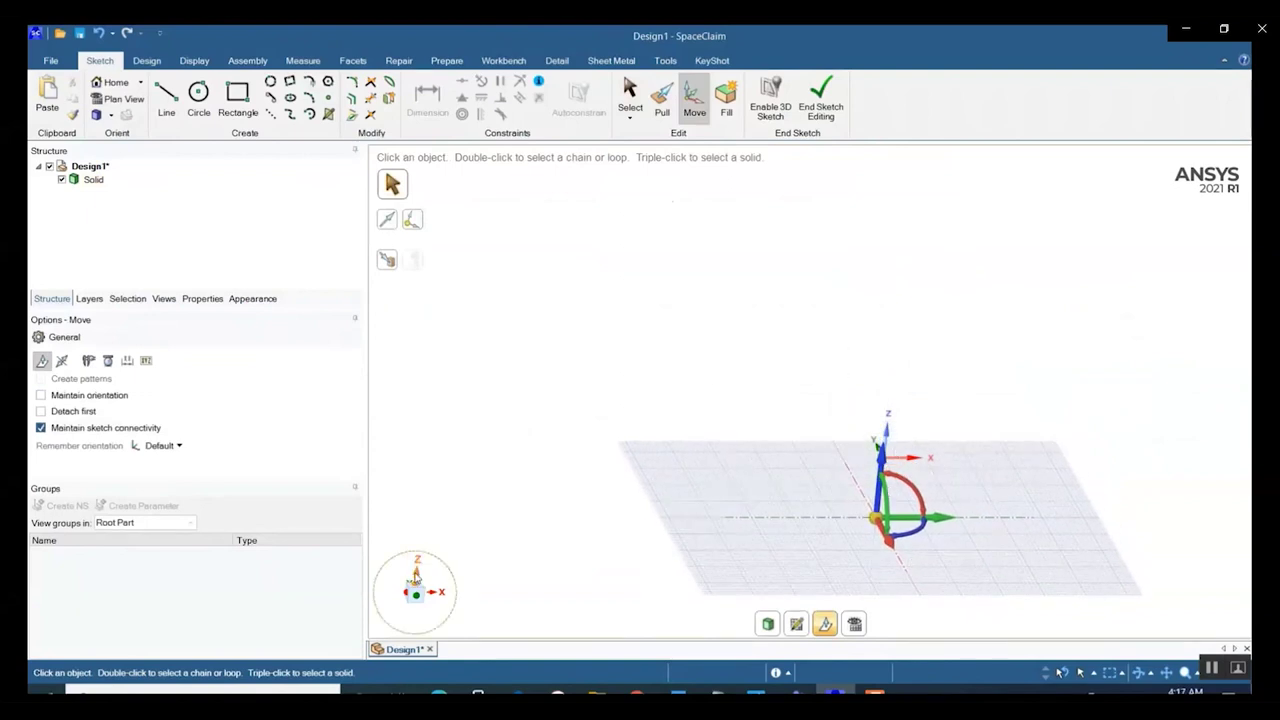
Sketch a tall rectangle on the lowered plane, mostly on the negative X side, and convert it into a surface in 3D mode
left_click(415, 578)
left_click(236, 96)
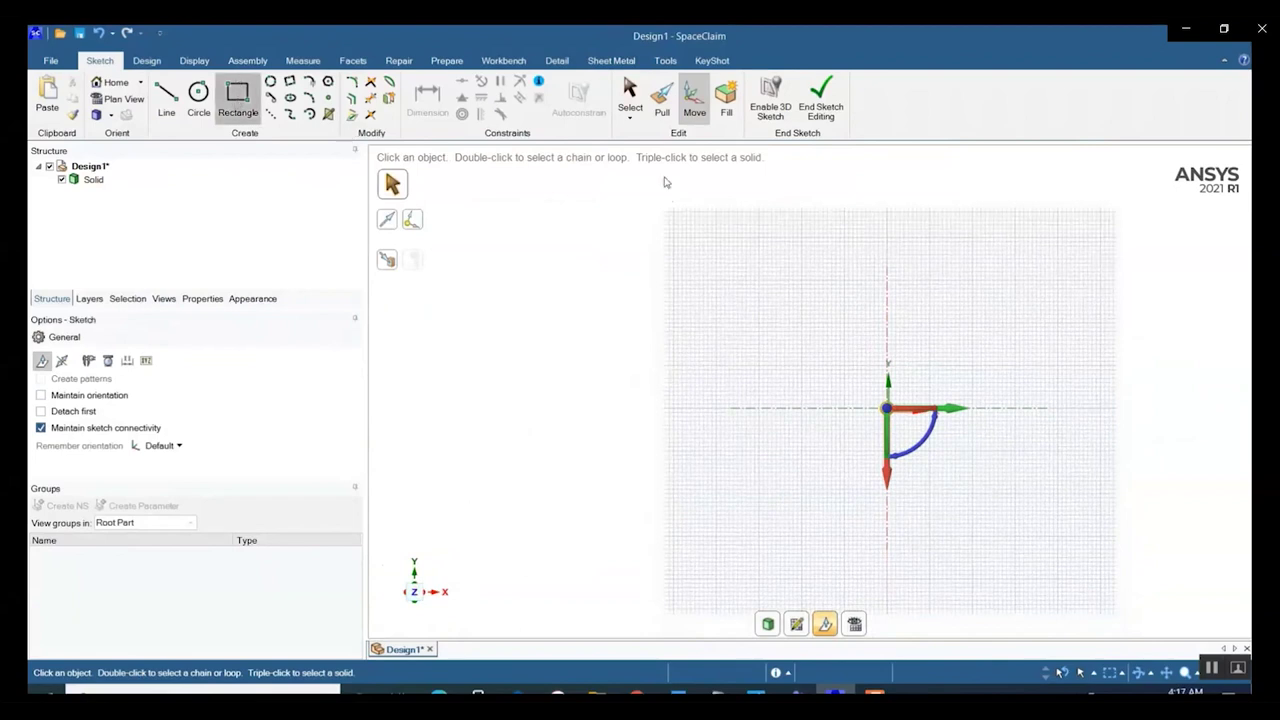
left_click(742, 239)
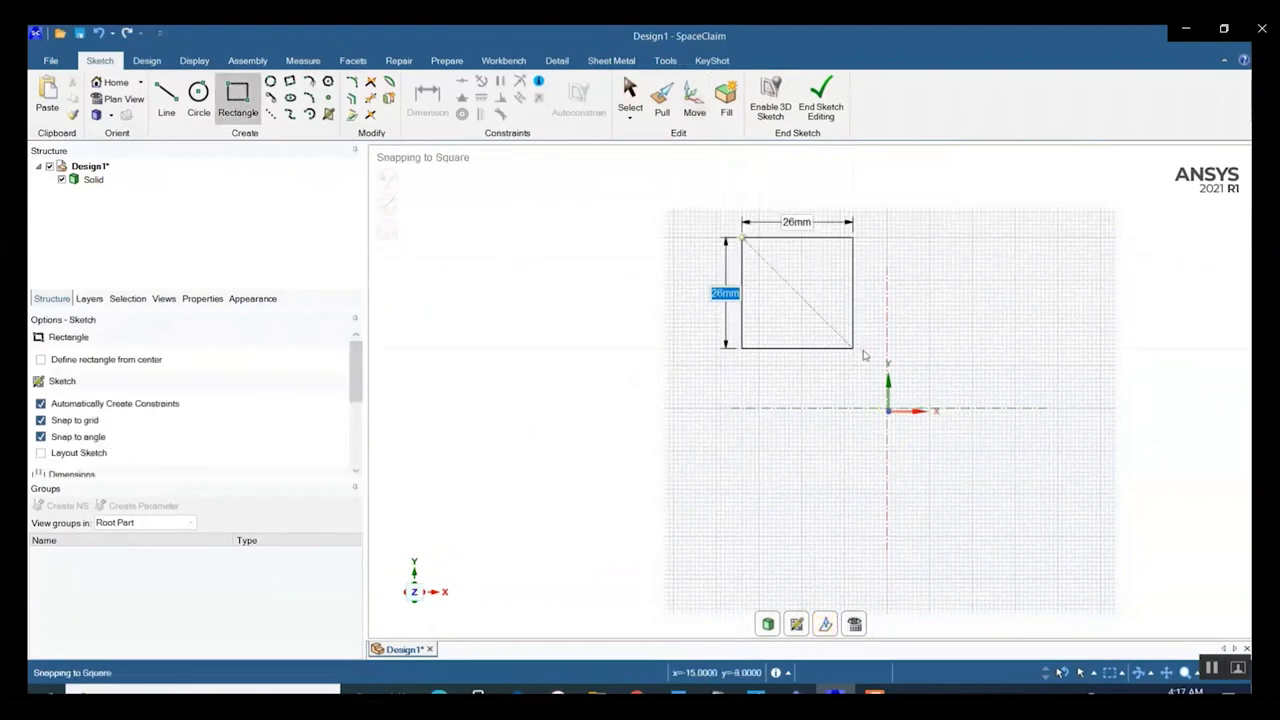
left_click(912, 549)
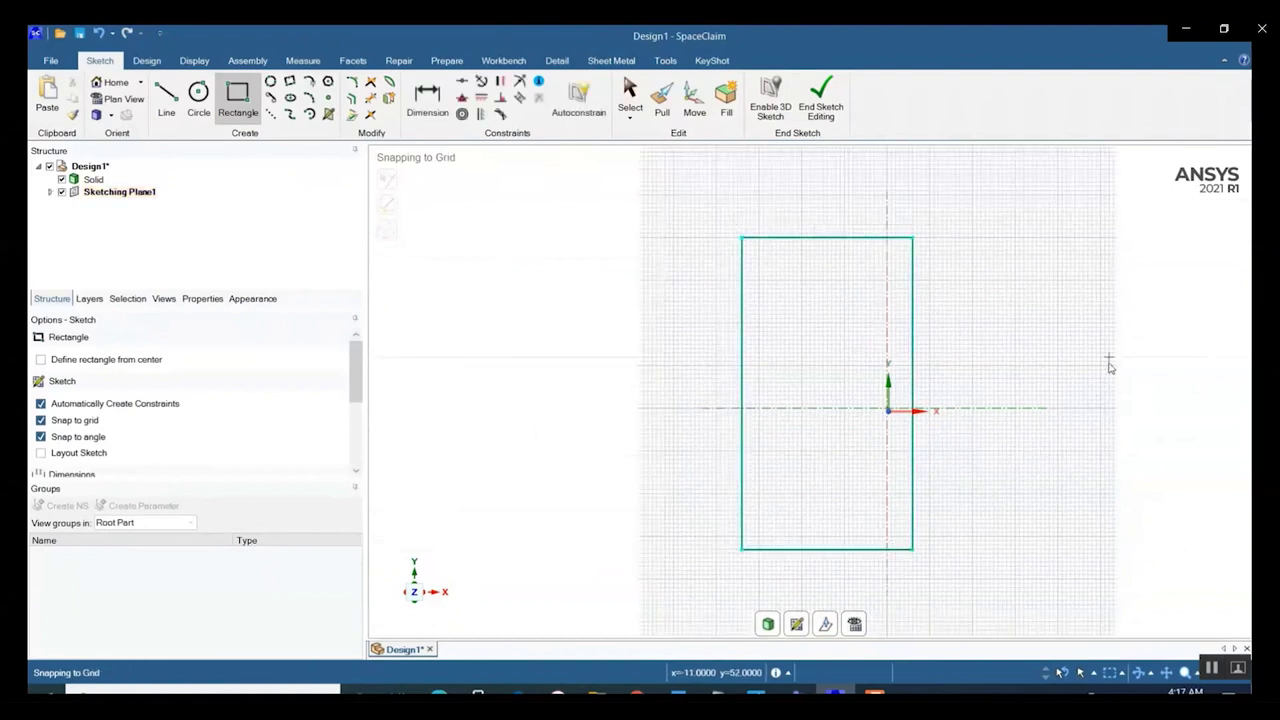
middle_click_drag(1161, 463, 1171, 317)
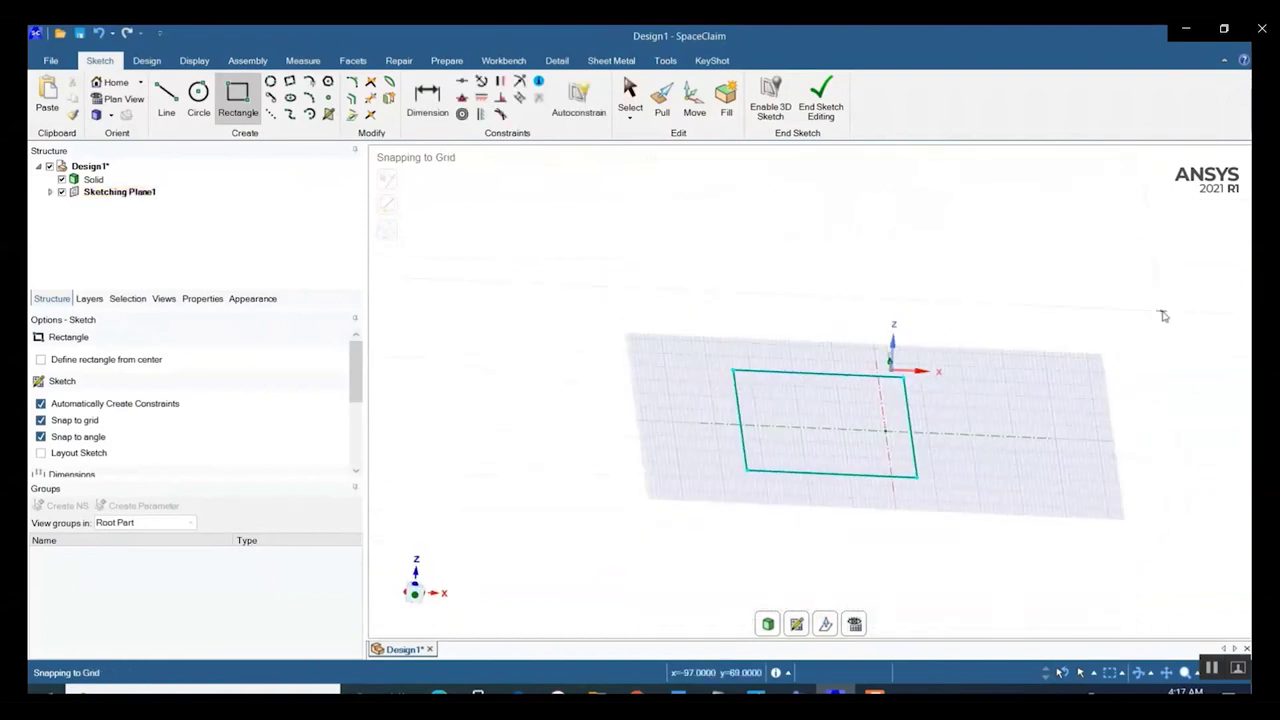
left_click(768, 624)
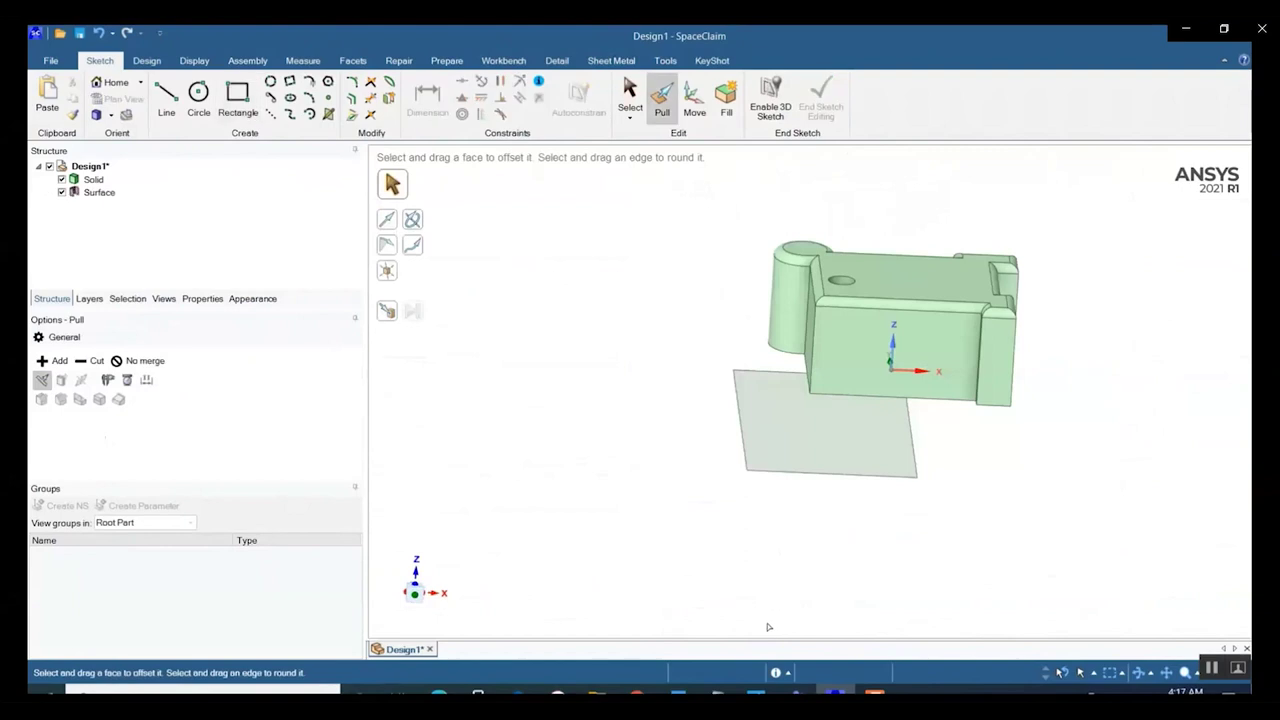
scroll(1025, 340, "up", 3)
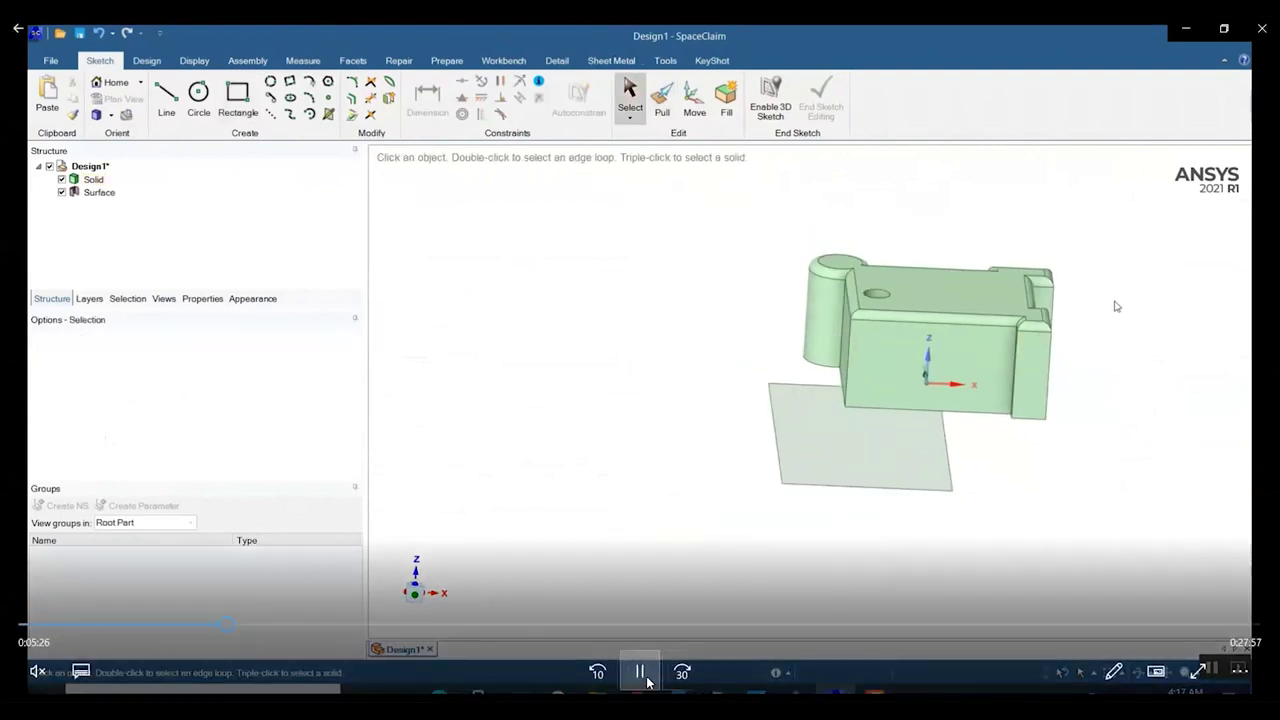
left_click(640, 672)
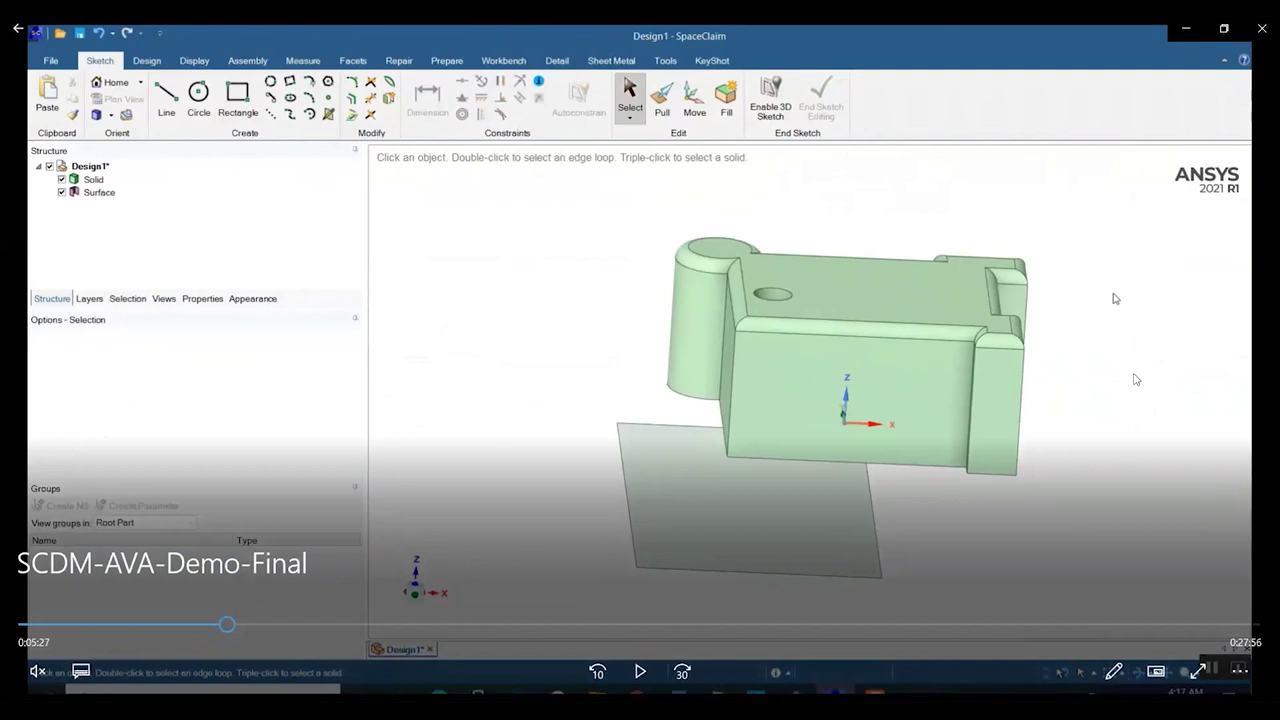
left_click(640, 672)
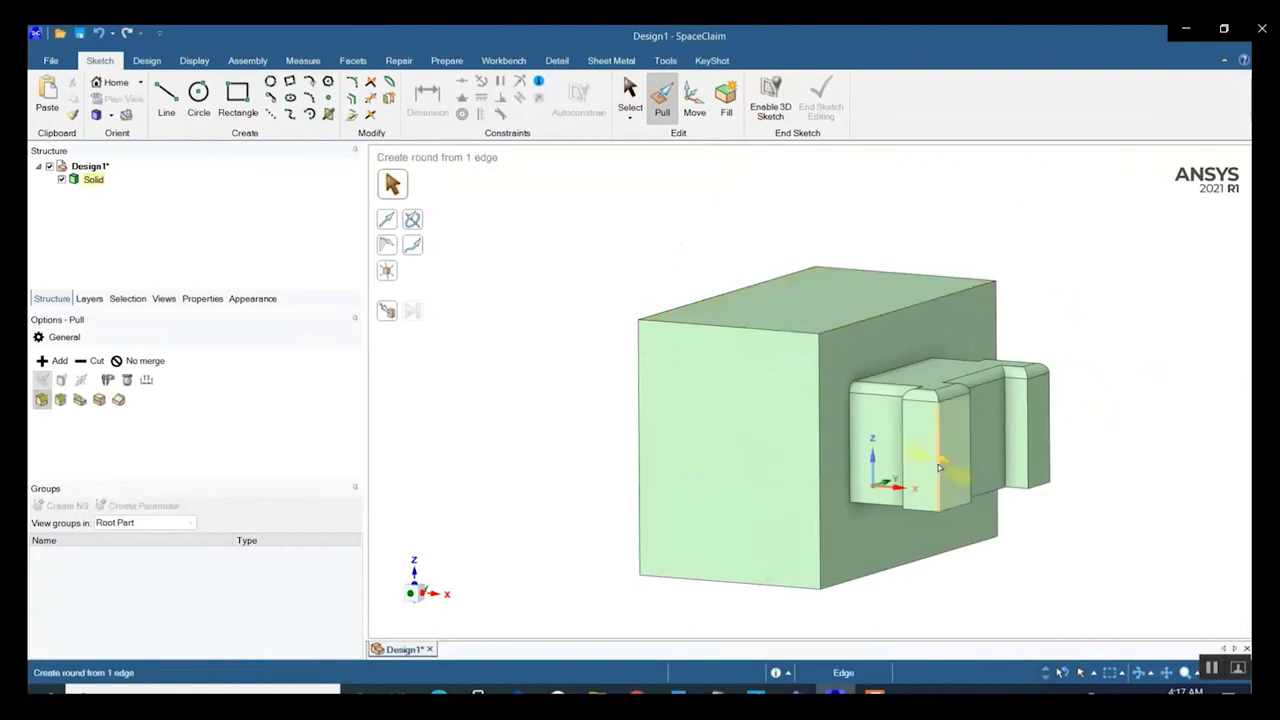
mouse_move(163, 262)
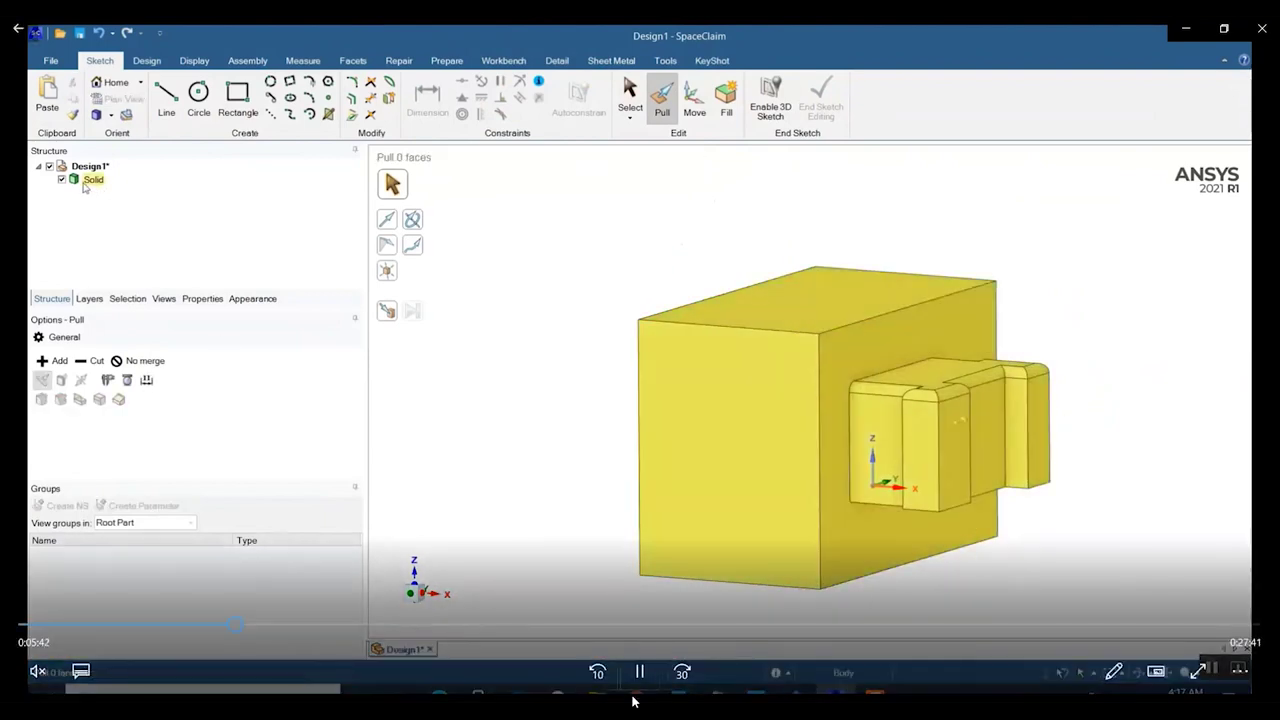
left_click(640, 672)
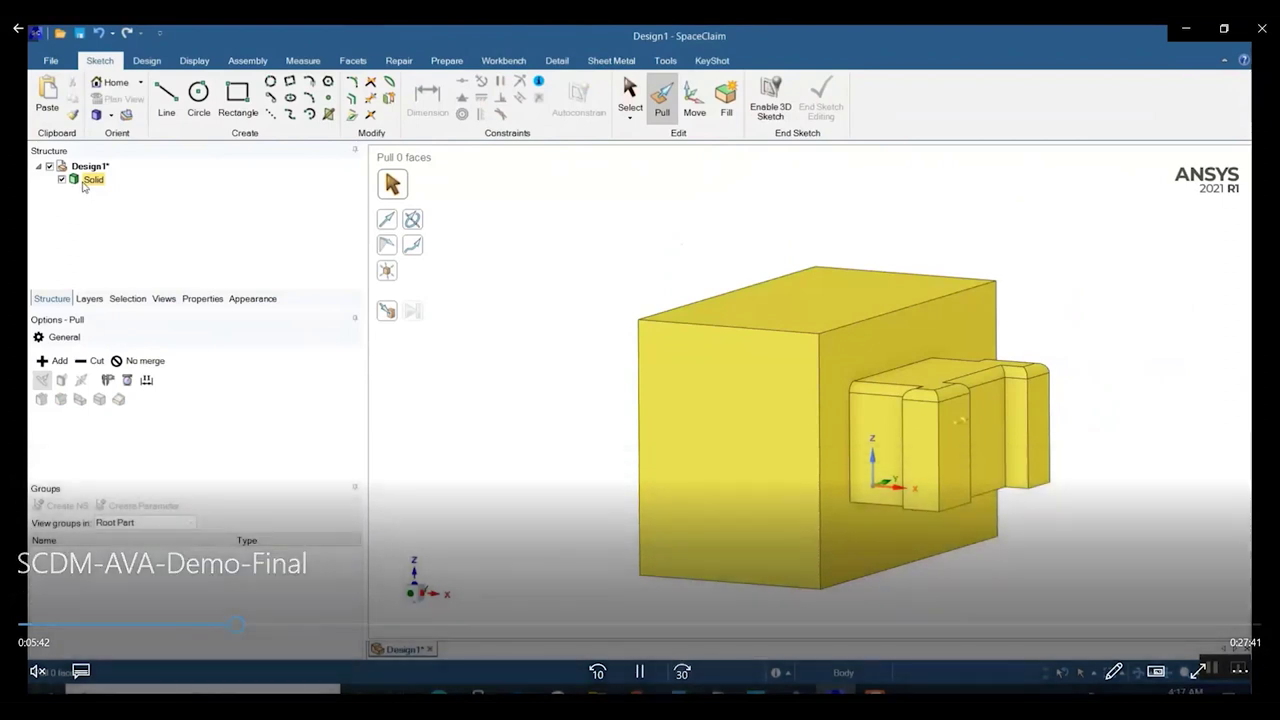
key("space")
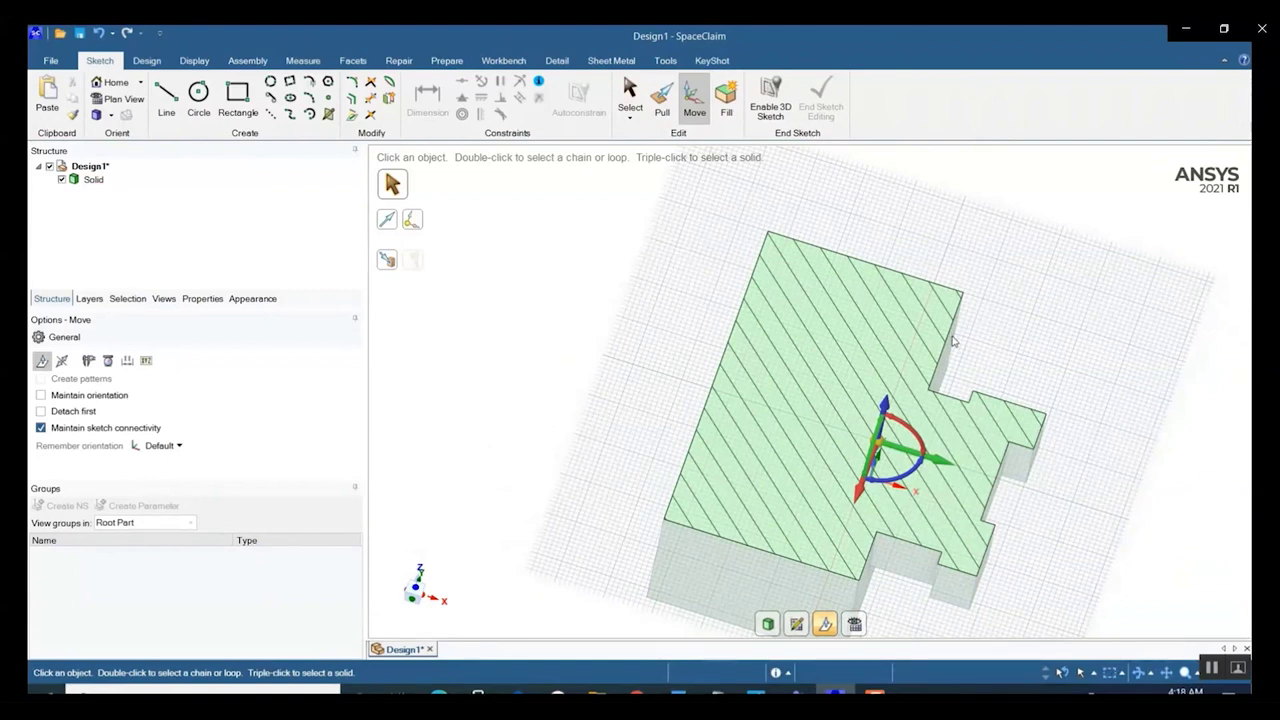
Leave the section view for 3D mode and inspect the large block merged with the rounded solid
key("p")
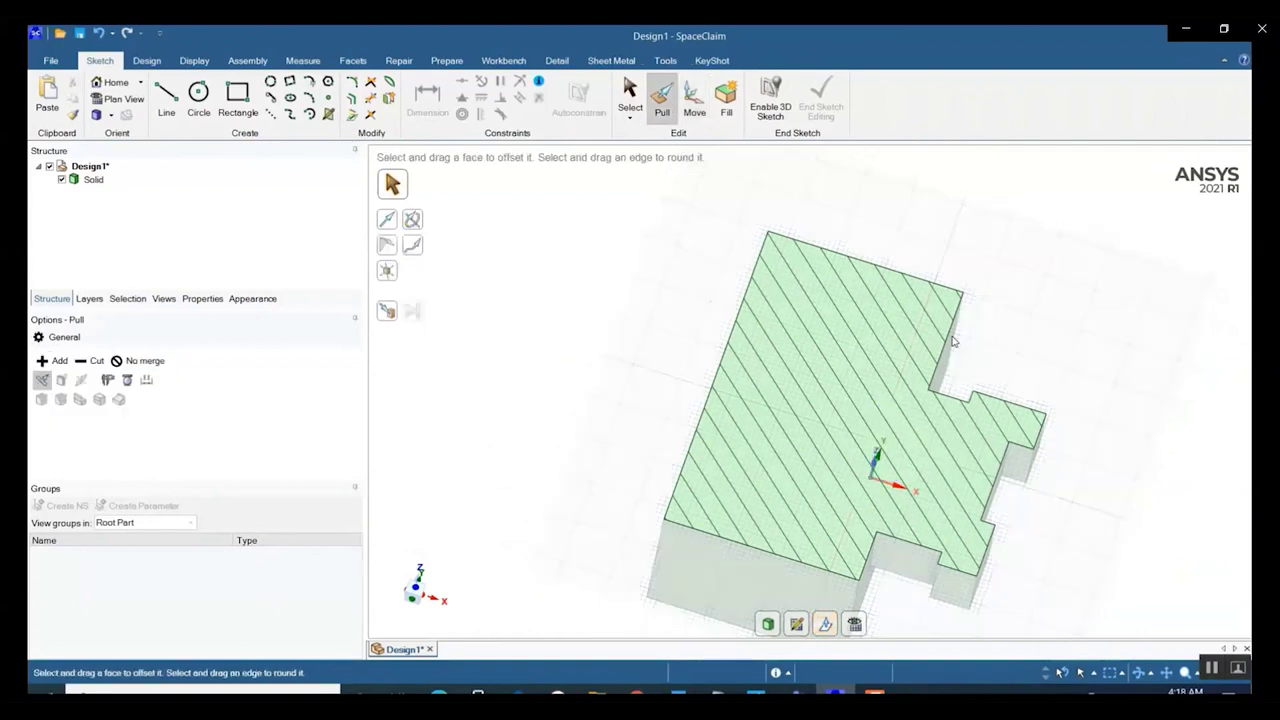
key("s")
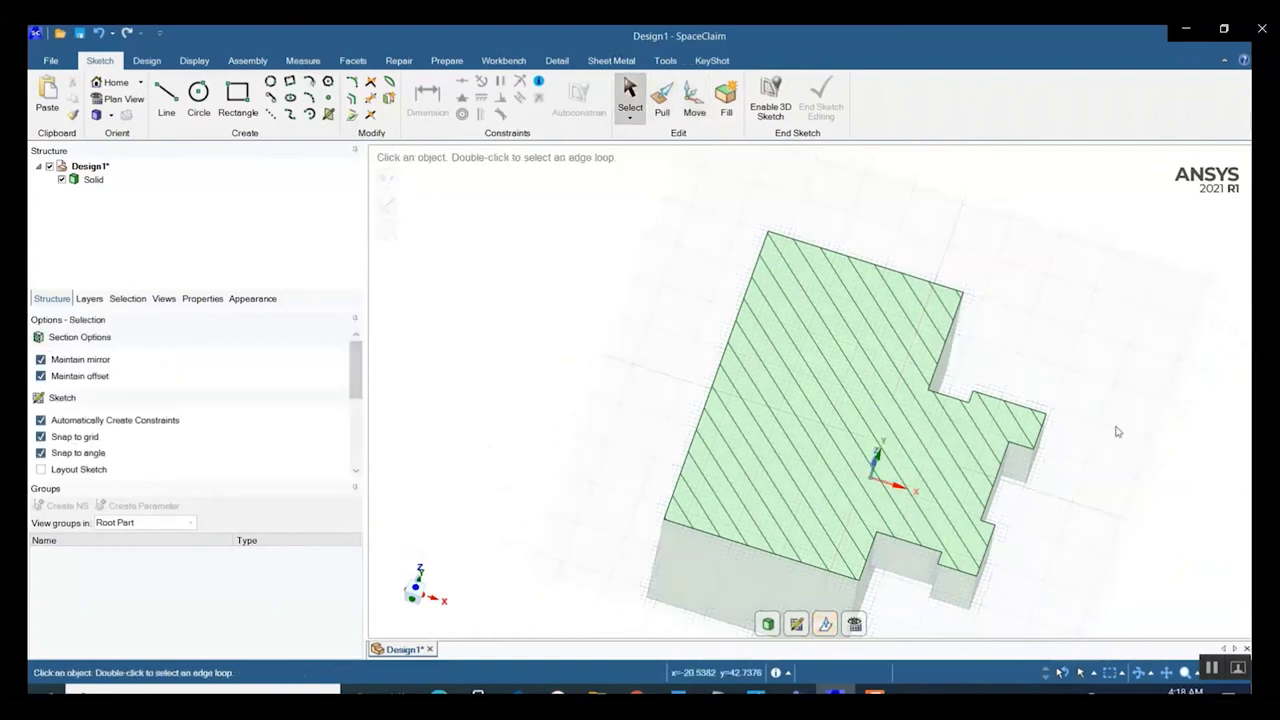
left_click(768, 625)
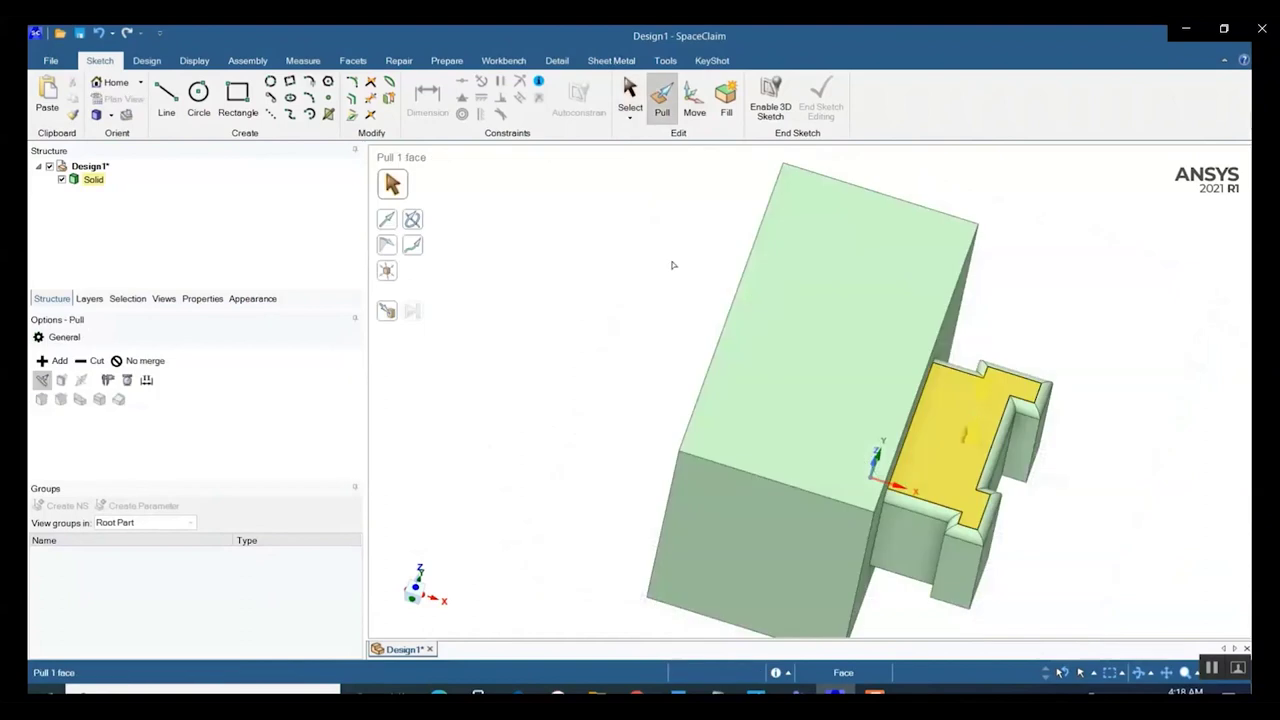
left_click(673, 265)
key("s")
middle_click_drag(583, 357, 555, 278)
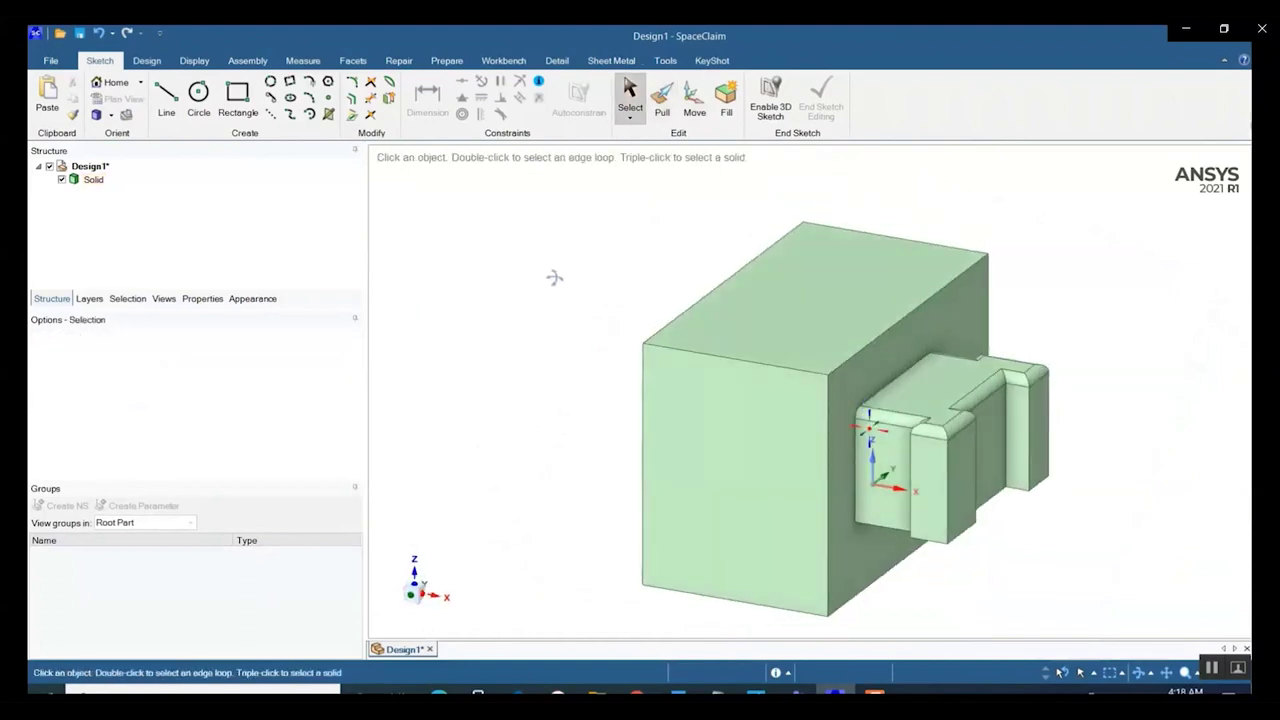
Undo the section plane move and the extrusion of the rectangular face using the undo history
left_click(112, 35)
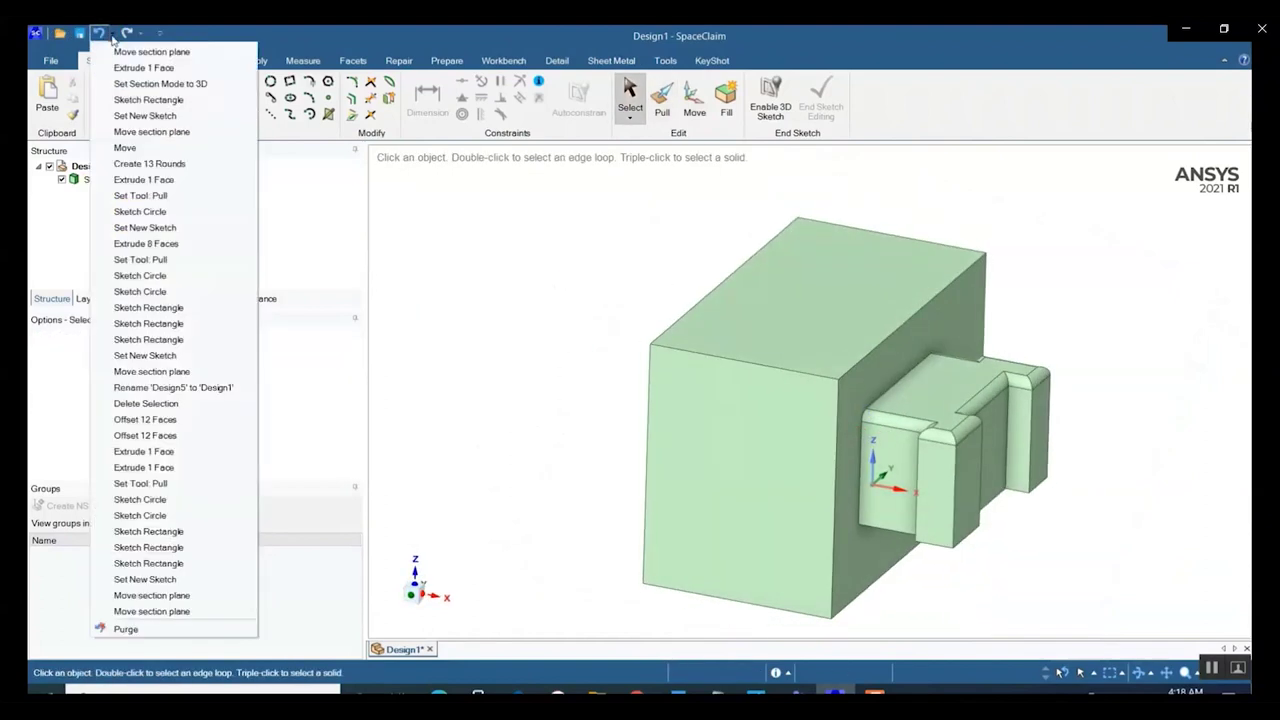
left_click(120, 83)
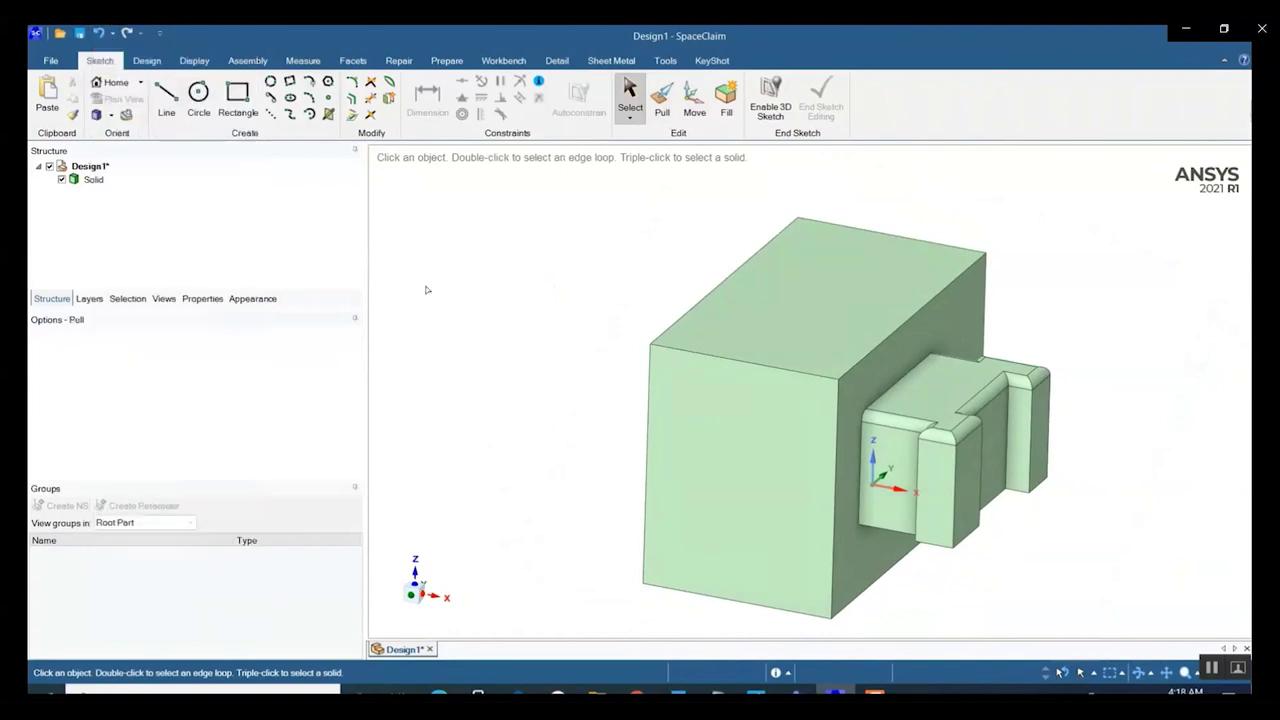
left_click(533, 298)
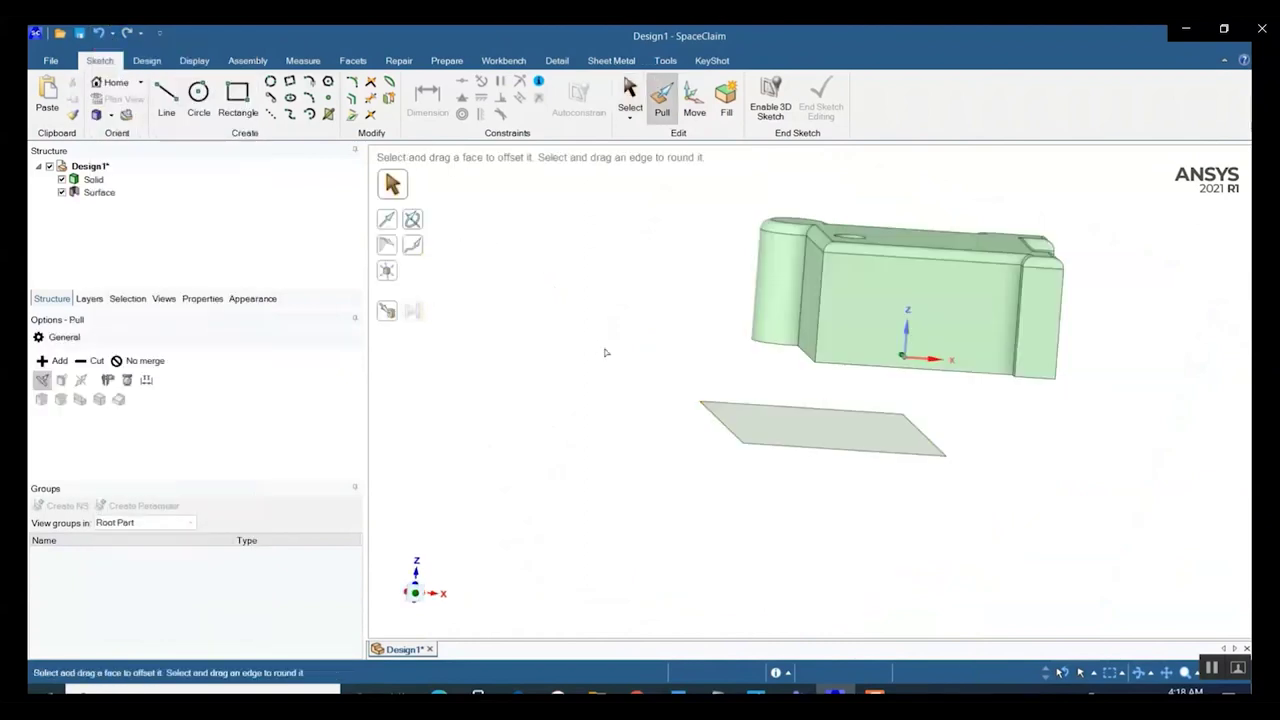
Pull the rectangular surface upward along Z past the solid with the No merge option
key("h")
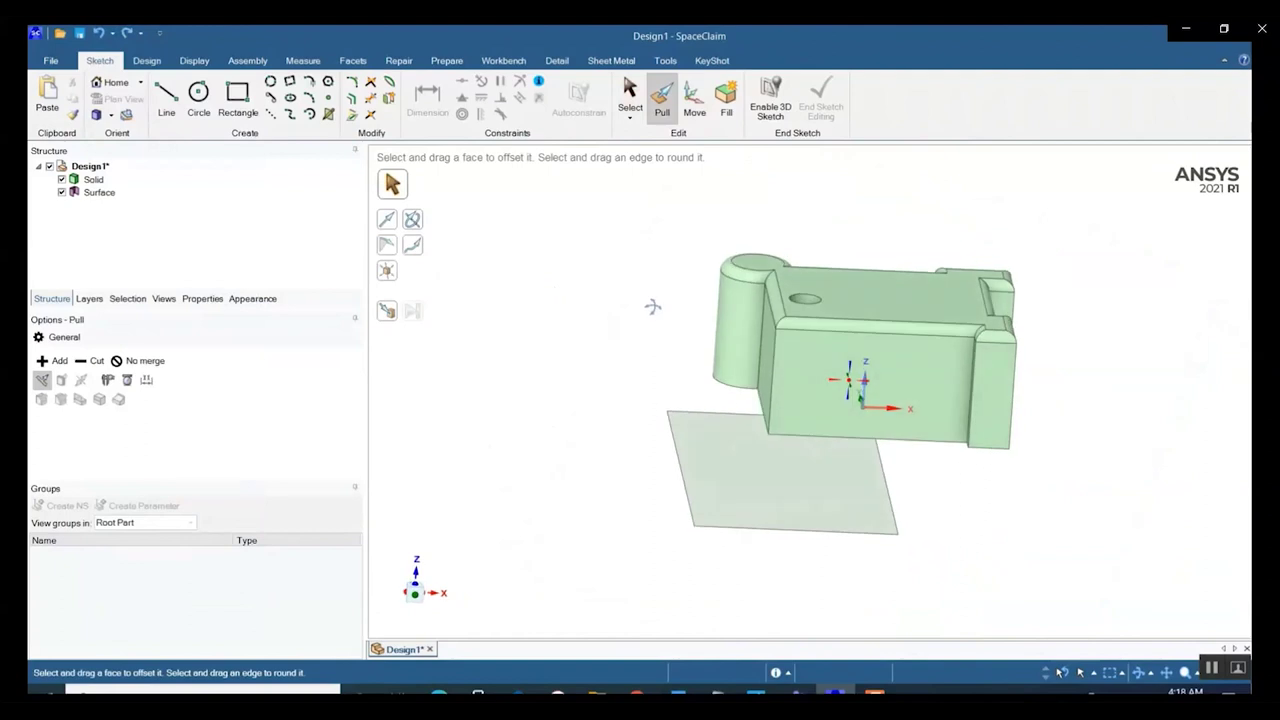
left_click(757, 467)
left_click(756, 467)
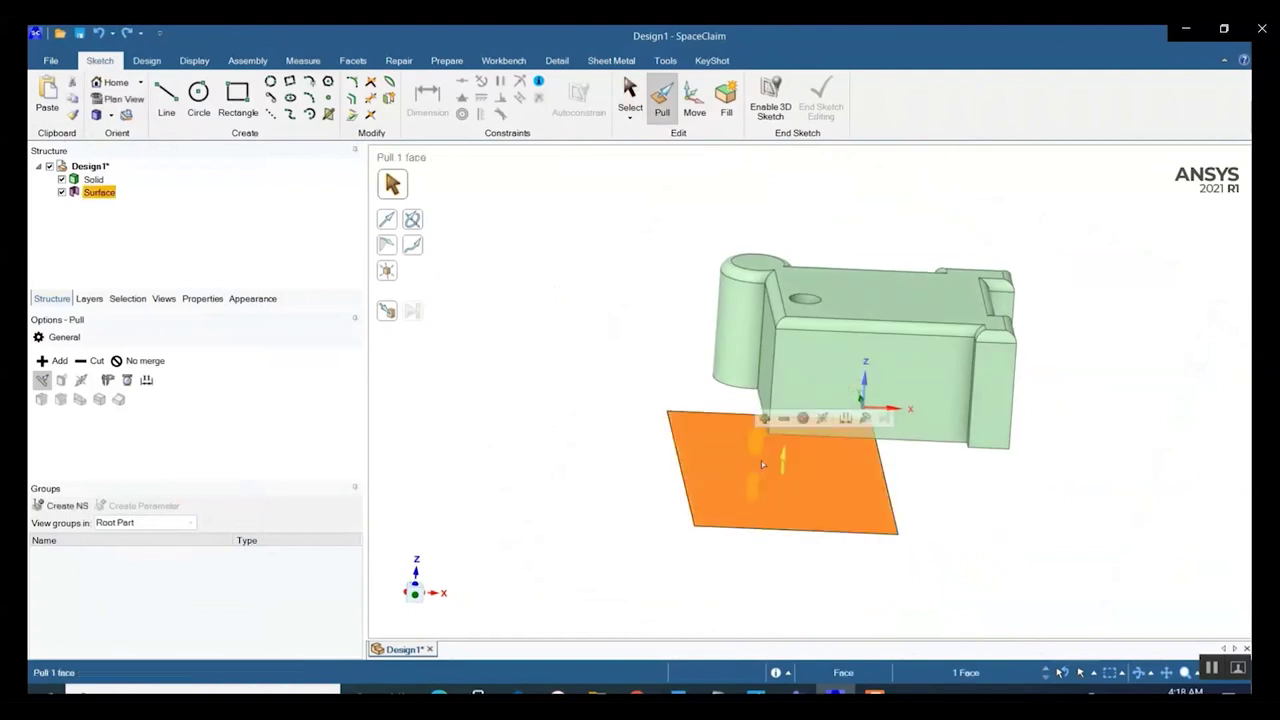
left_click(805, 420)
left_click_drag(783, 458, 797, 213)
left_click_drag(271, 623, 262, 627)
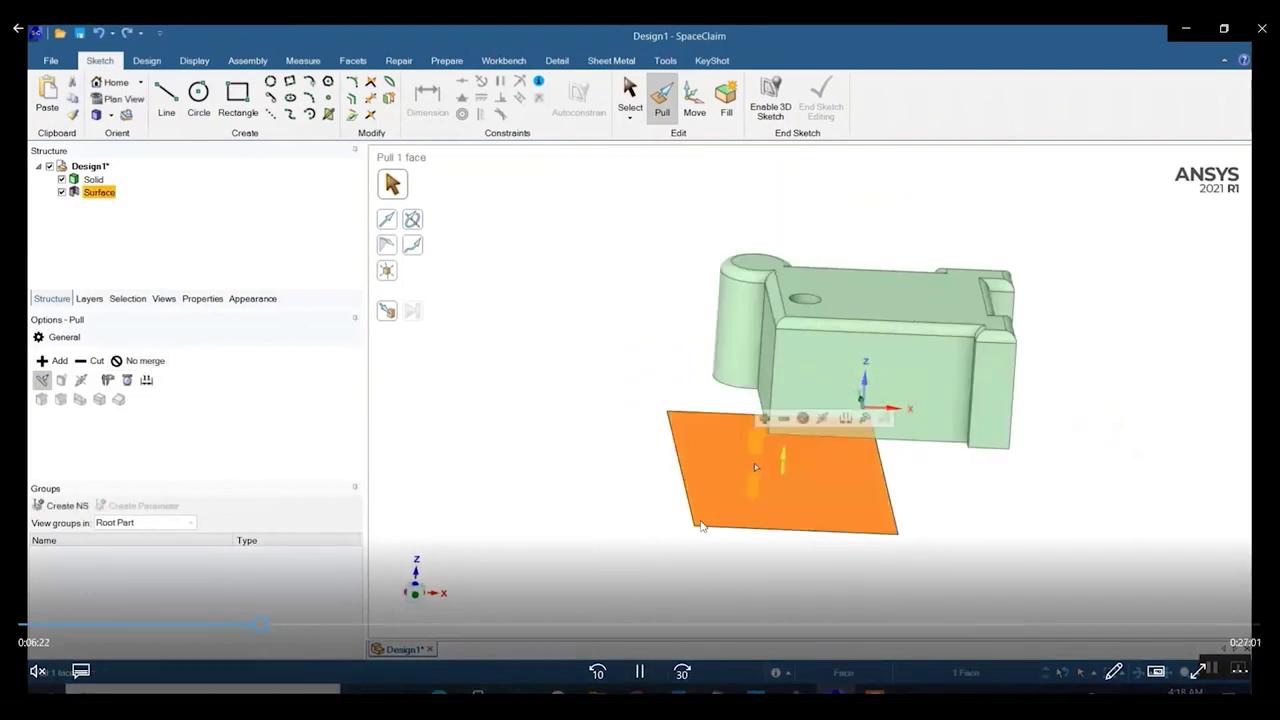
left_click(645, 671)
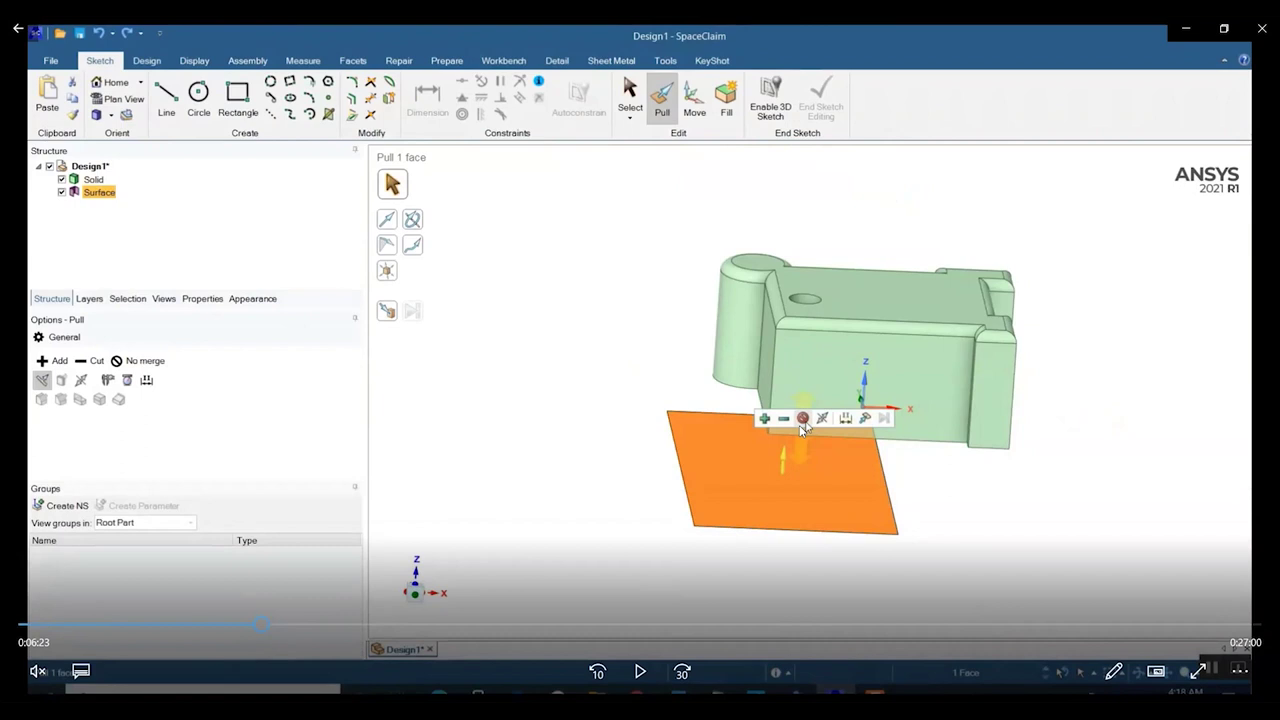
left_click(640, 672)
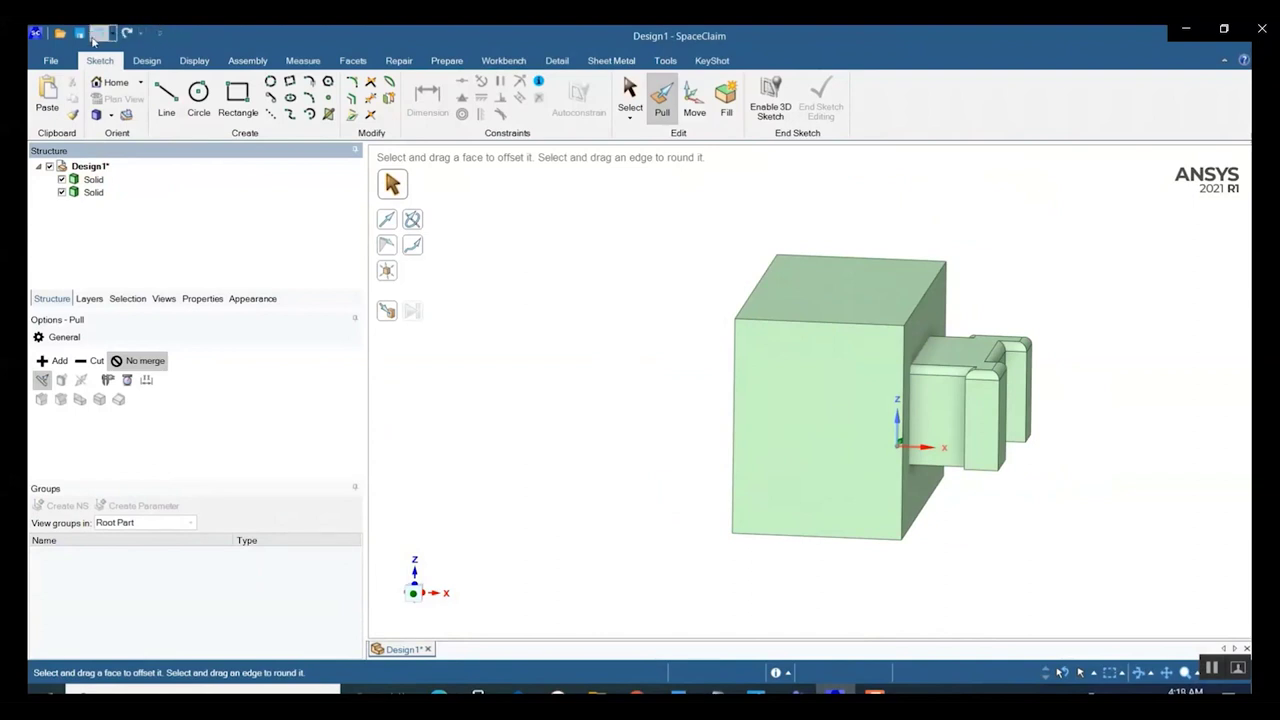
Undo the visibility changes of the solids and the No merge pull, back to the rectangular surface
left_click(98, 35)
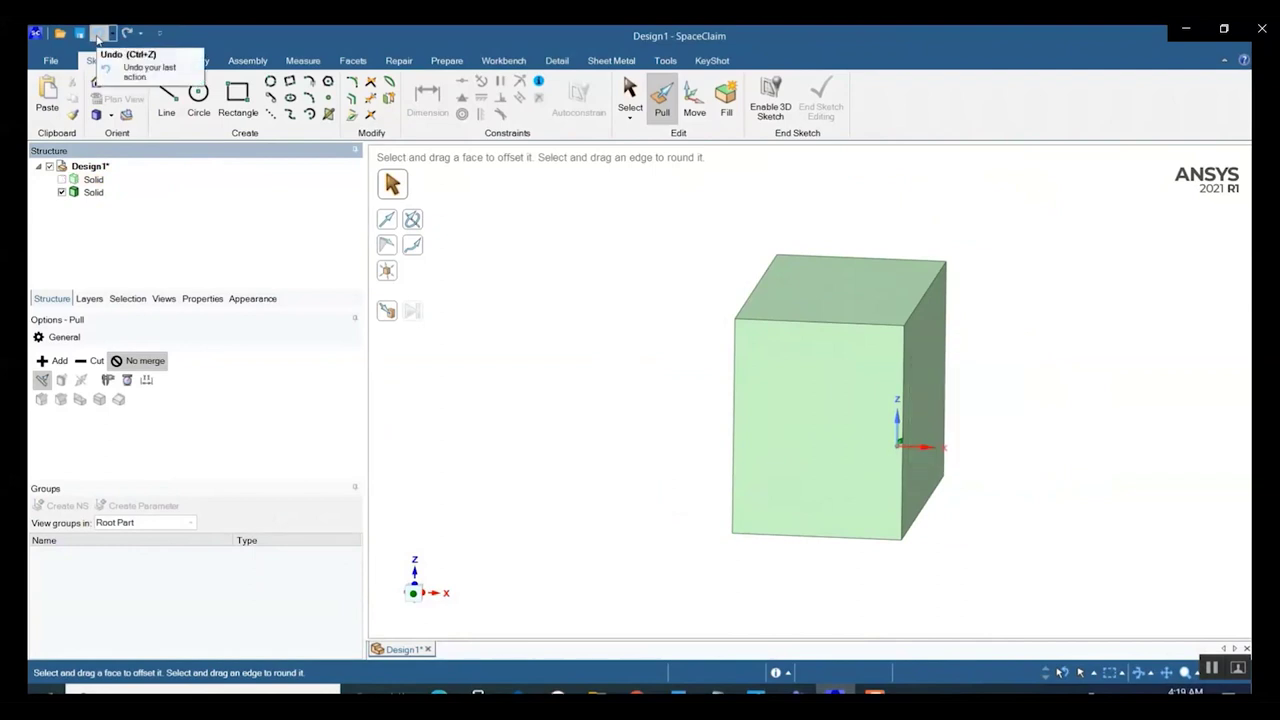
left_click(98, 35)
left_click(98, 35)
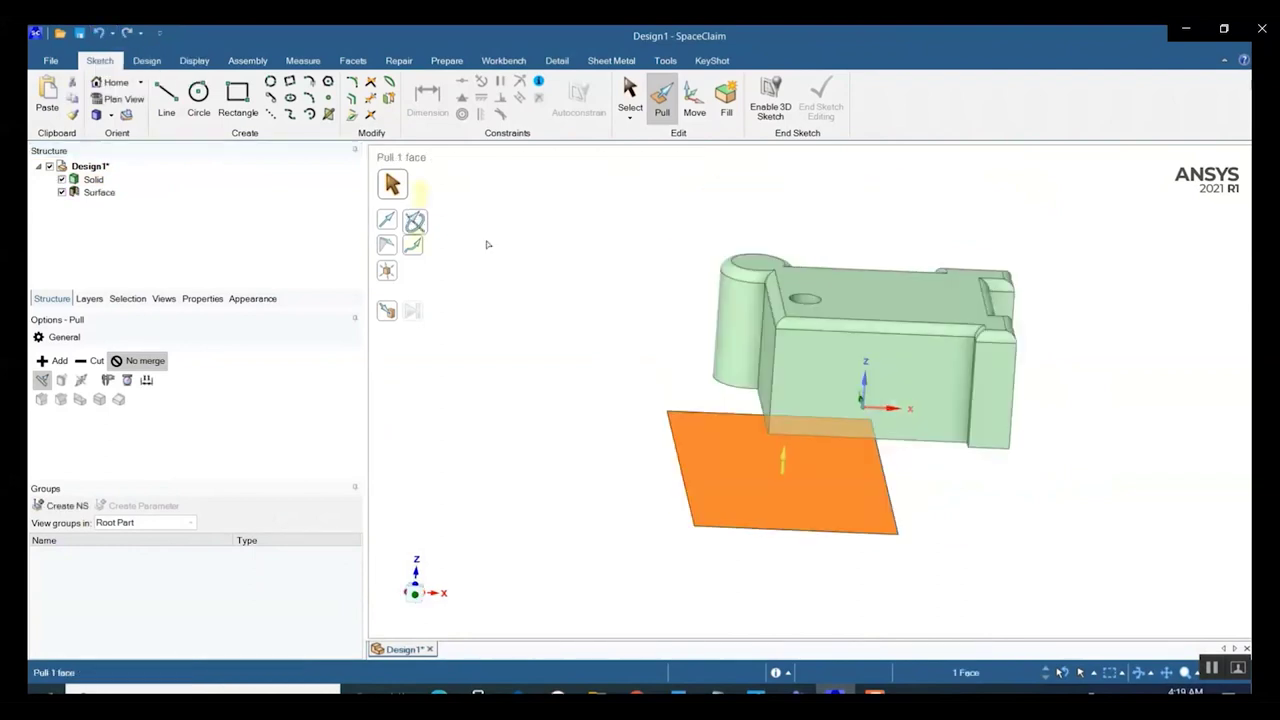
Pull the rectangular surface upward along Z through the rounded solid with the Cut option
left_click(815, 435)
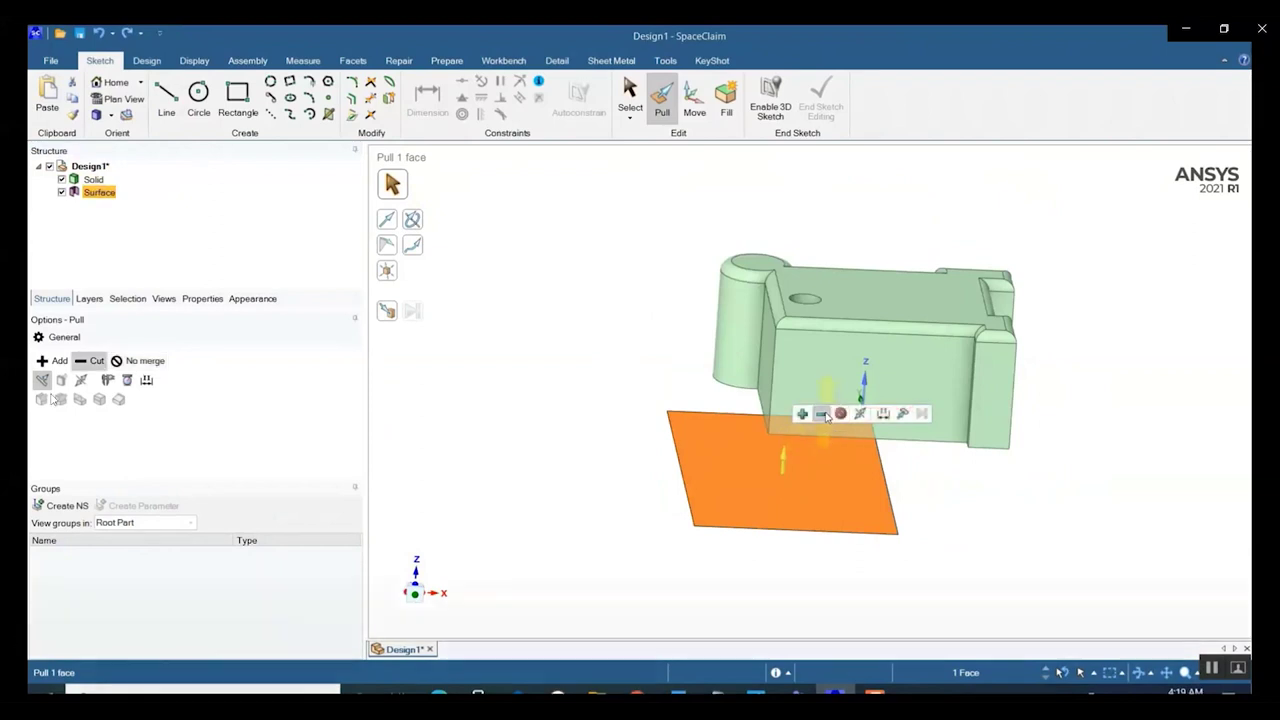
left_click(650, 680)
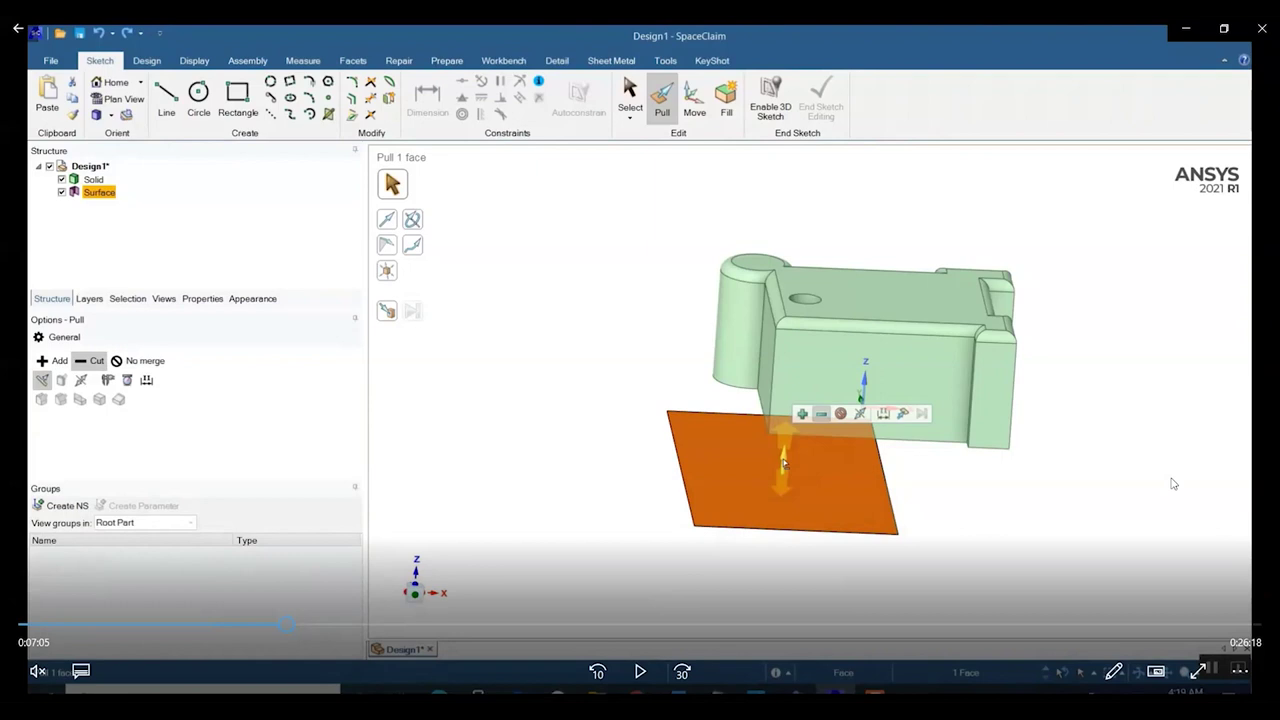
left_click(640, 672)
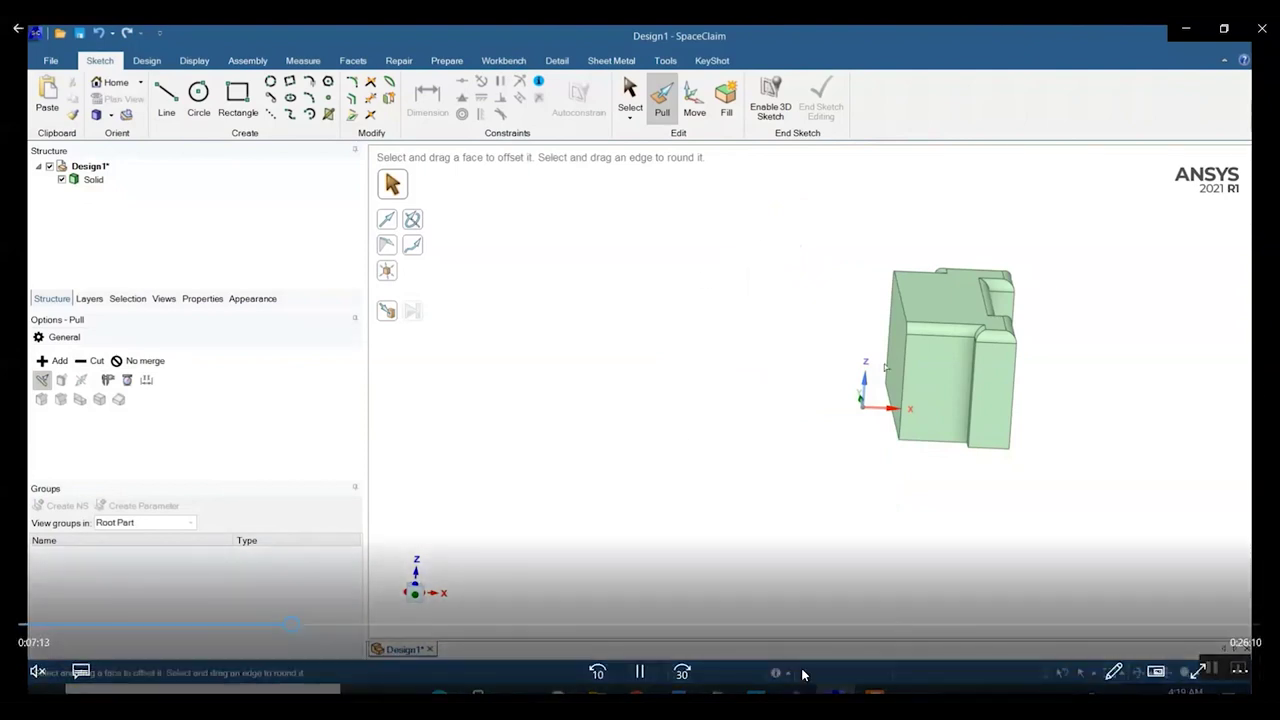
left_click(640, 672)
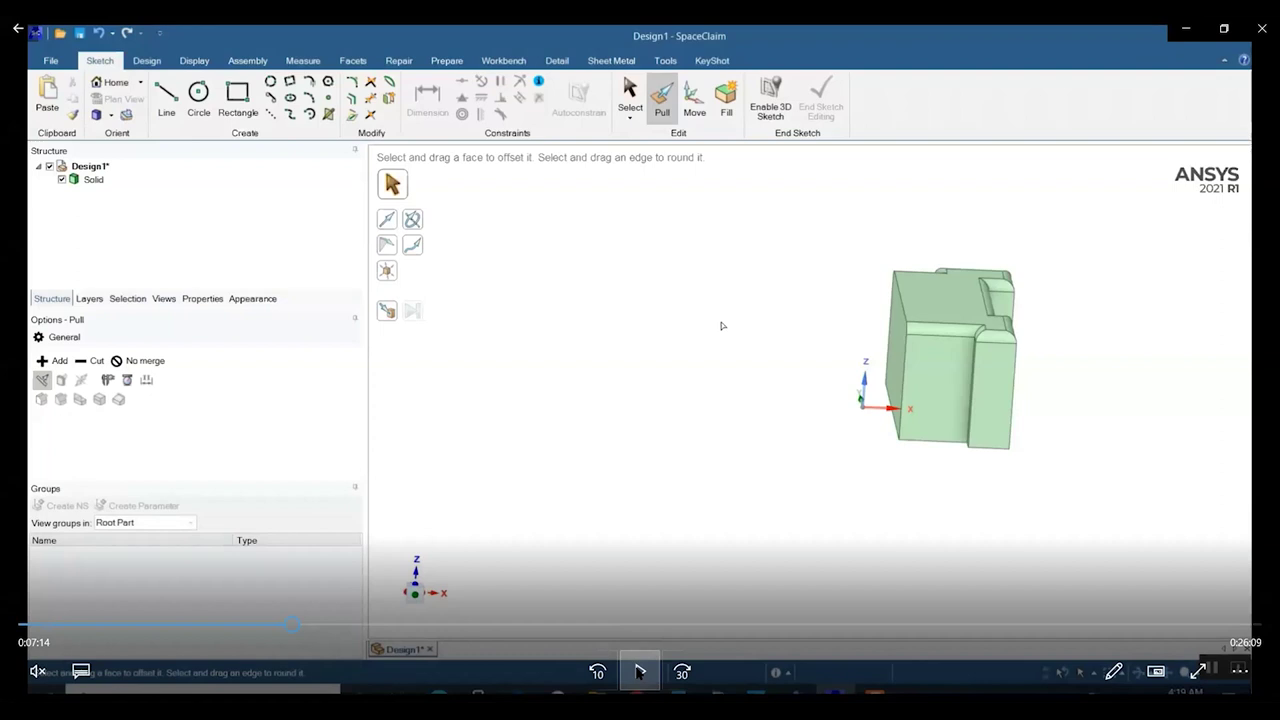
left_click(640, 672)
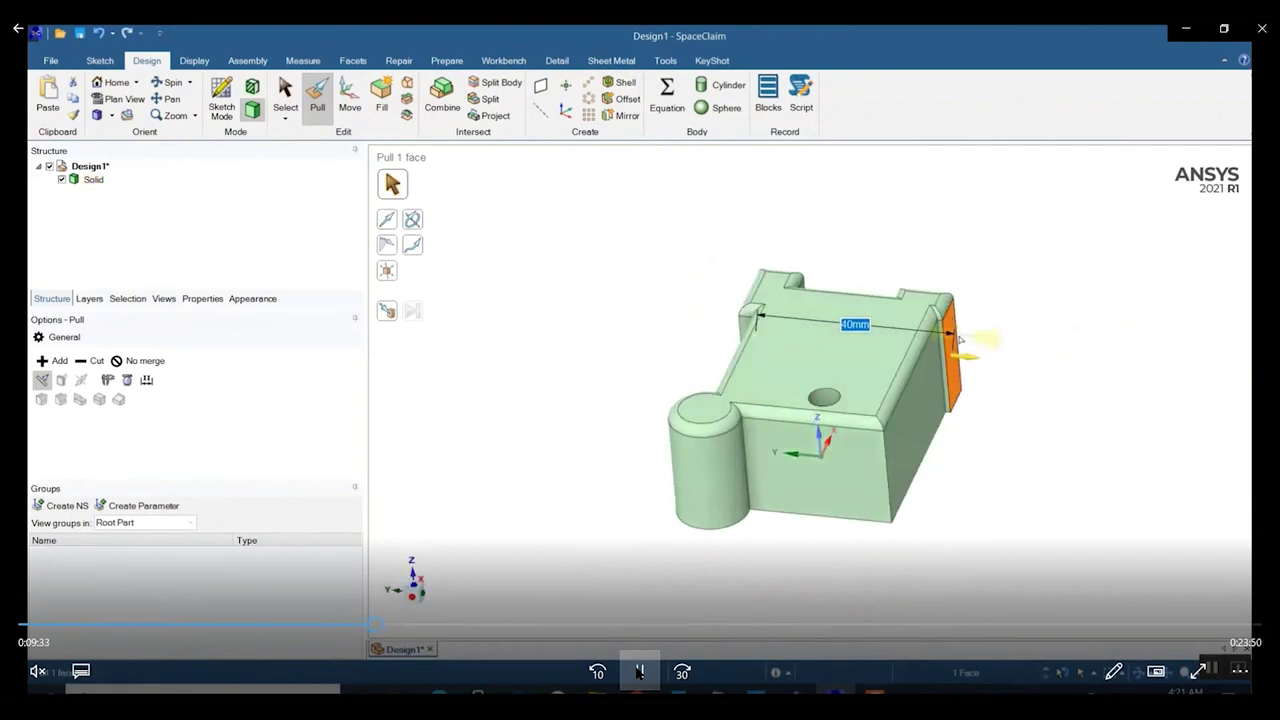
left_click(739, 280)
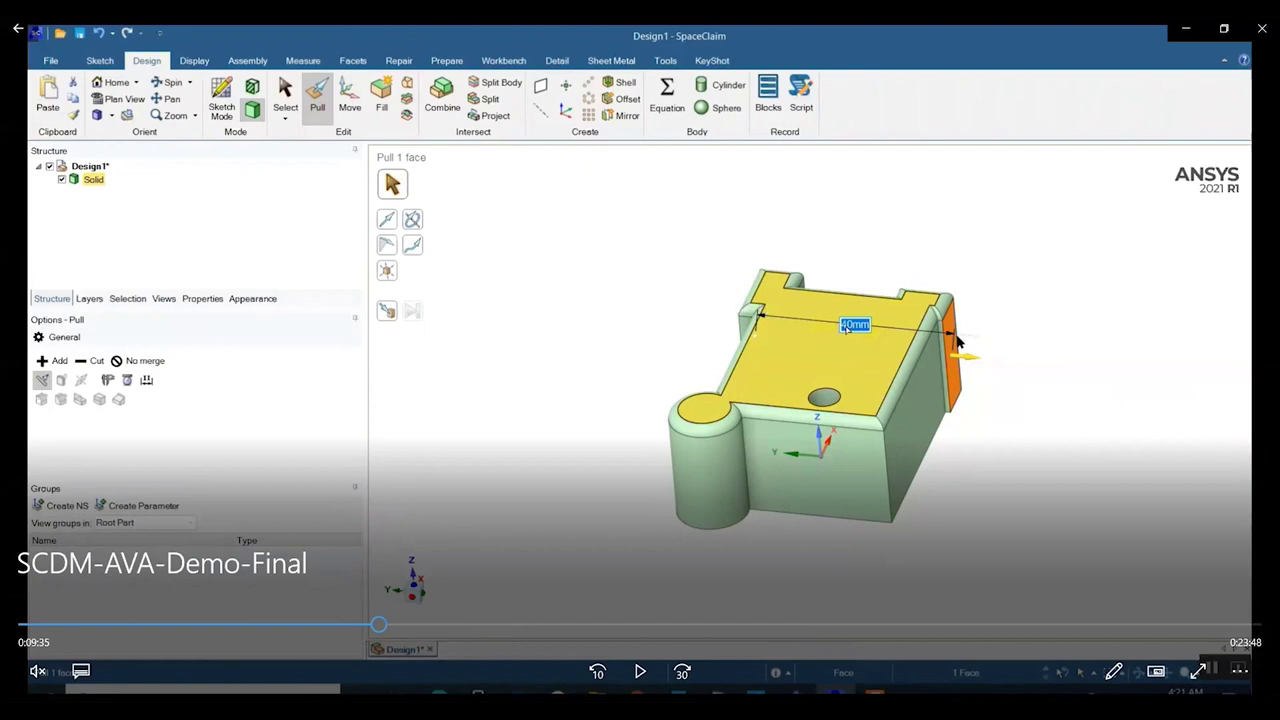
left_click(645, 672)
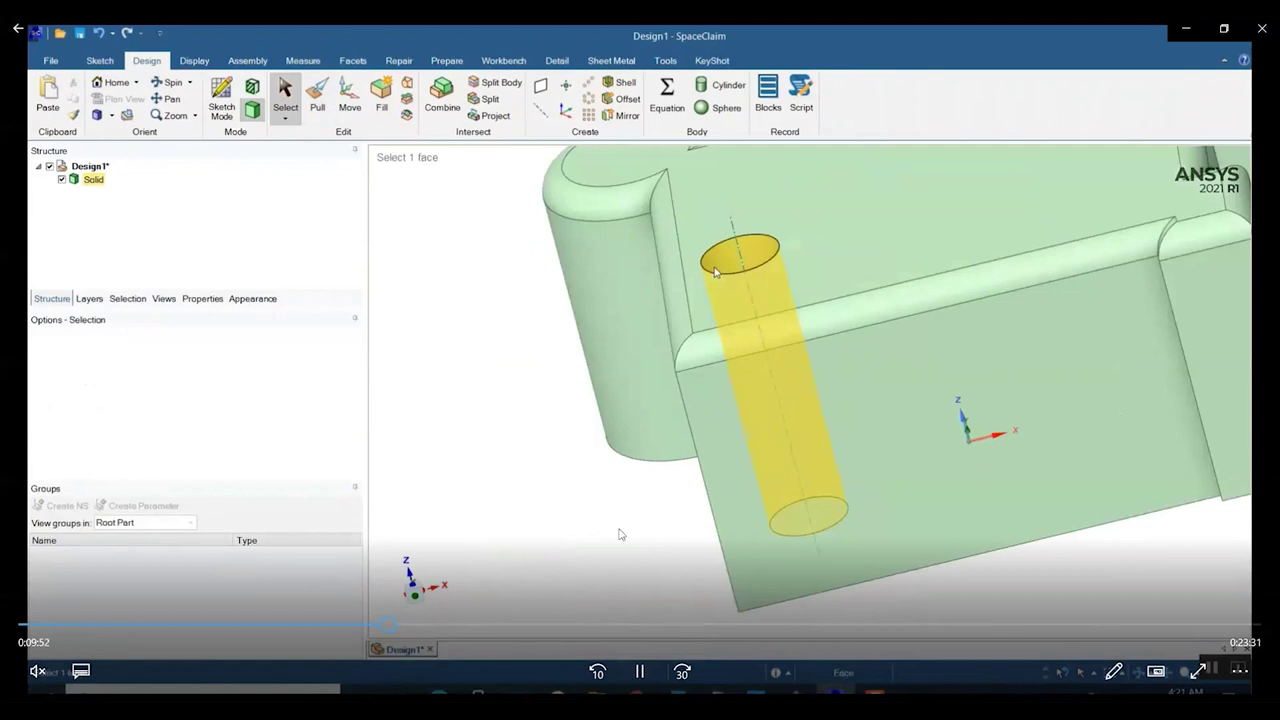
left_click(640, 672)
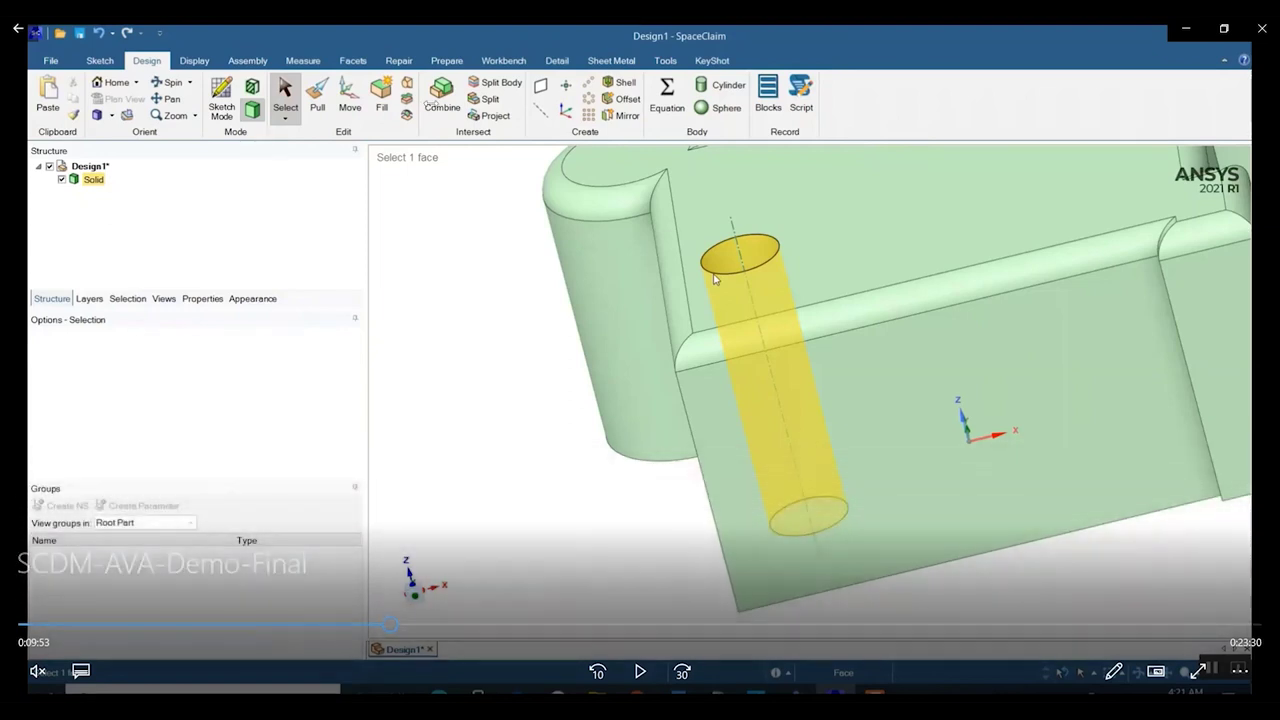
left_click(641, 672)
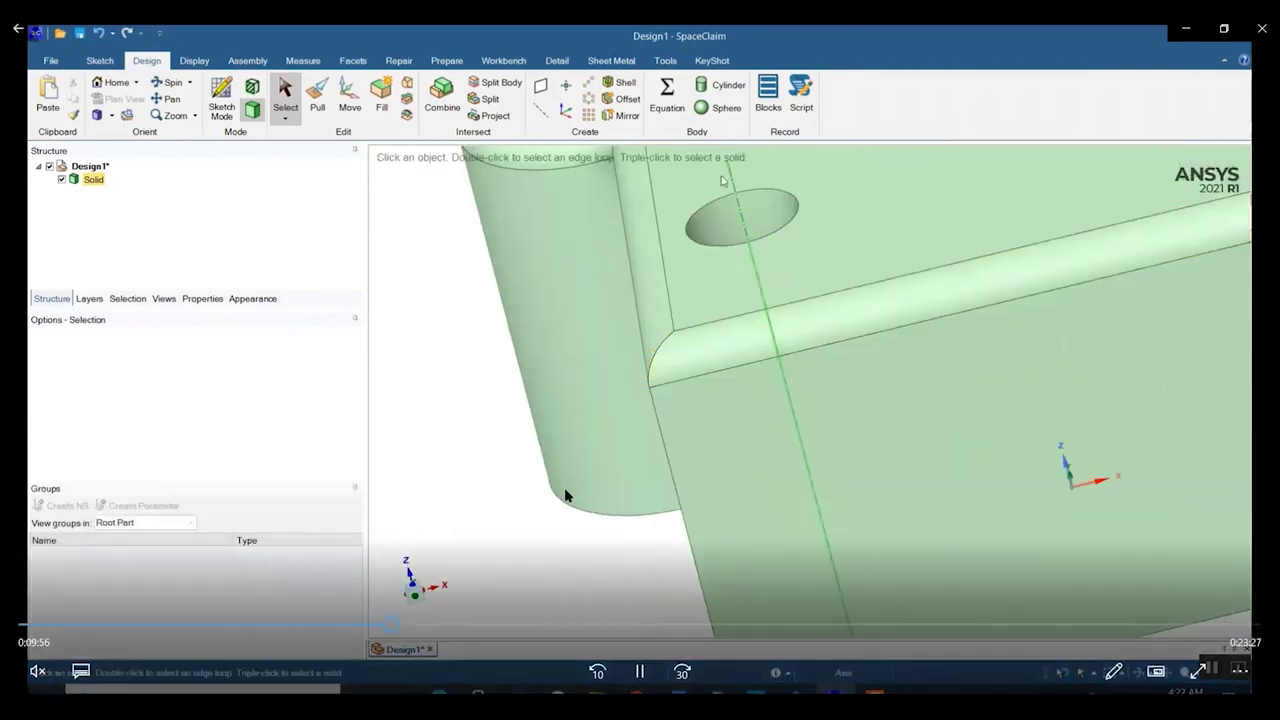
left_click(640, 672)
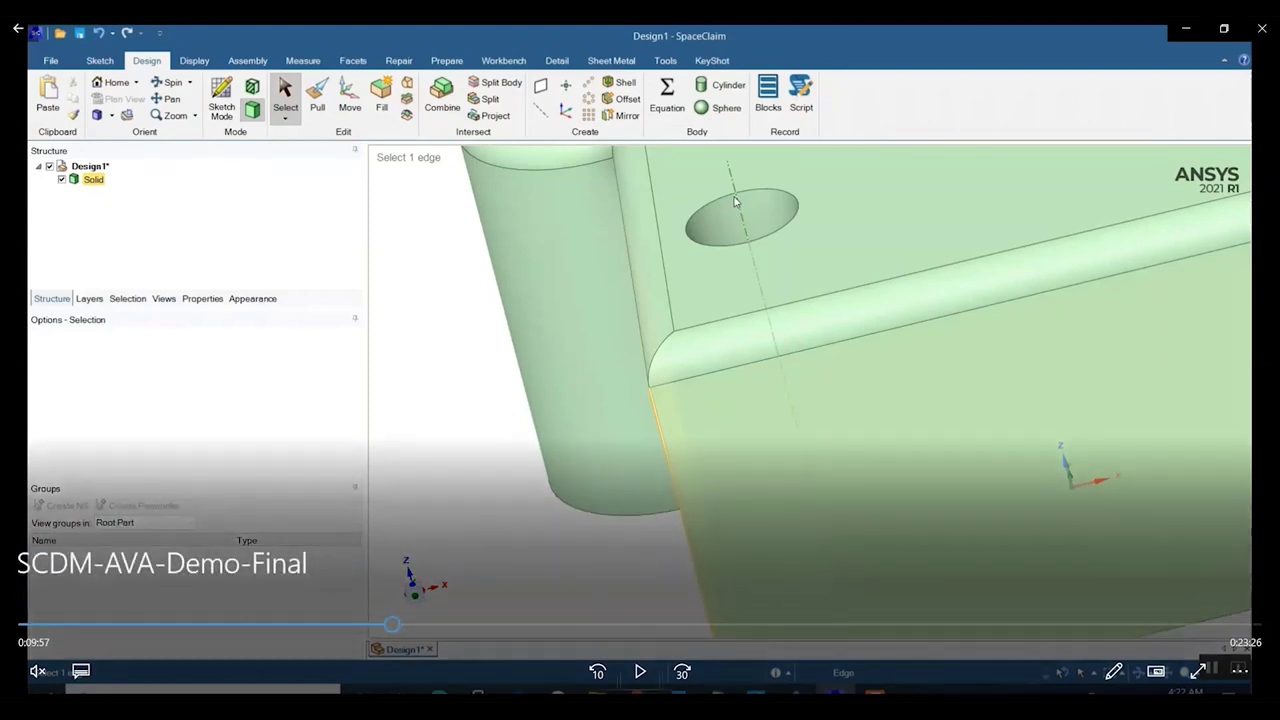
left_click(632, 683)
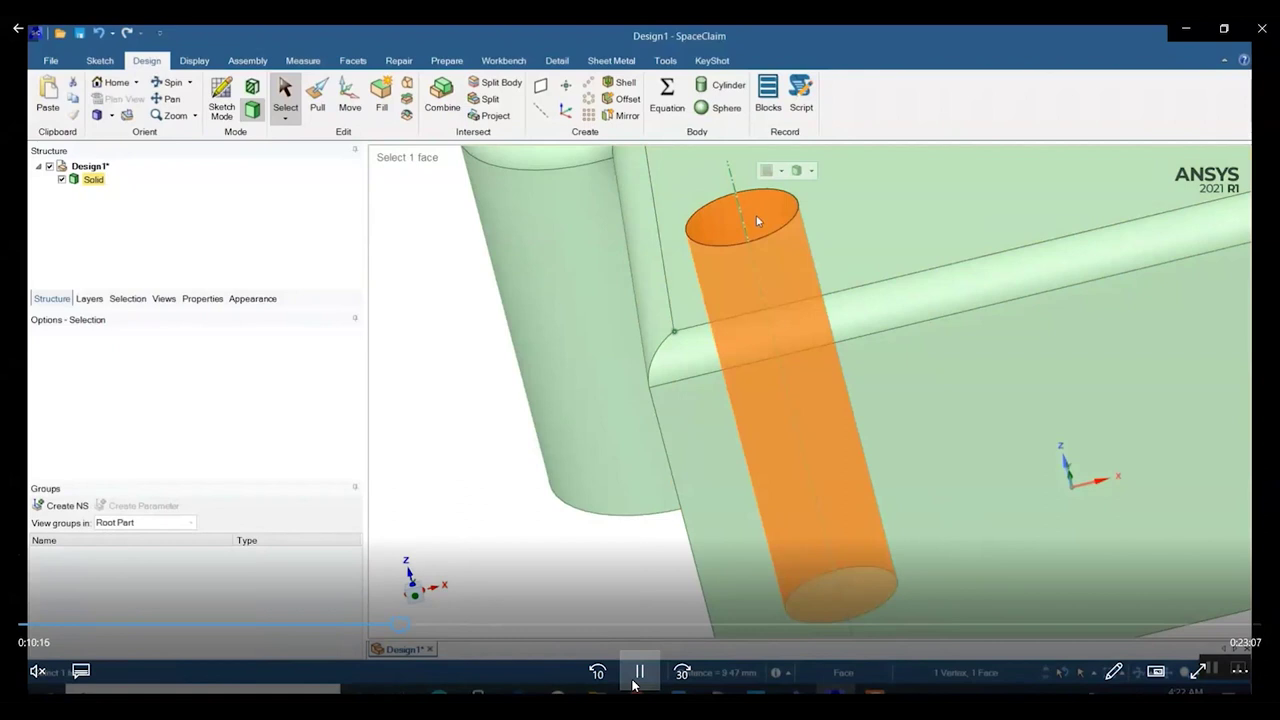
left_click(636, 680)
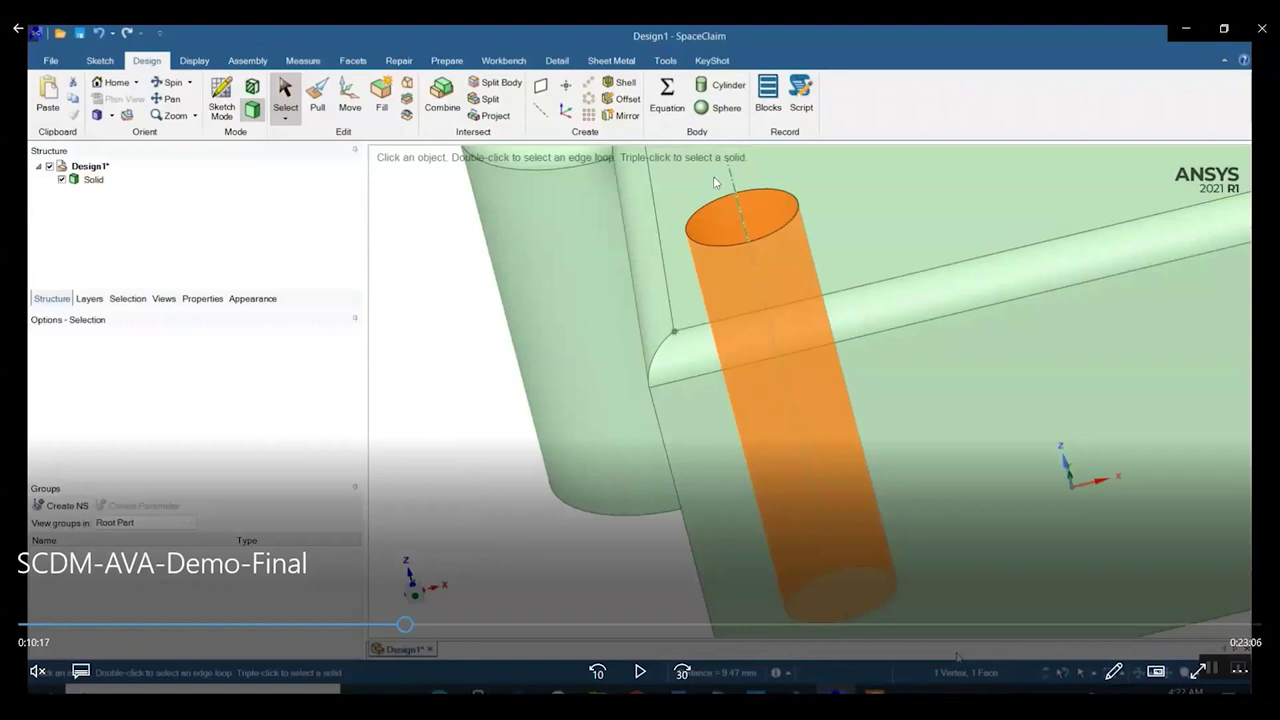
left_click(640, 671)
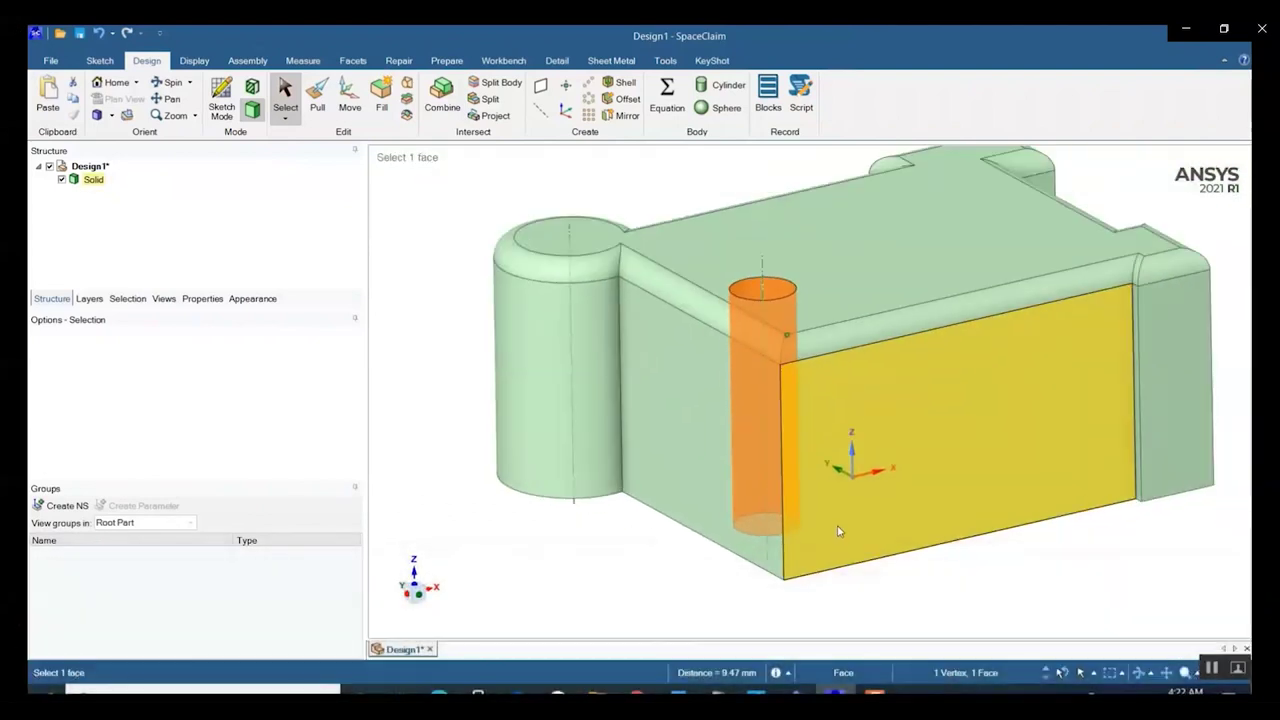
Add the two rounded faces meeting at the corner near the hole to the selection, and clear the whole selection
key("ctrl")
left_click(847, 343, "ctrl")
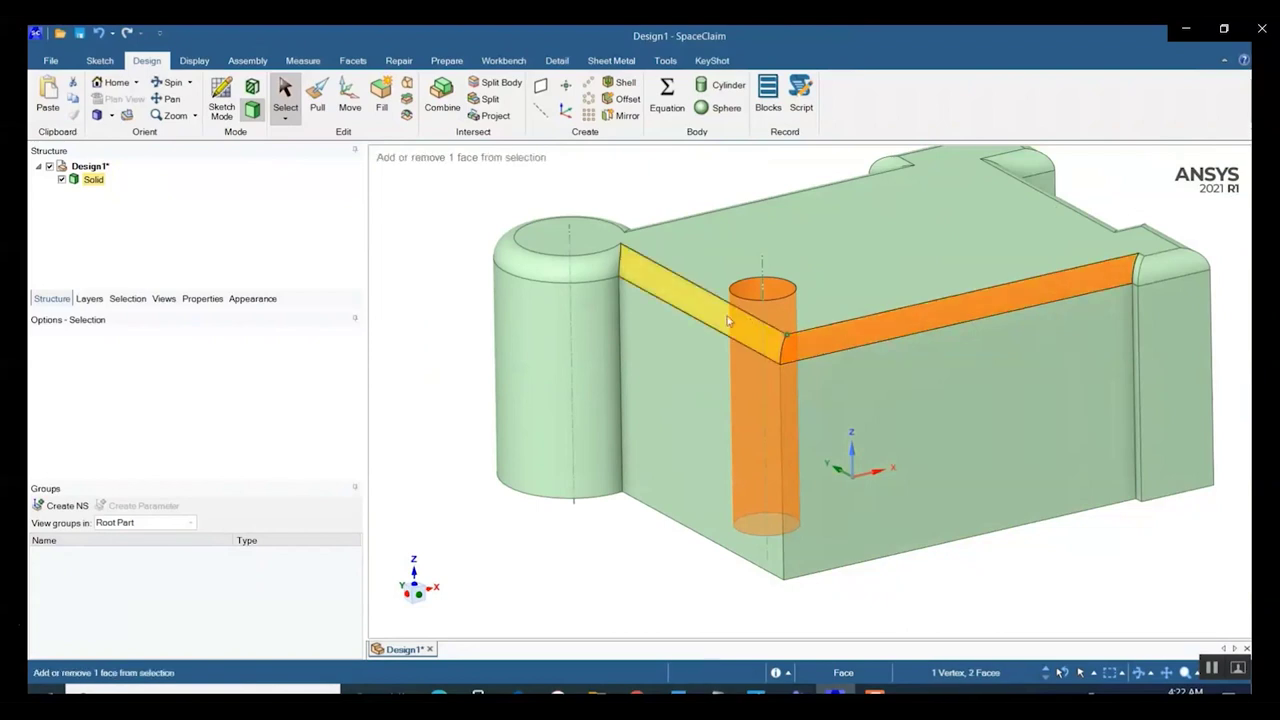
left_click(745, 322, "ctrl")
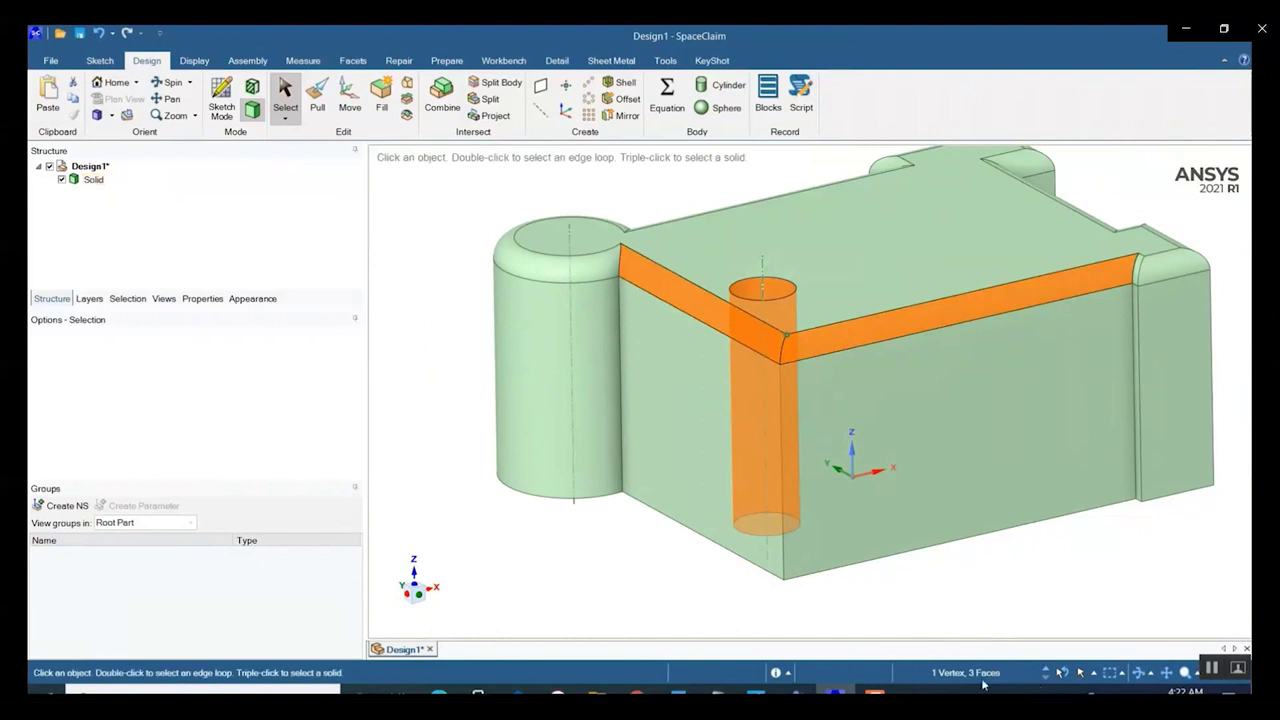
left_click(883, 601)
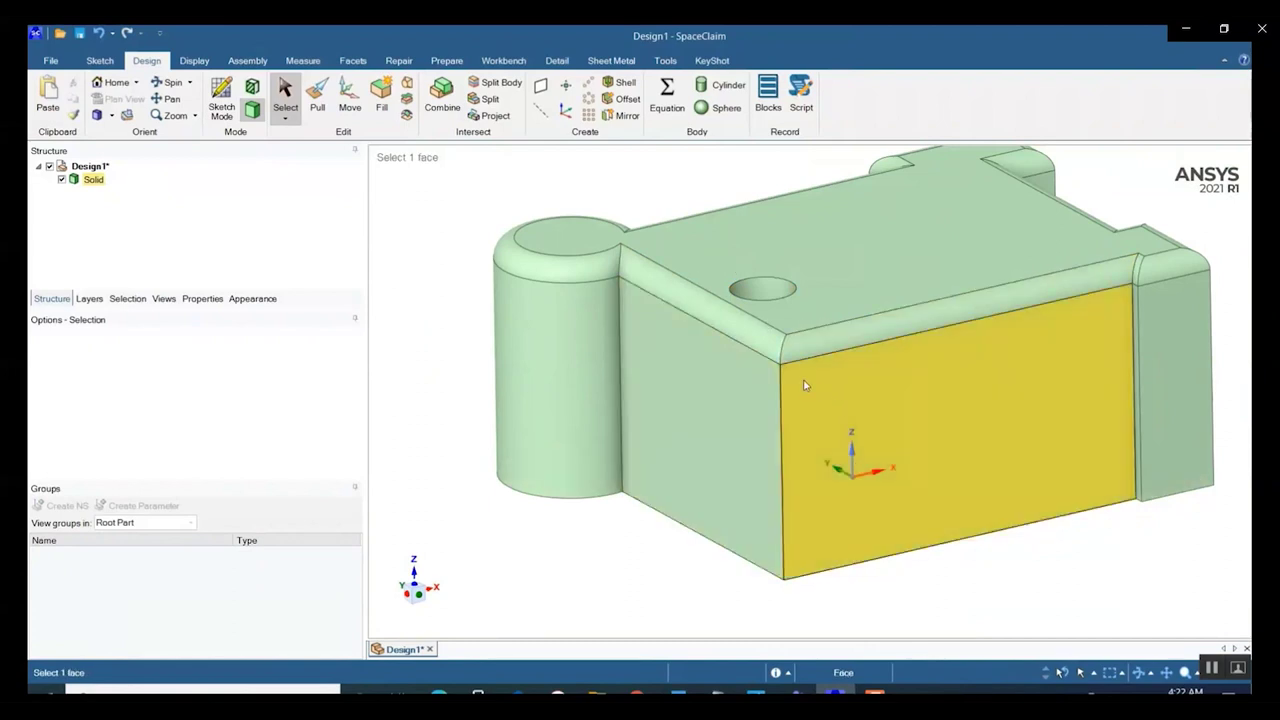
Cycle the highlight through the hidden faces and objects lying behind the solid's corner near the hole
scroll(798, 372, "down", 2)
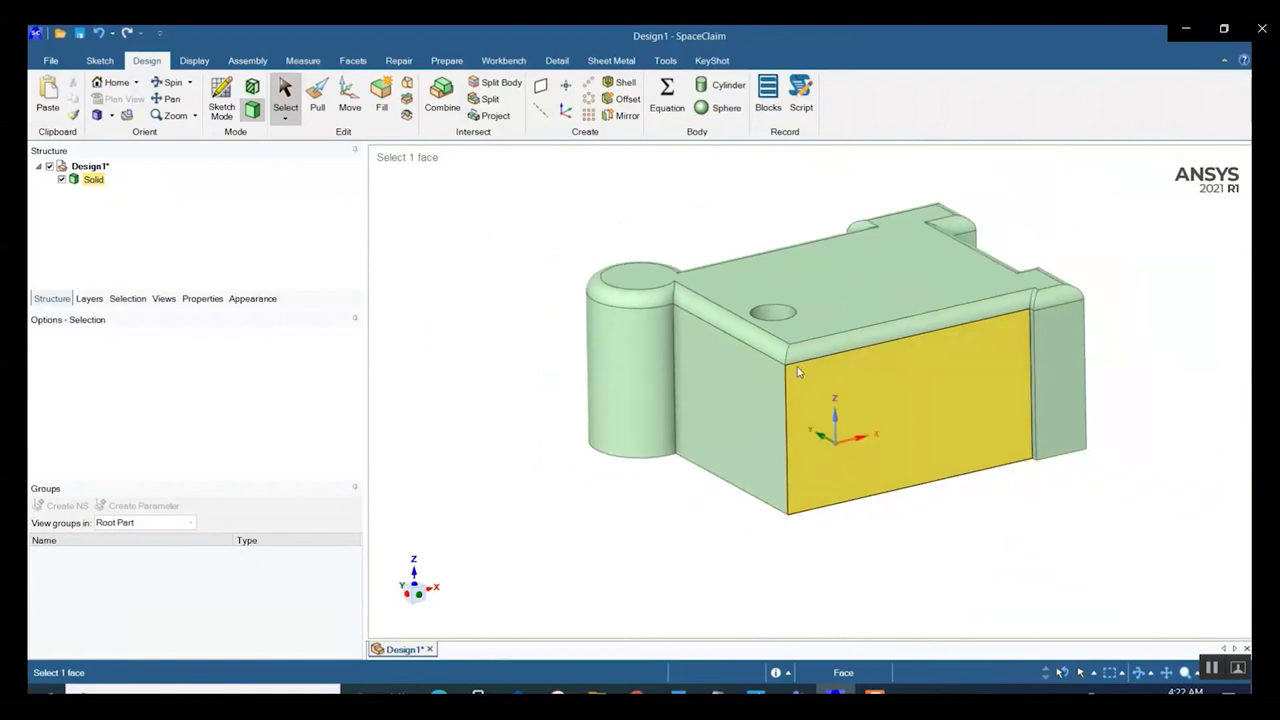
scroll(798, 372, "down", 1, "ctrl")
scroll(798, 372, "down", 3, "ctrl")
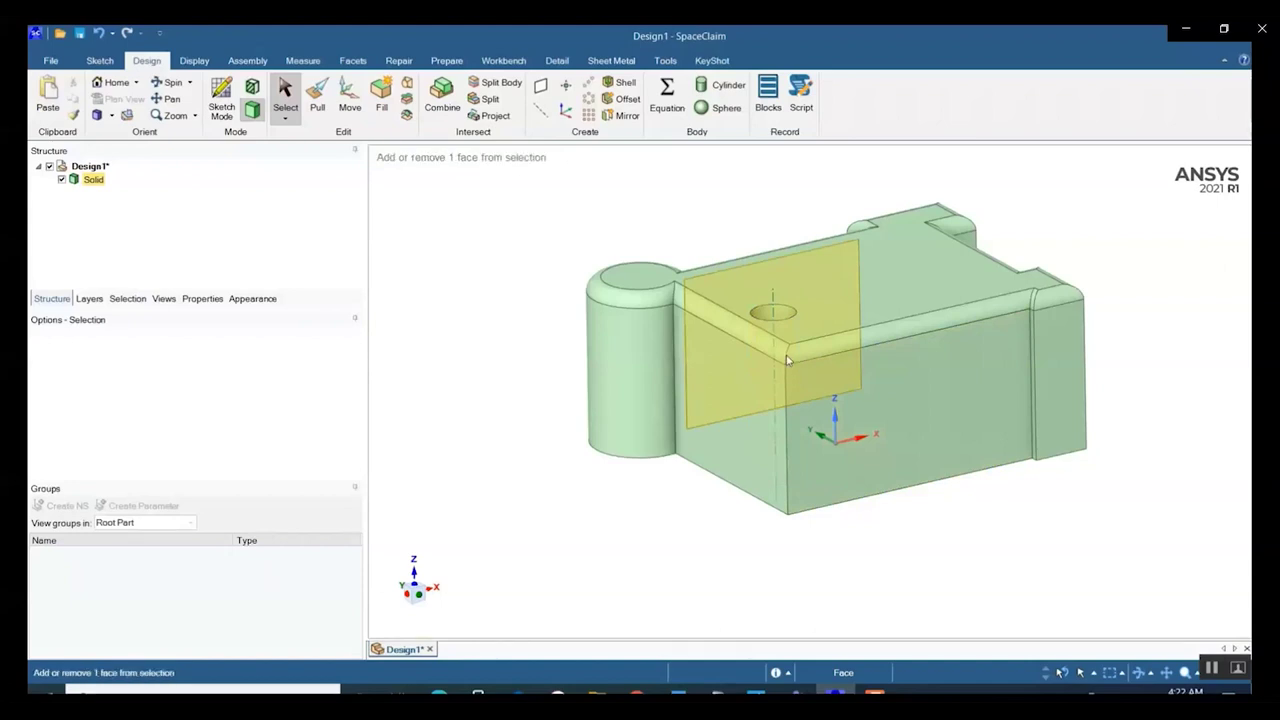
scroll(787, 360, "down", 1, "ctrl")
scroll(787, 360, "down", 2, "ctrl")
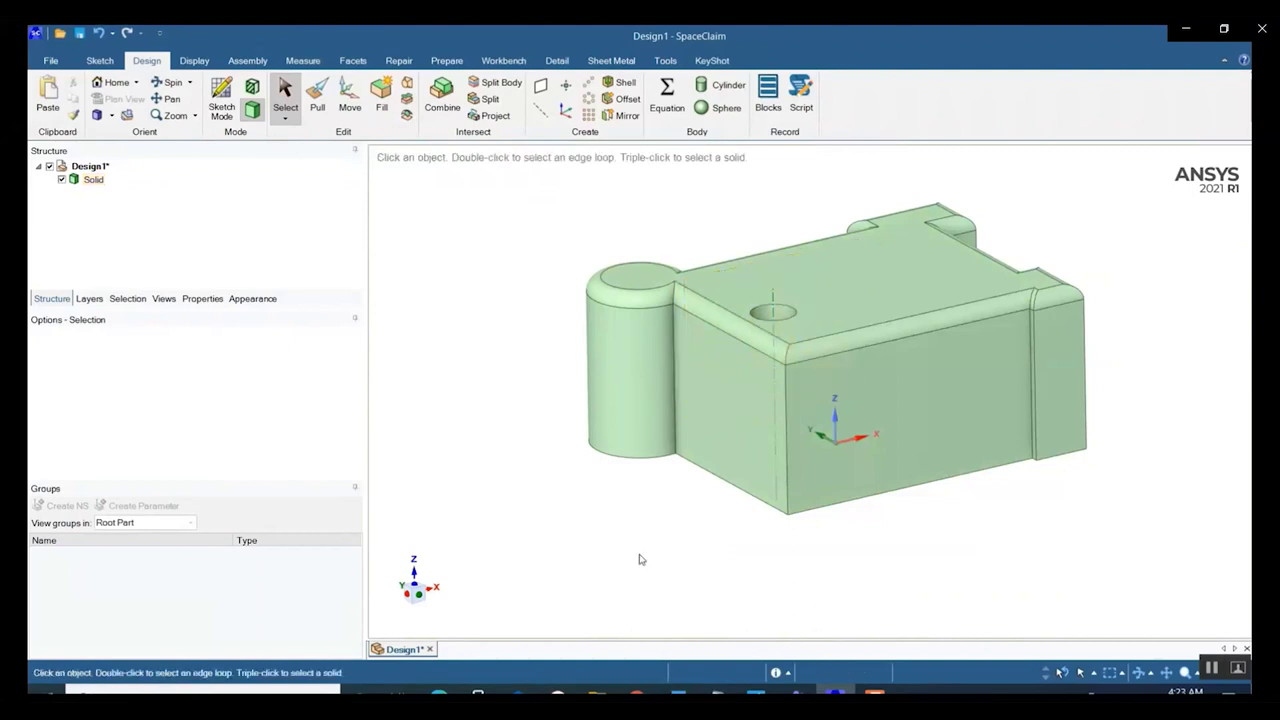
Select the lower edge of the rounding above the end face and cycle through its edge loops to the one around the entire body
scroll(711, 470, "up", 2)
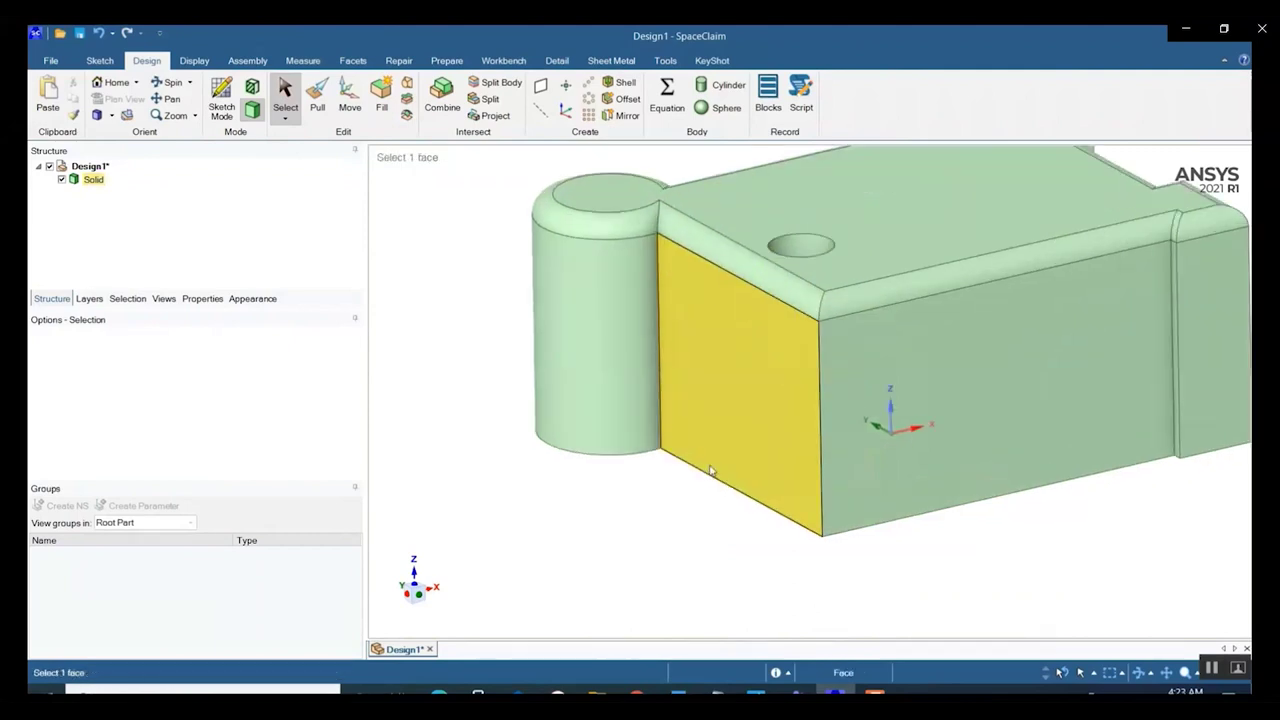
scroll(711, 470, "up", 1)
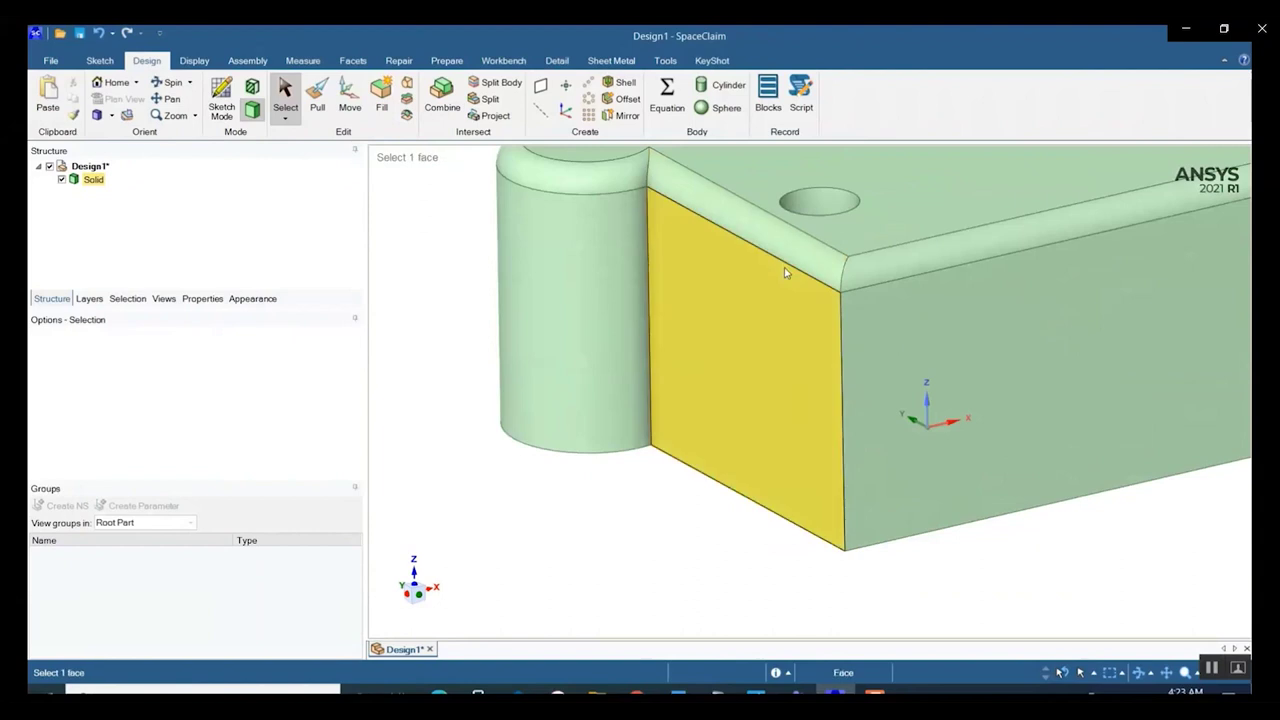
left_click(789, 266)
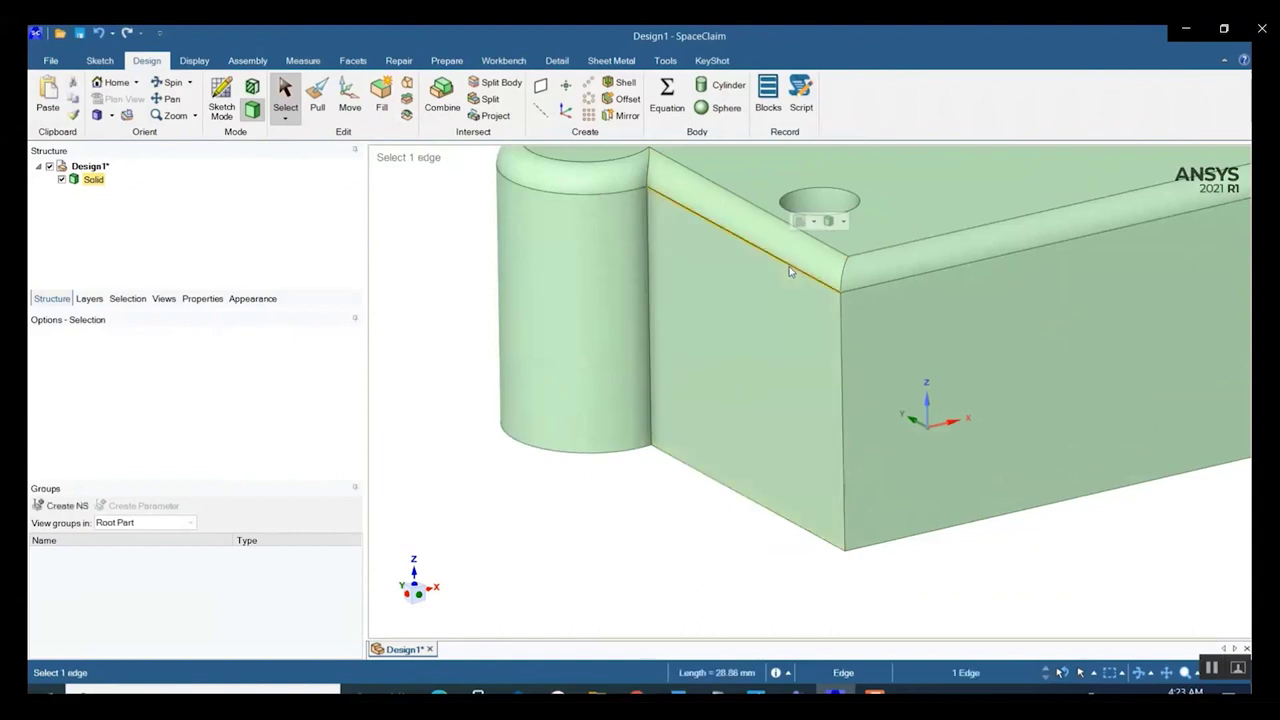
double_click(789, 266)
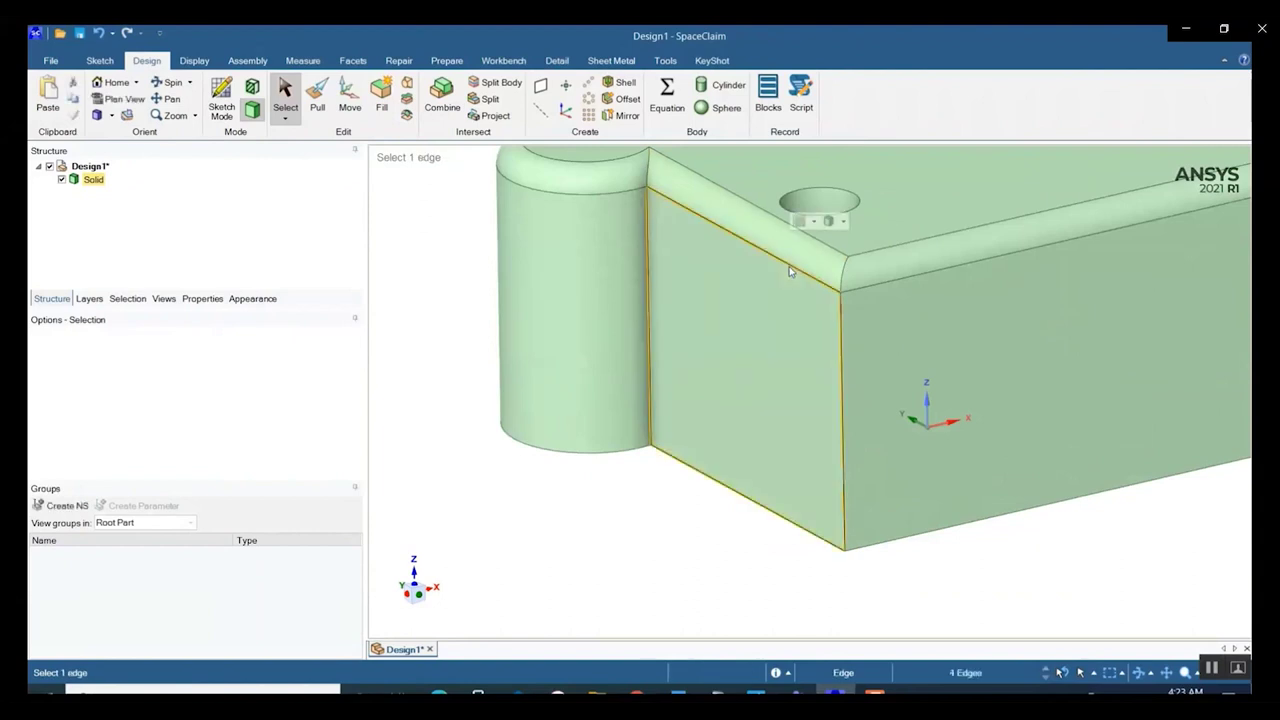
double_click(789, 266)
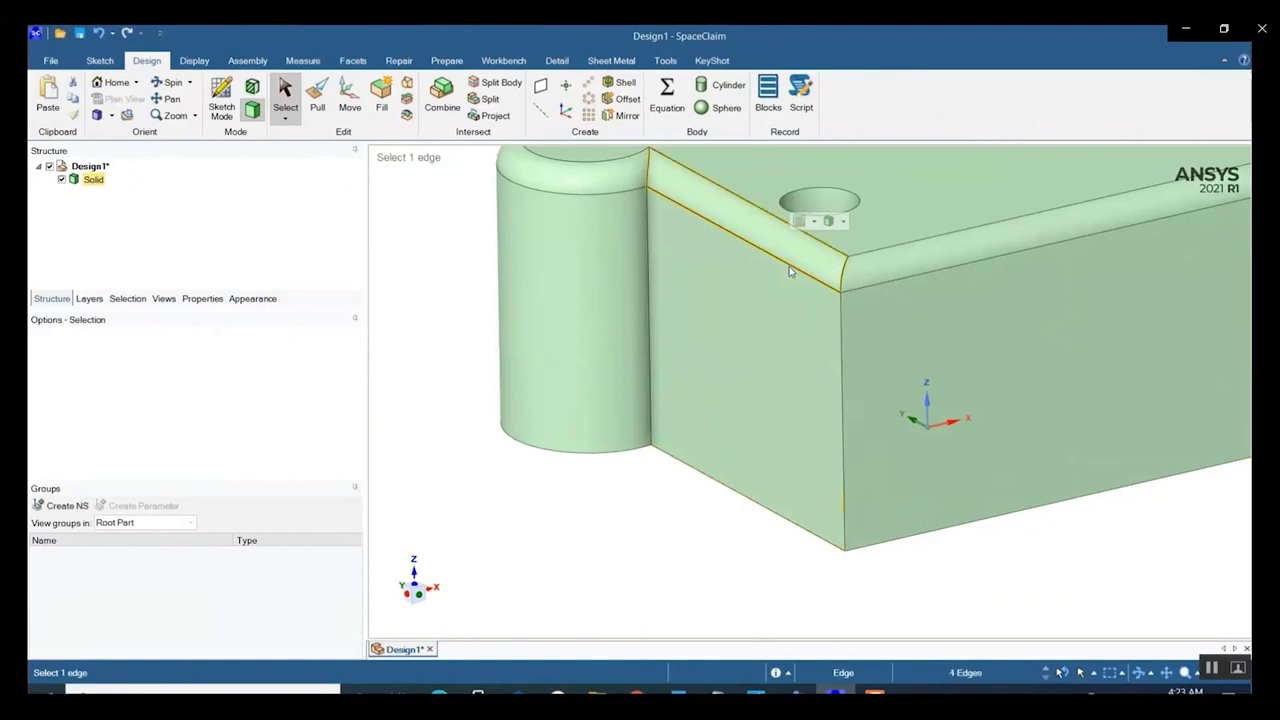
double_click(789, 266)
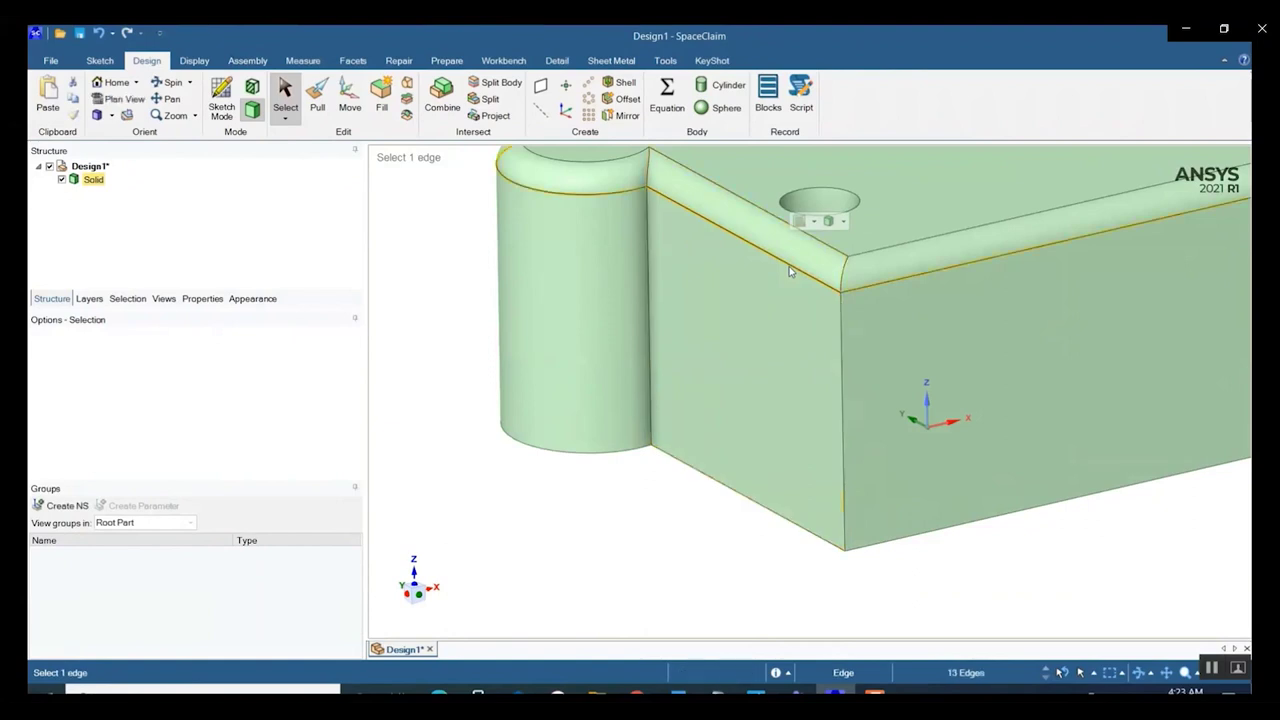
scroll(746, 398, "down", 3)
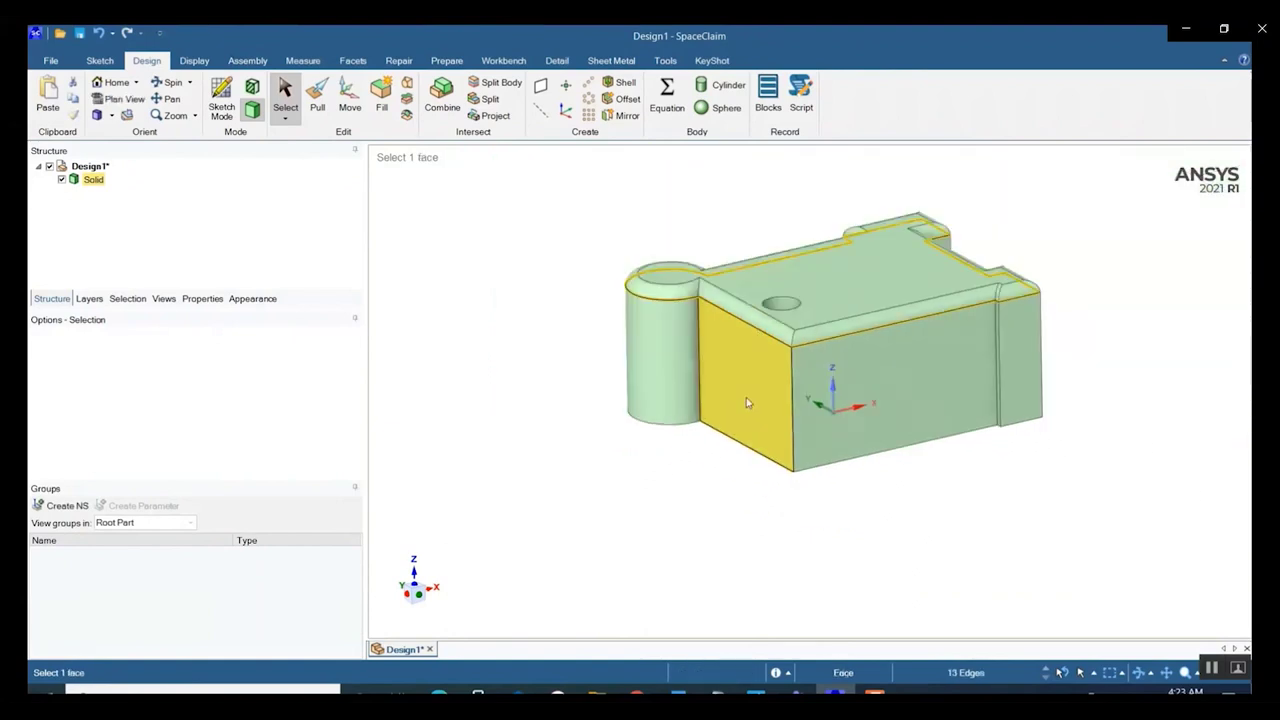
Select the entire solid, switch to only the rounded face above the end face, and reselect the entire solid
scroll(746, 400, "up", 2)
scroll(746, 402, "up", 2)
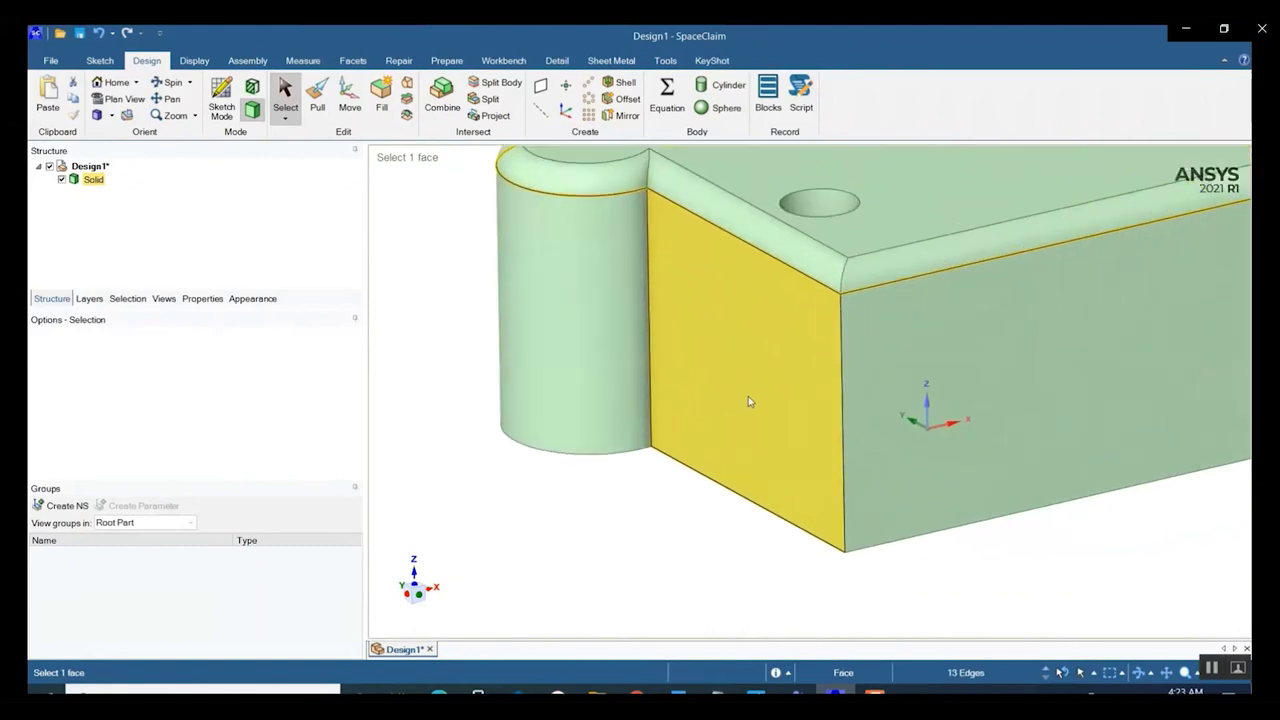
triple_click(748, 397)
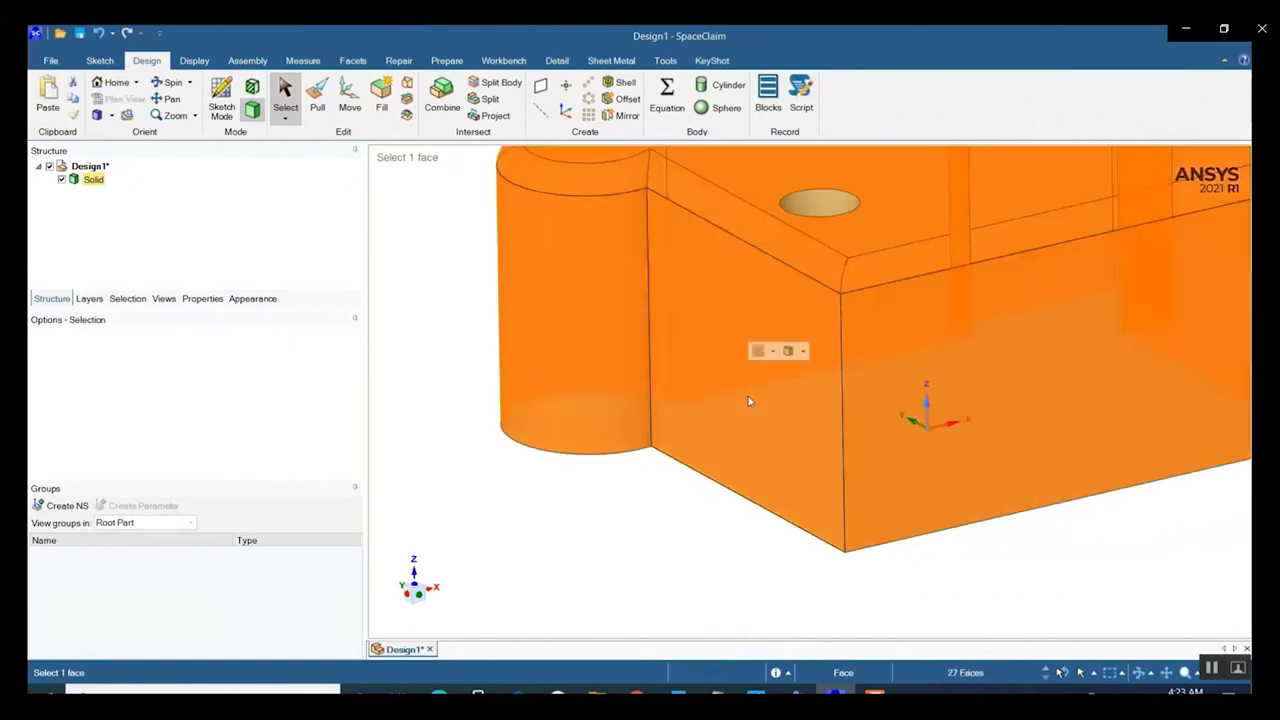
scroll(748, 396, "down", 3)
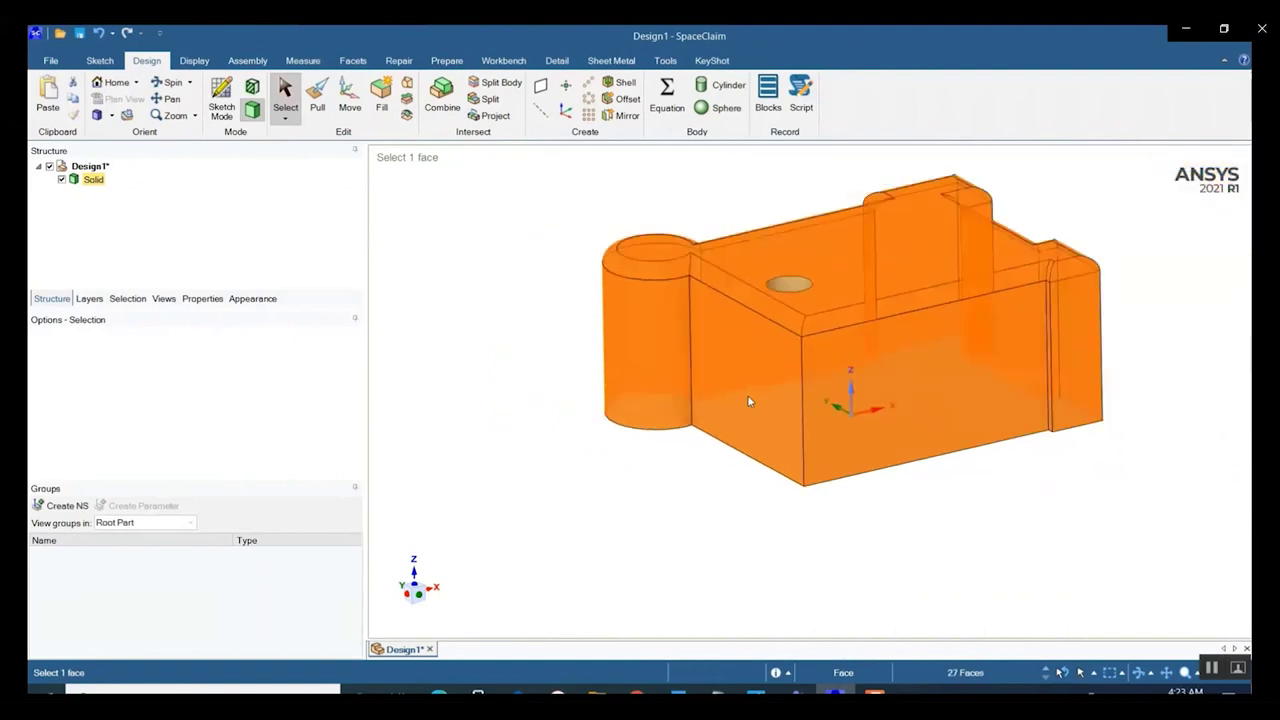
left_click(773, 318)
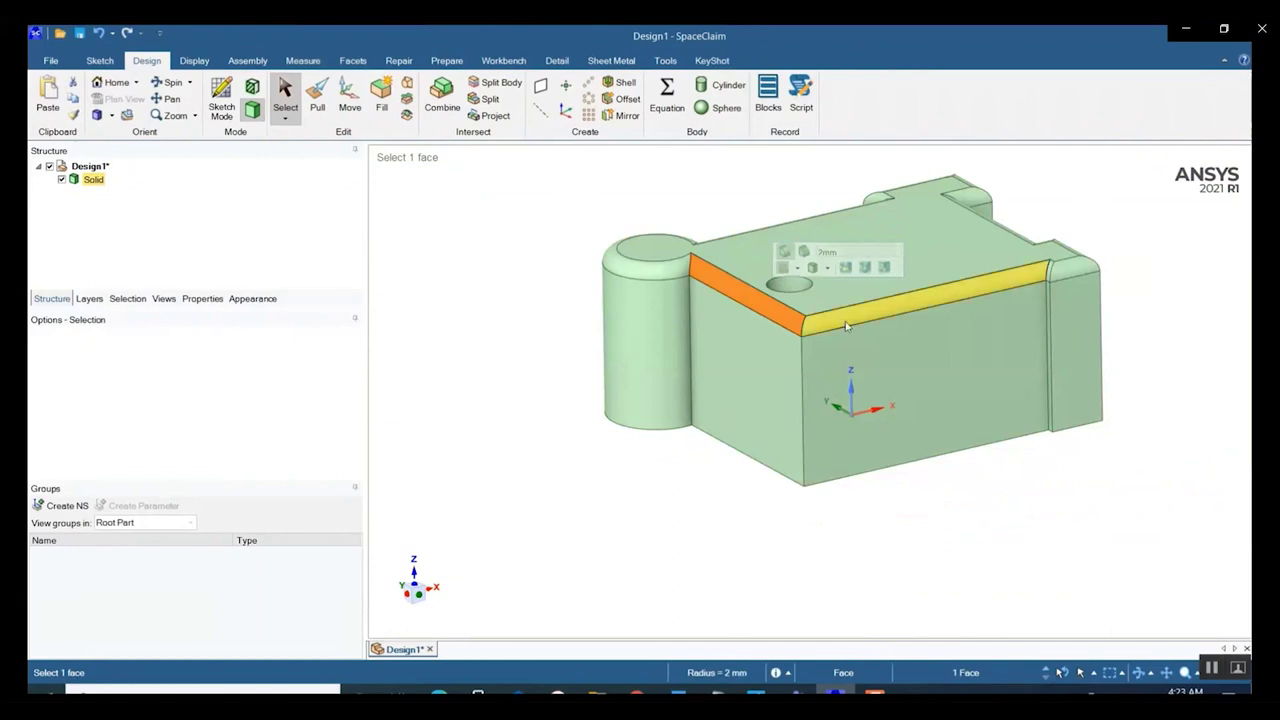
triple_click(1077, 305)
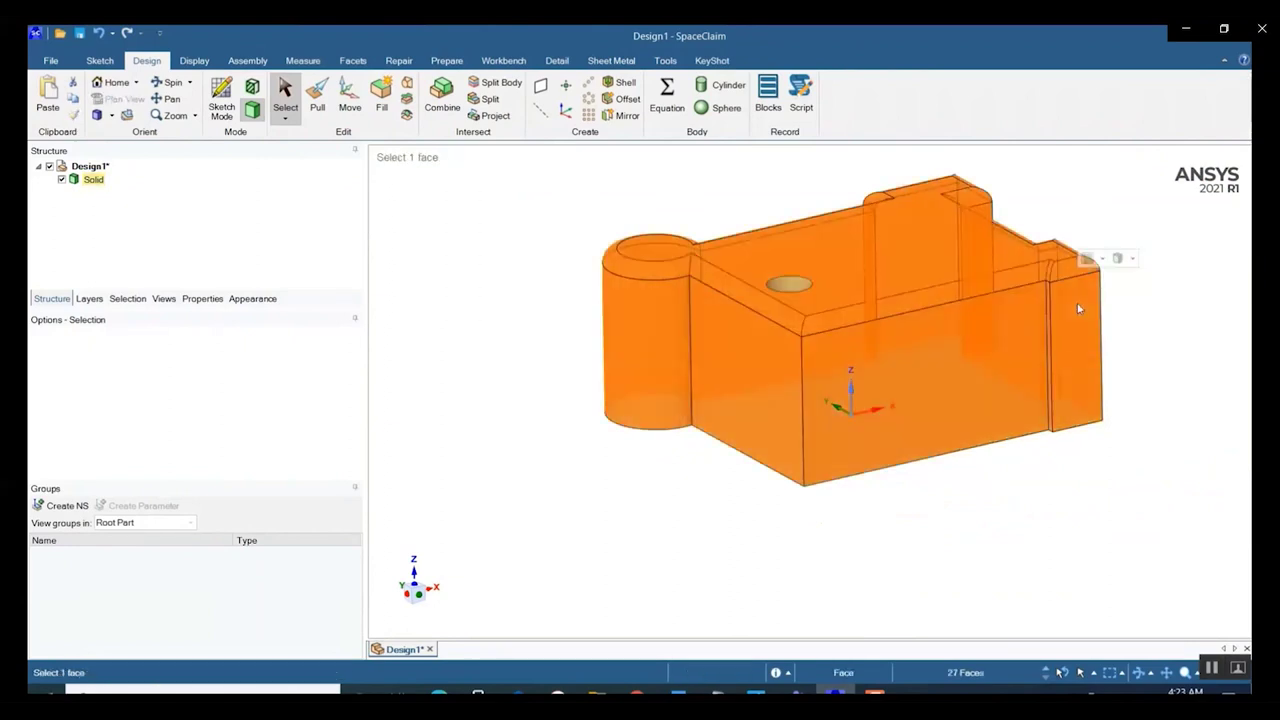
Clear the solid's selection and box-select the faces enclosed at its cylindrical boss end, including the hole and adjoining end face
left_click(1044, 501)
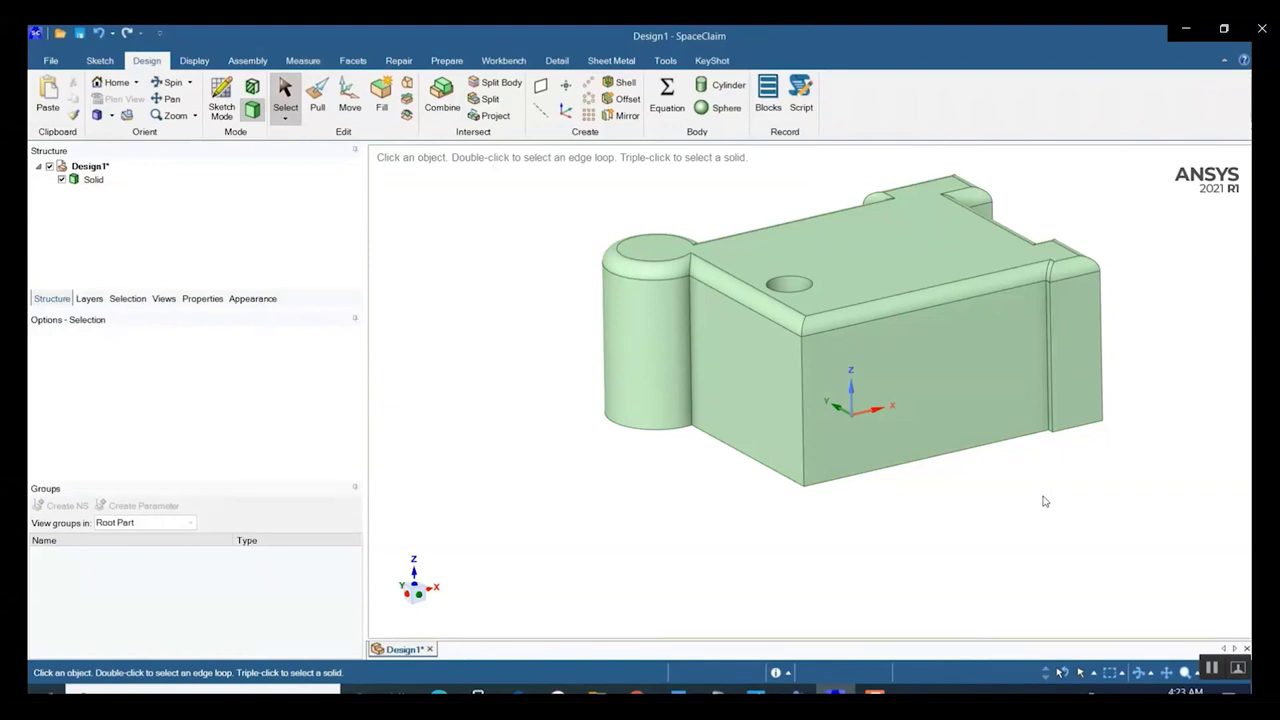
scroll(831, 600, "down", 3)
scroll(835, 595, "up", 2)
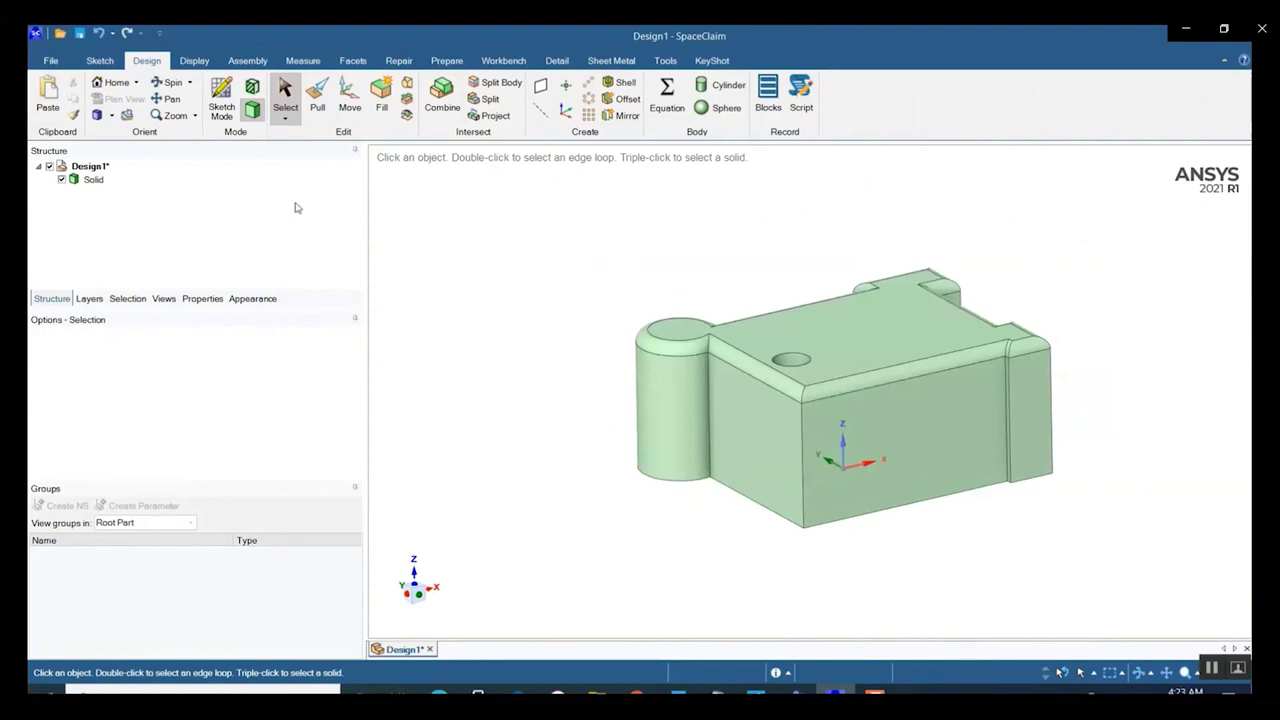
left_click(287, 122)
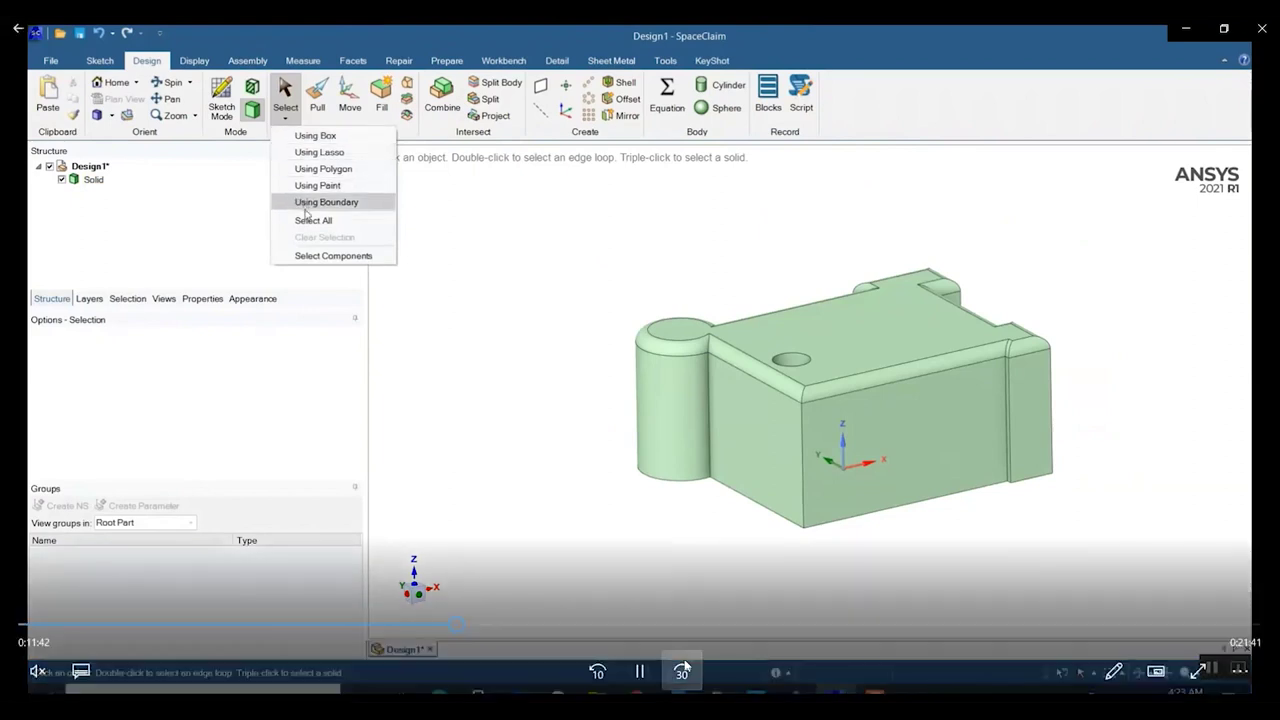
left_click(640, 686)
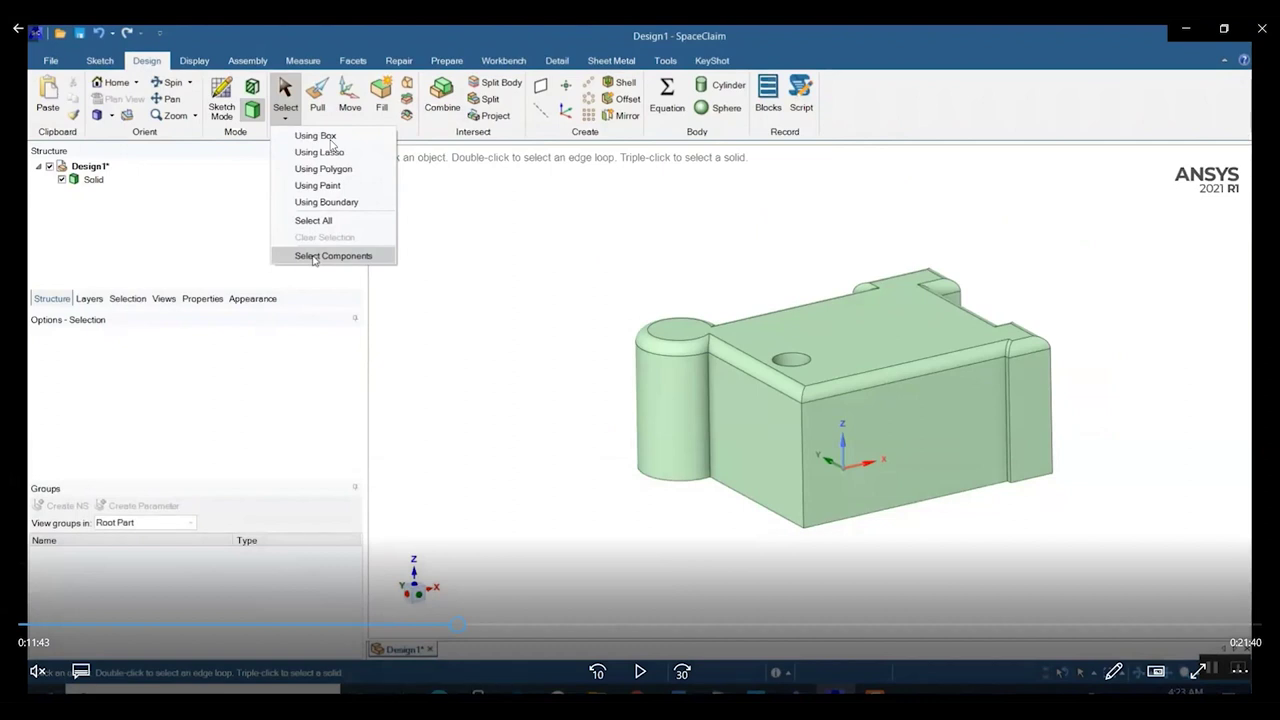
left_click(640, 671)
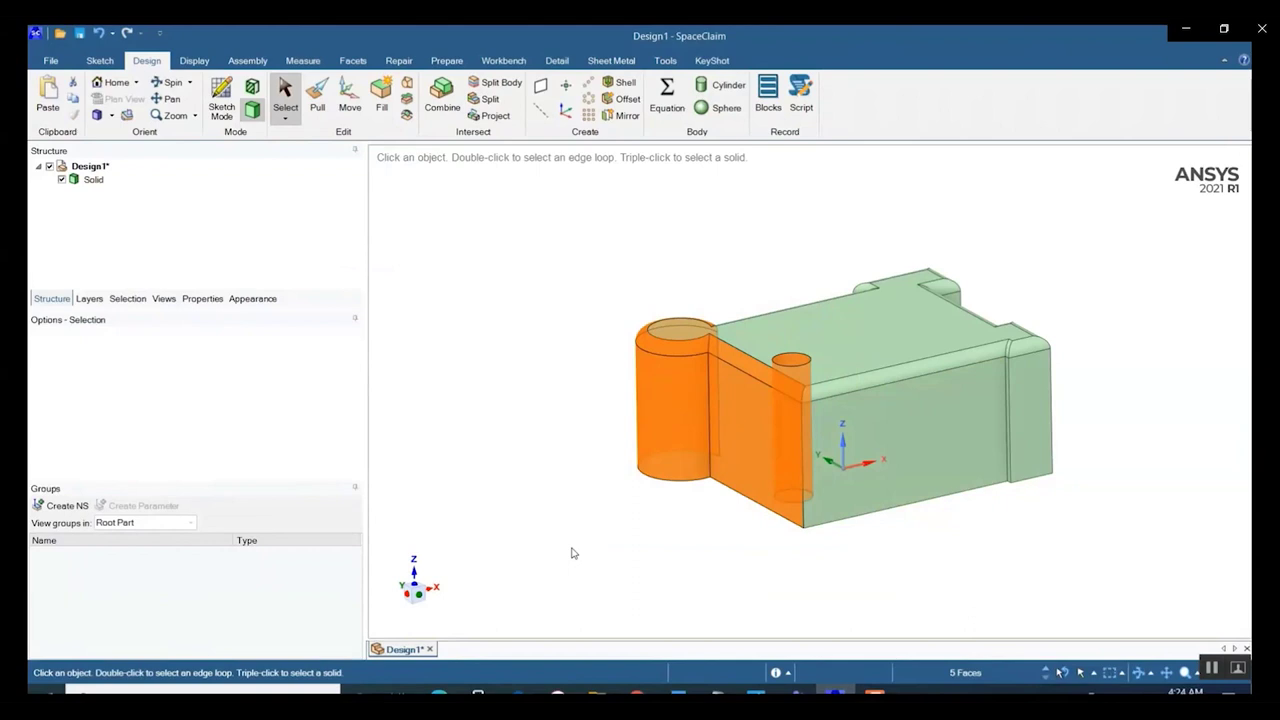
View the box-selected boss and hole faces from other angles and clear the selection
mouse_move(695, 552)
middle_mouse_down()
mouse_move(640, 486)
mouse_move(617, 564)
mouse_move(560, 489)
middle_mouse_up()
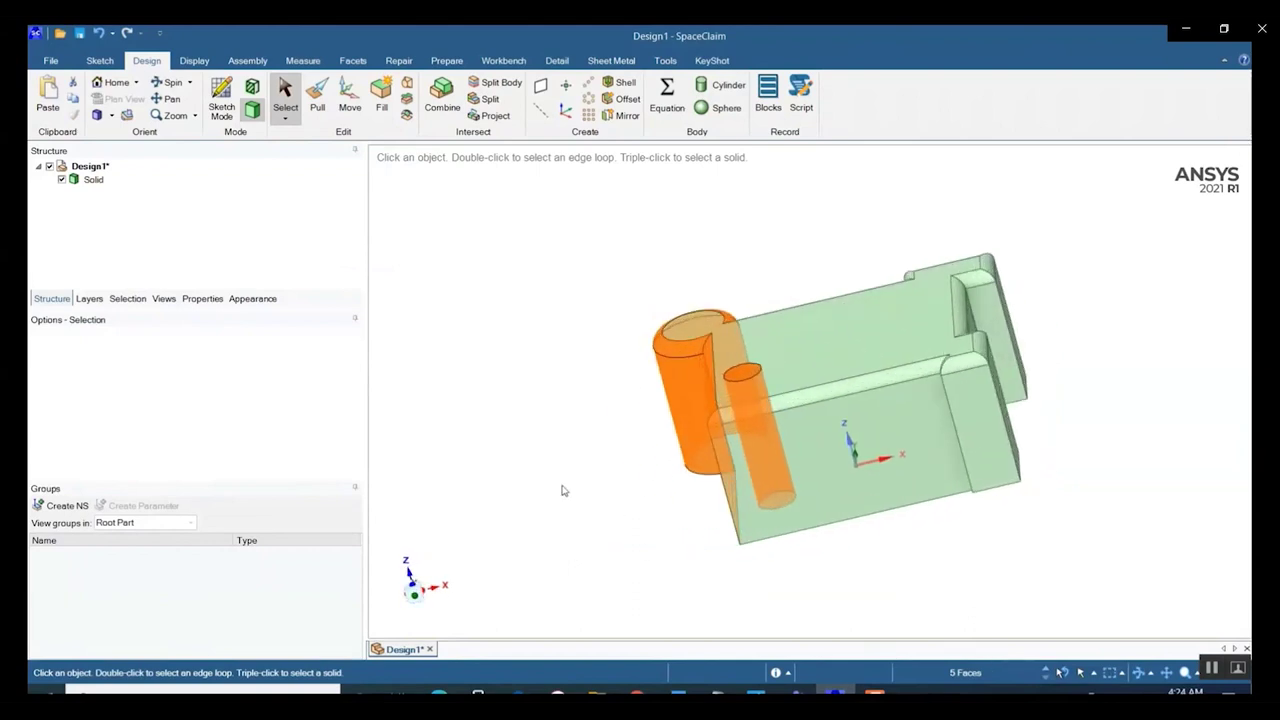
left_click(566, 474)
middle_click_drag(574, 429, 596, 343)
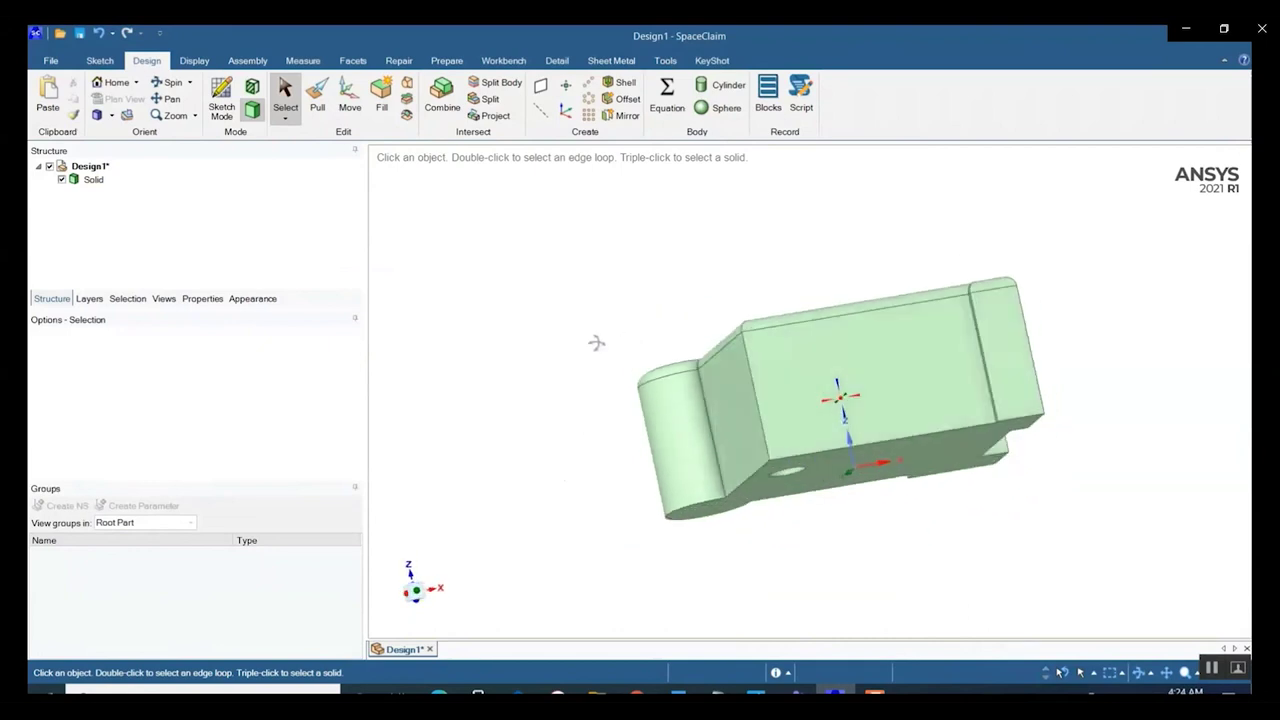
middle_click_drag(591, 469, 800, 320)
left_click(820, 545)
left_click(825, 597)
Select every face touched by a selection box over the boss end of the solid, and clear the selection
left_click_drag(823, 591, 594, 342)
middle_click_drag(641, 251, 620, 225)
middle_click_drag(1085, 475, 867, 359)
middle_click_drag(863, 448, 913, 569)
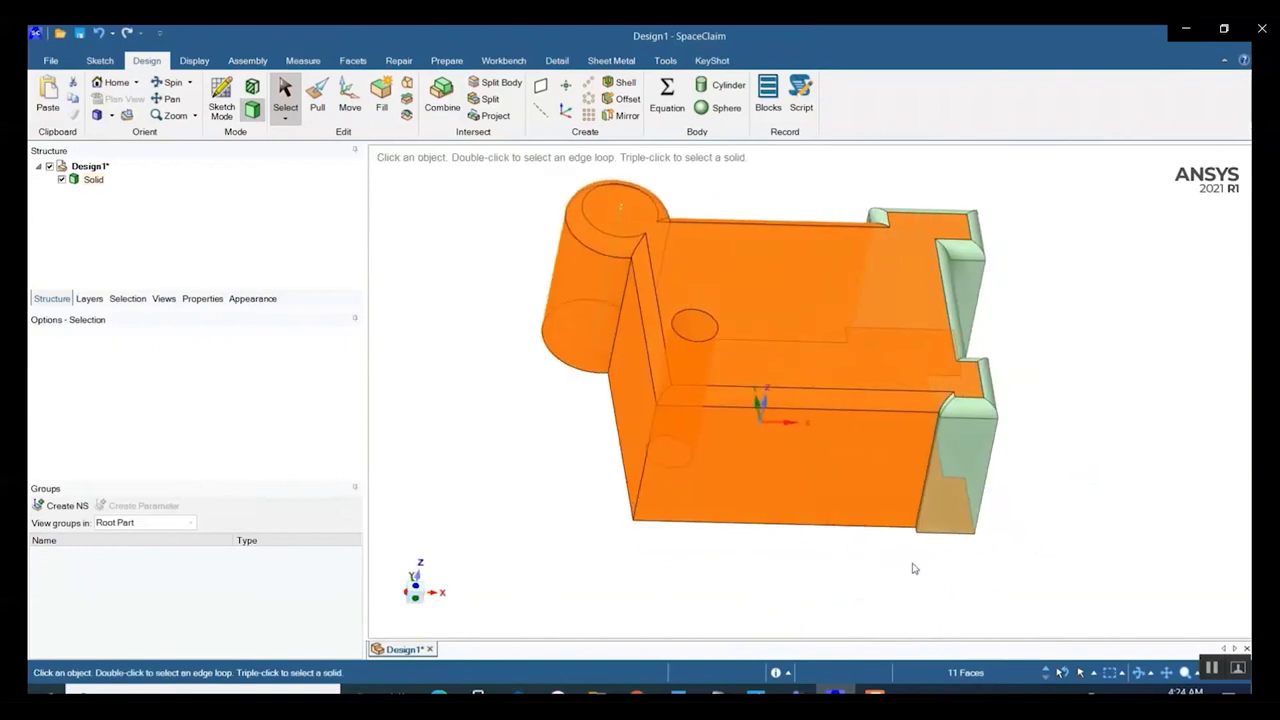
left_click(560, 518)
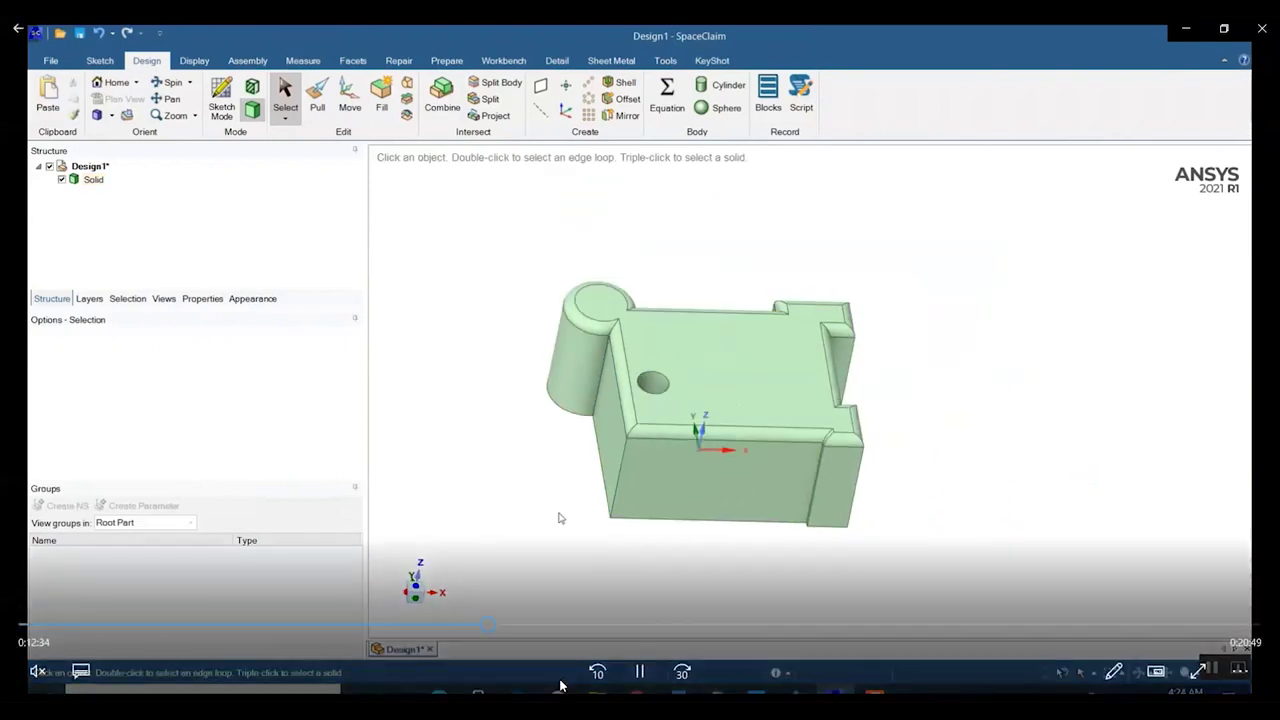
Examine the selection filter and the Automatic, Visible and Through box selection options
left_click(640, 680)
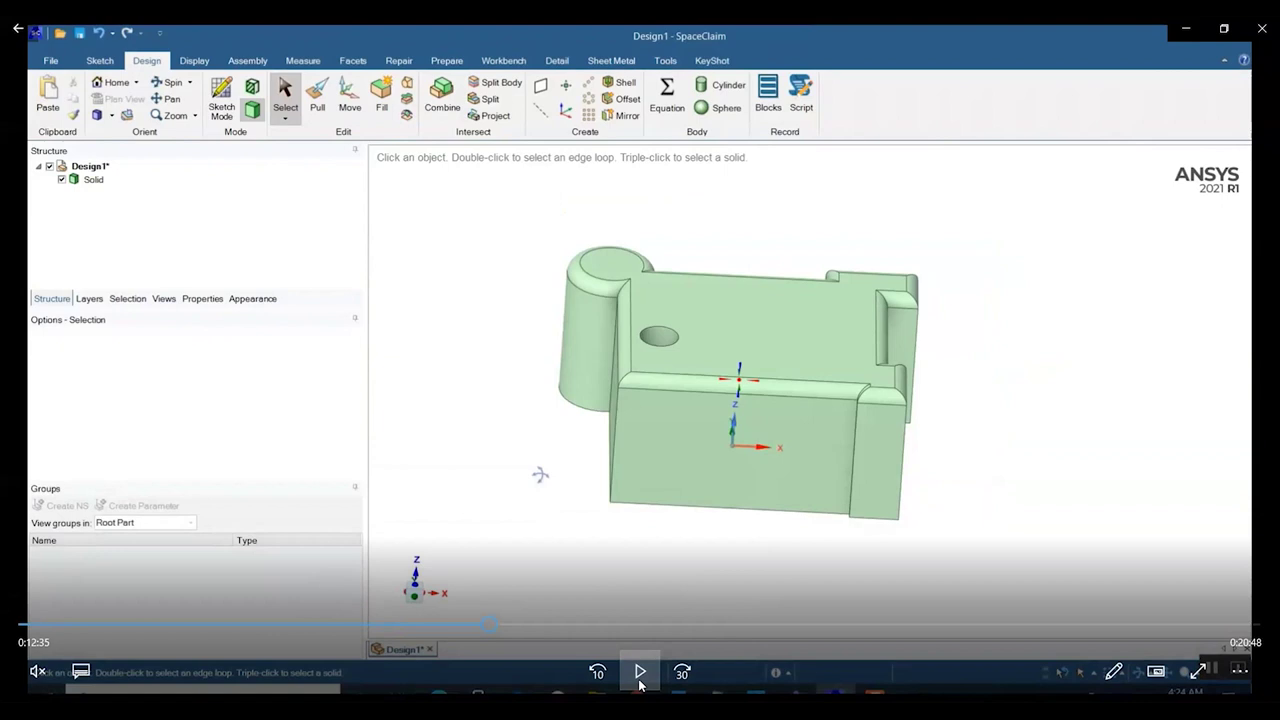
left_click(641, 683)
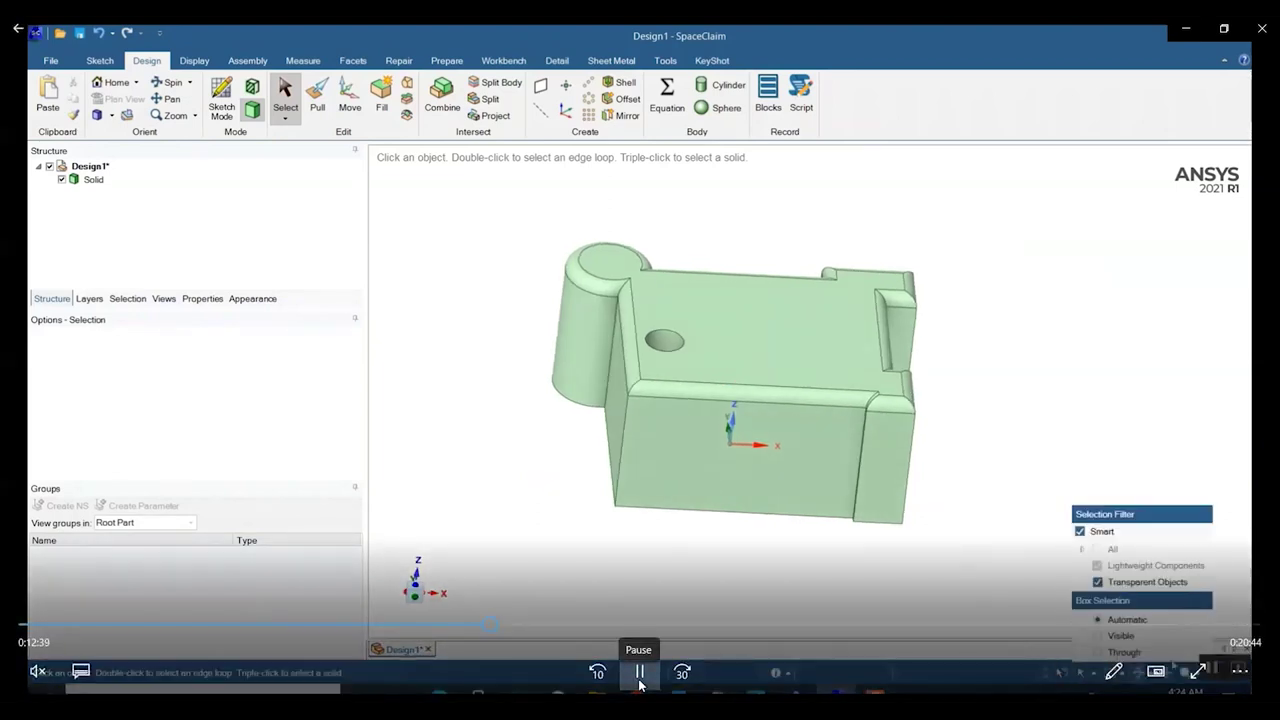
left_click(641, 683)
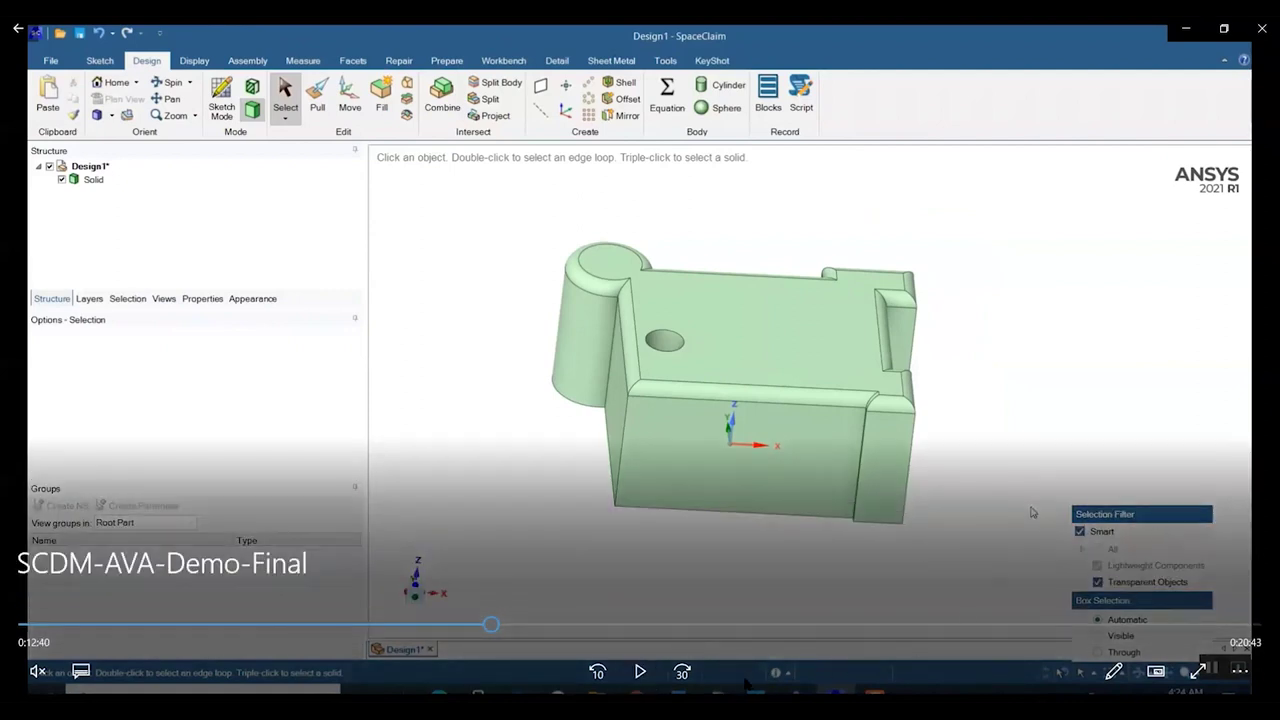
Sketch a circle about 4.5 mm in diameter on the solid's top face, between the boss and the origin
left_click(640, 672)
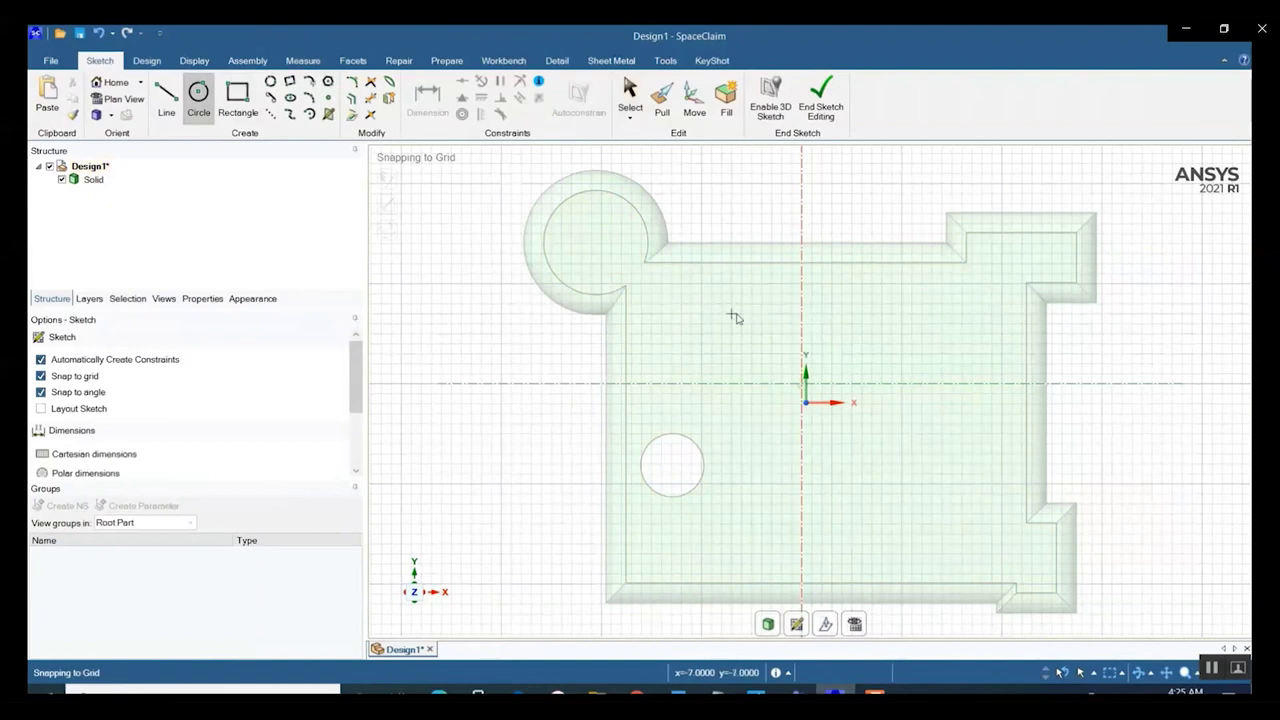
left_click(741, 344)
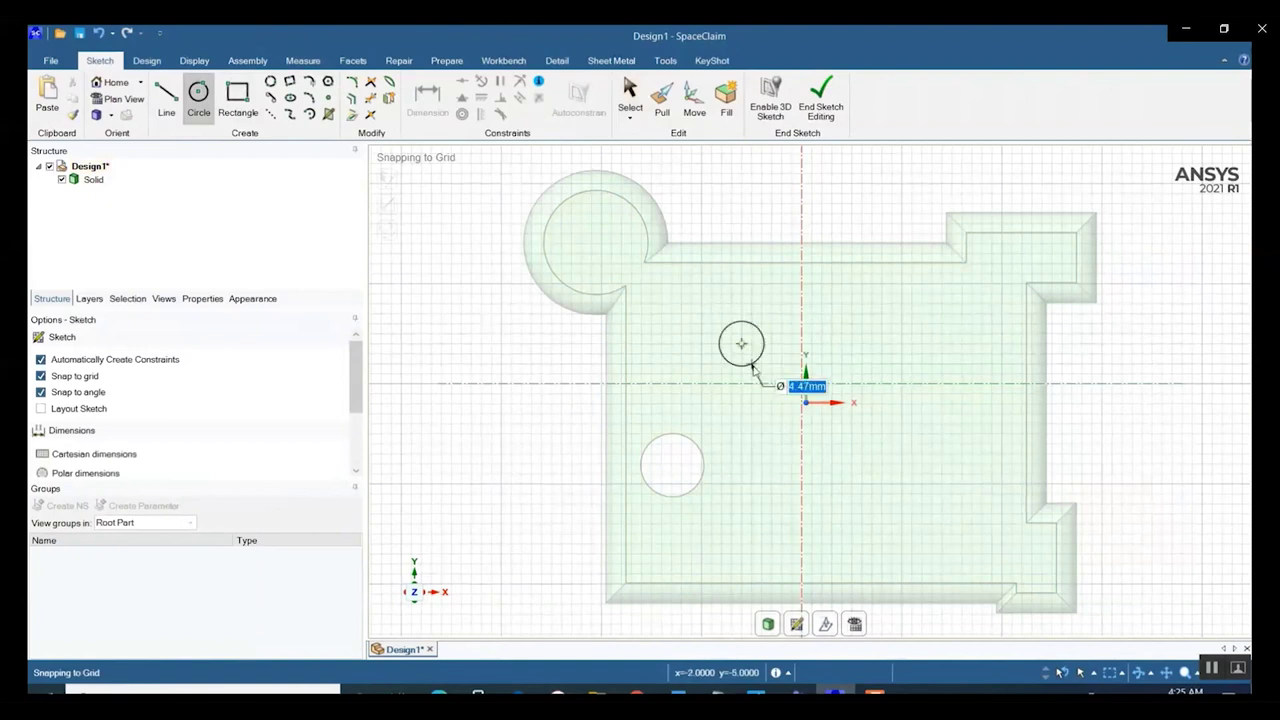
left_click(755, 370)
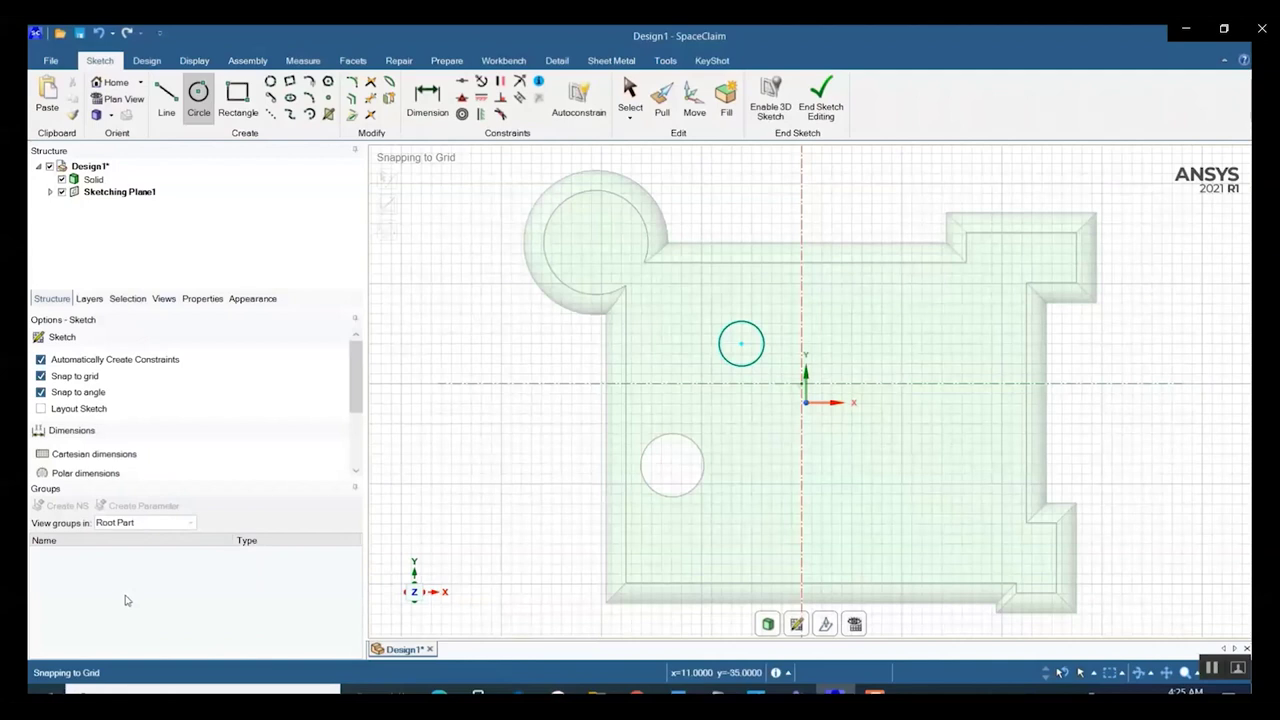
key("space")
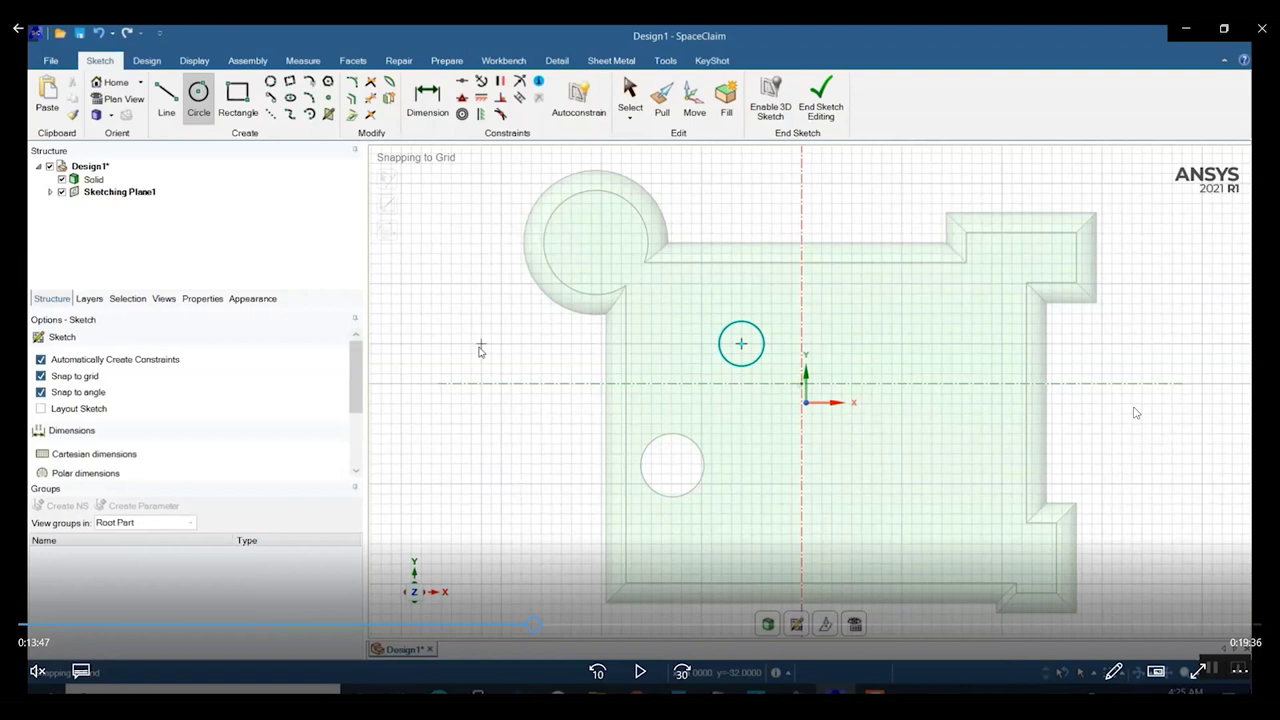
left_click(640, 671)
mouse_move(1187, 418)
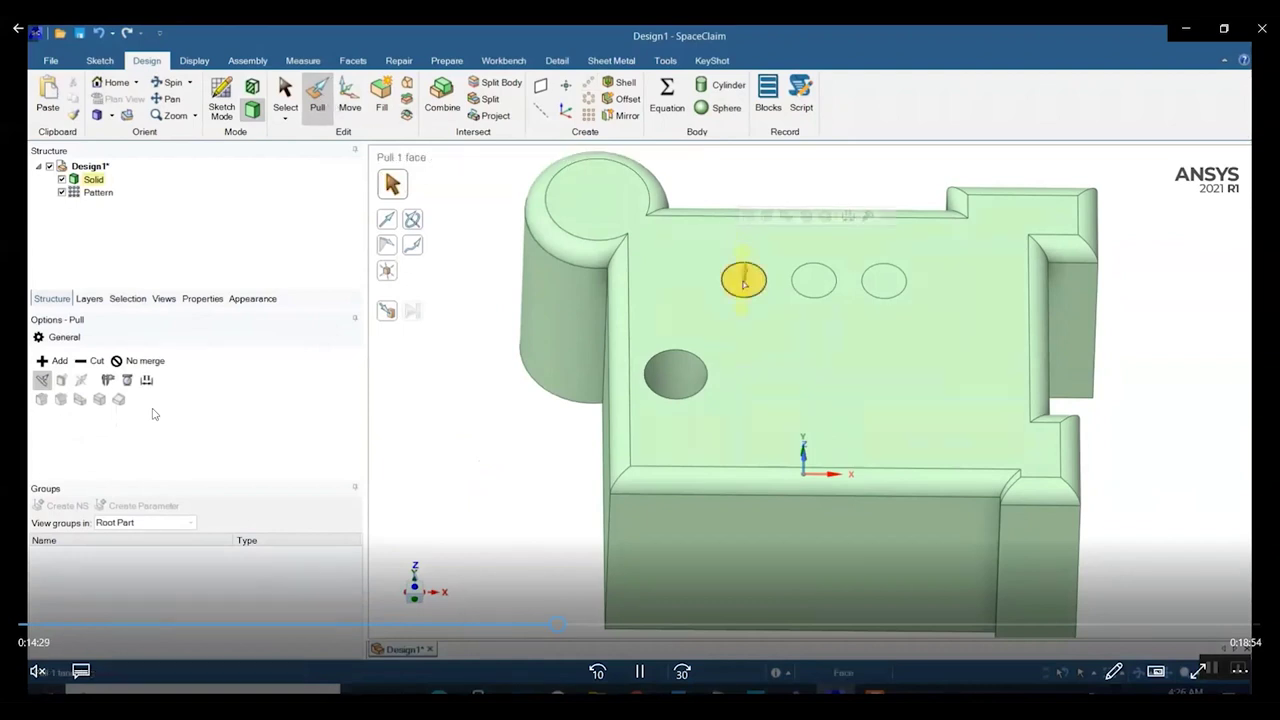
Select the three patterned circular faces by same area and pull them down through the solid to cut holes
left_click(641, 674)
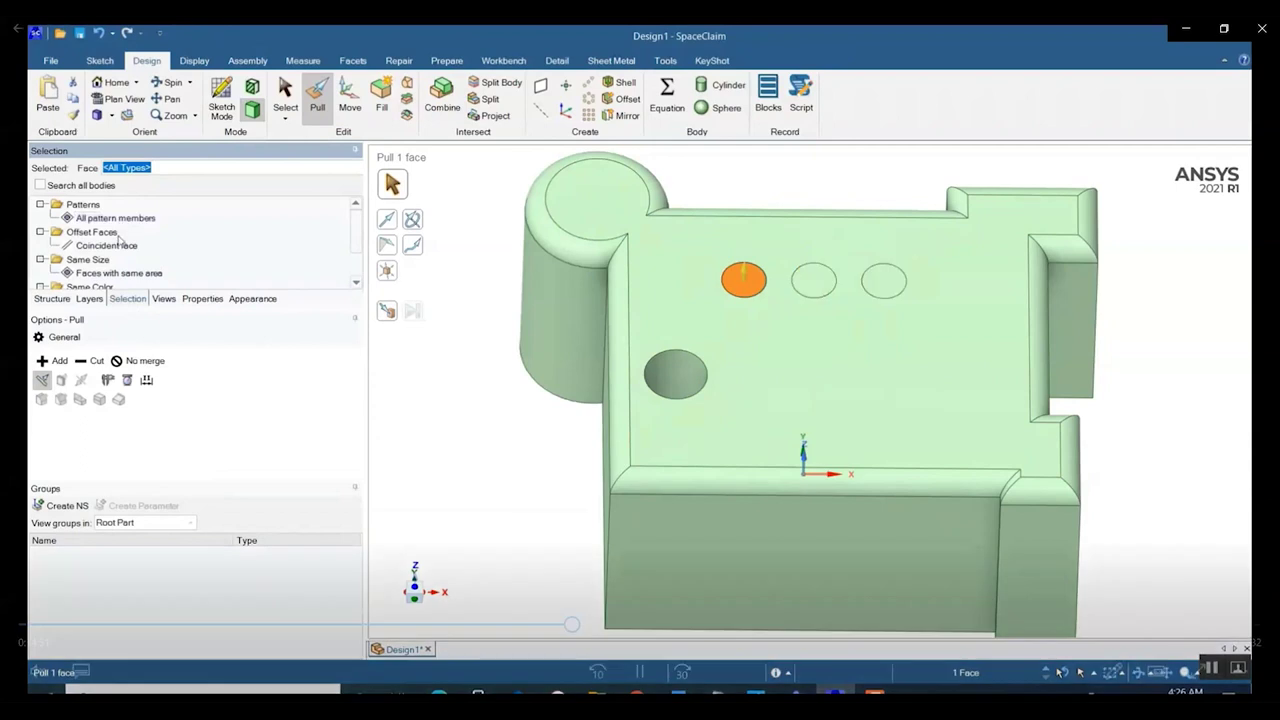
key("space")
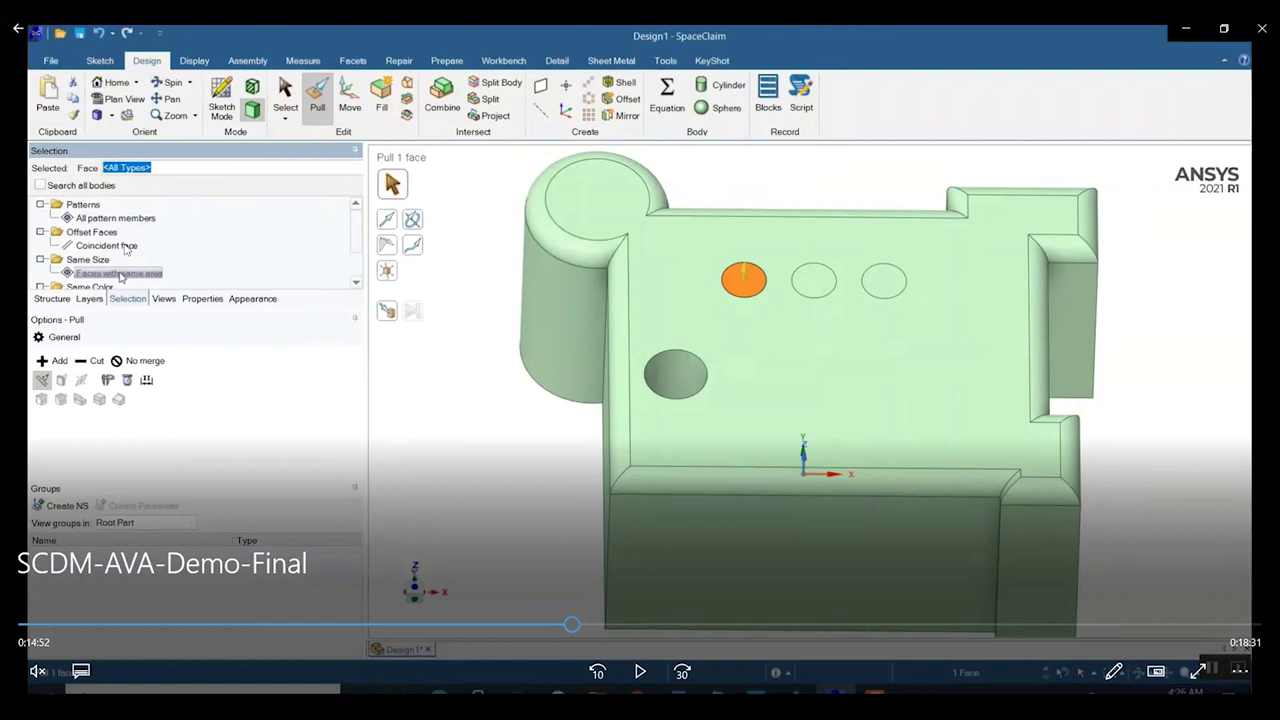
left_click(640, 671)
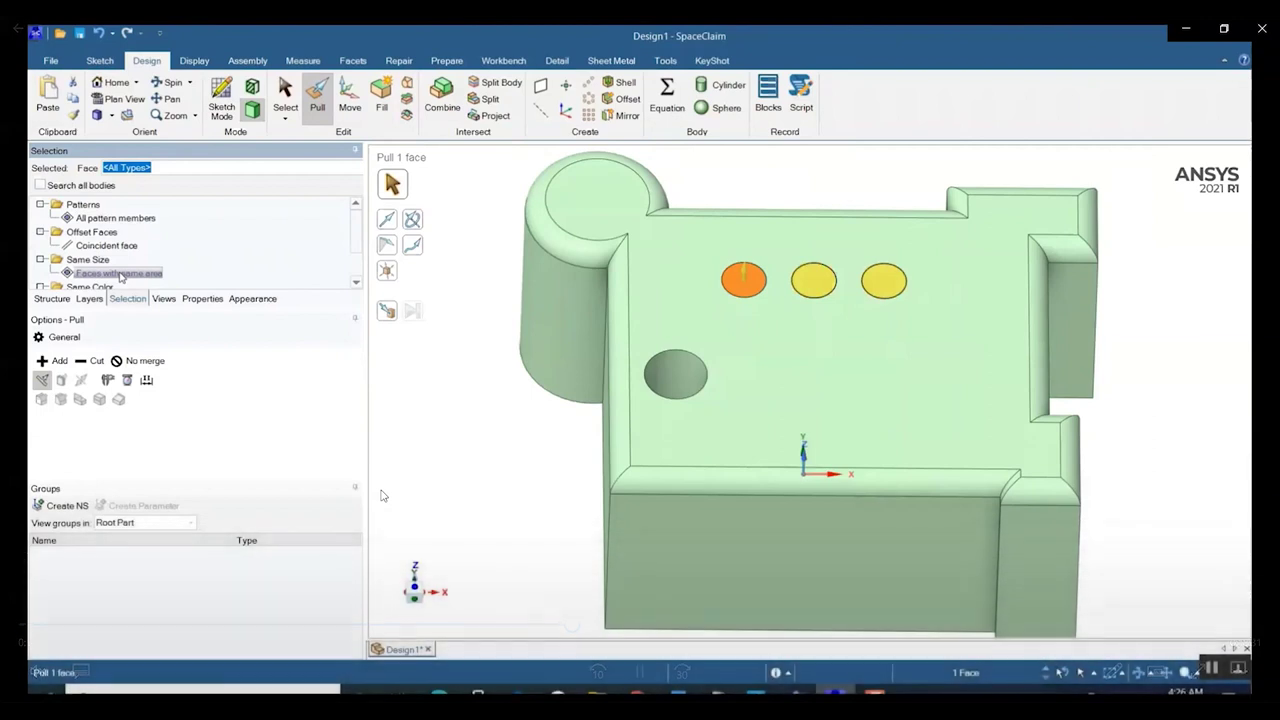
mouse_move(381, 495)
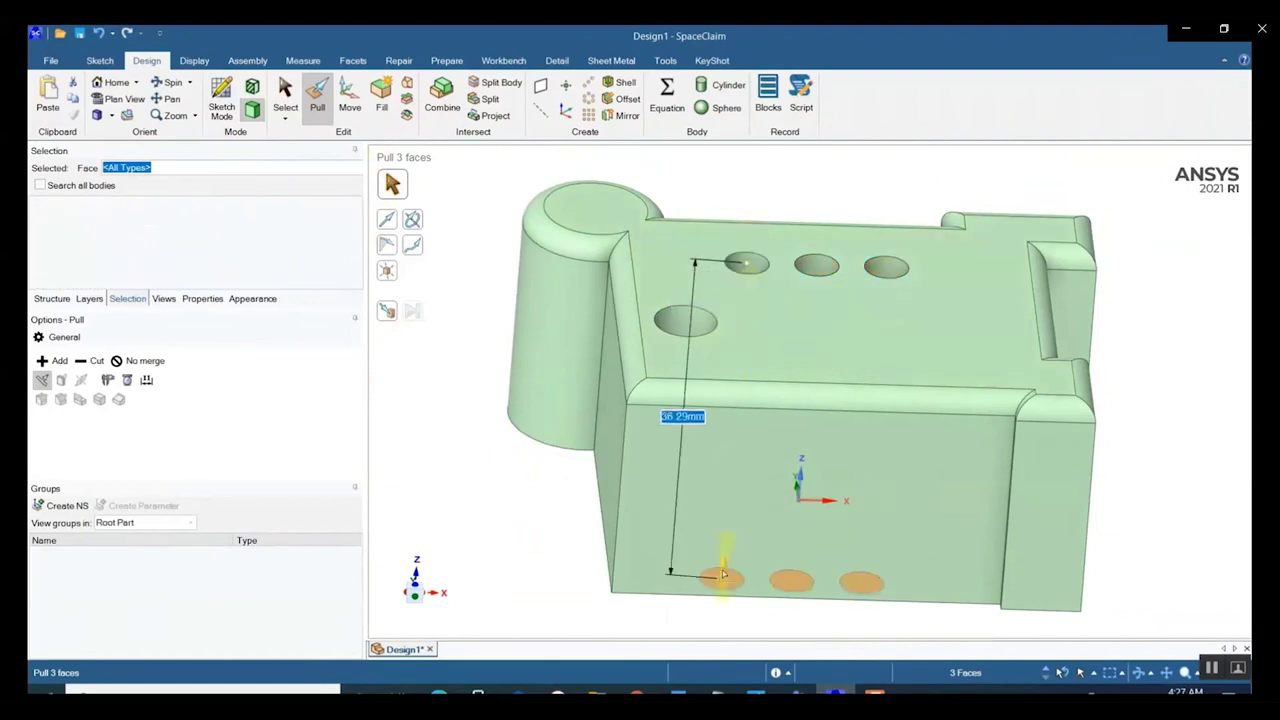
Examine the three new holes from above and from the side, and check the solid in the model structure
mouse_move(501, 480)
middle_mouse_down()
mouse_move(498, 601)
mouse_move(474, 597)
mouse_move(517, 440)
mouse_move(491, 606)
middle_mouse_up()
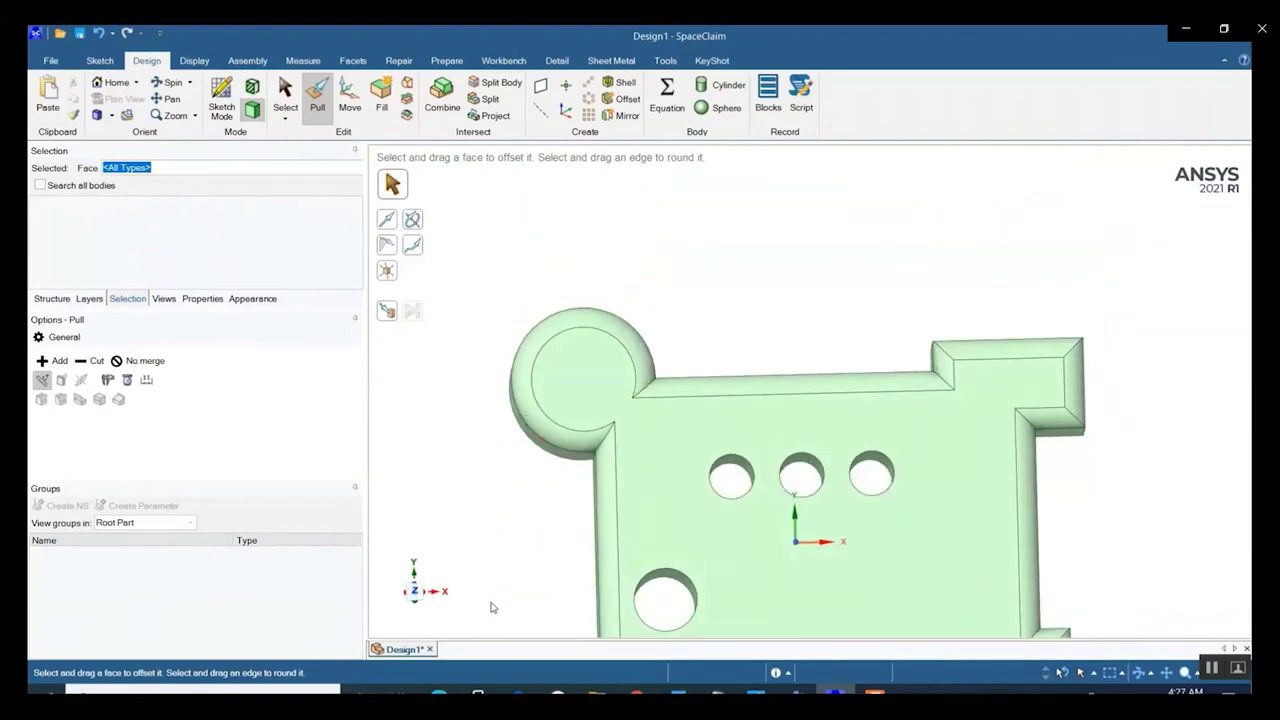
left_click(62, 301)
scroll(903, 312, "down", 3)
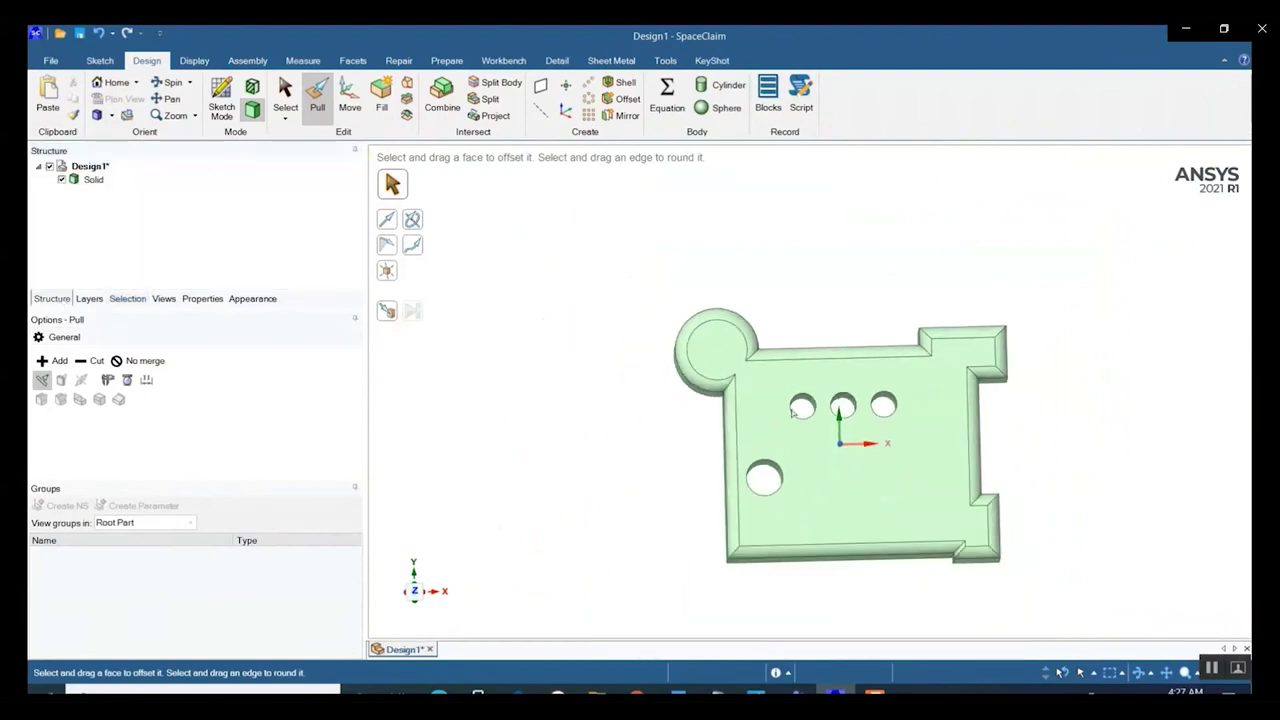
scroll(672, 397, "down", 2)
mouse_move(491, 431)
middle_mouse_down()
mouse_move(521, 382)
mouse_move(494, 429)
middle_mouse_up()
scroll(494, 432, "down", 2)
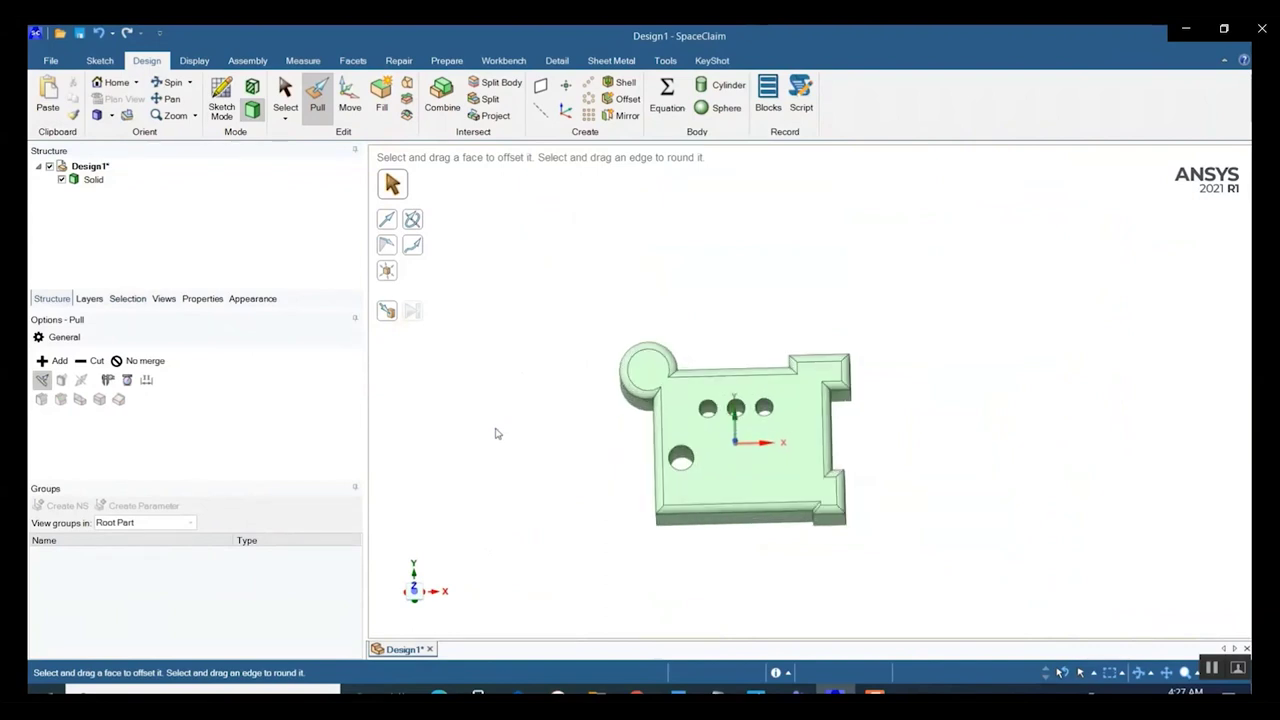
middle_click_drag(929, 443, 940, 348)
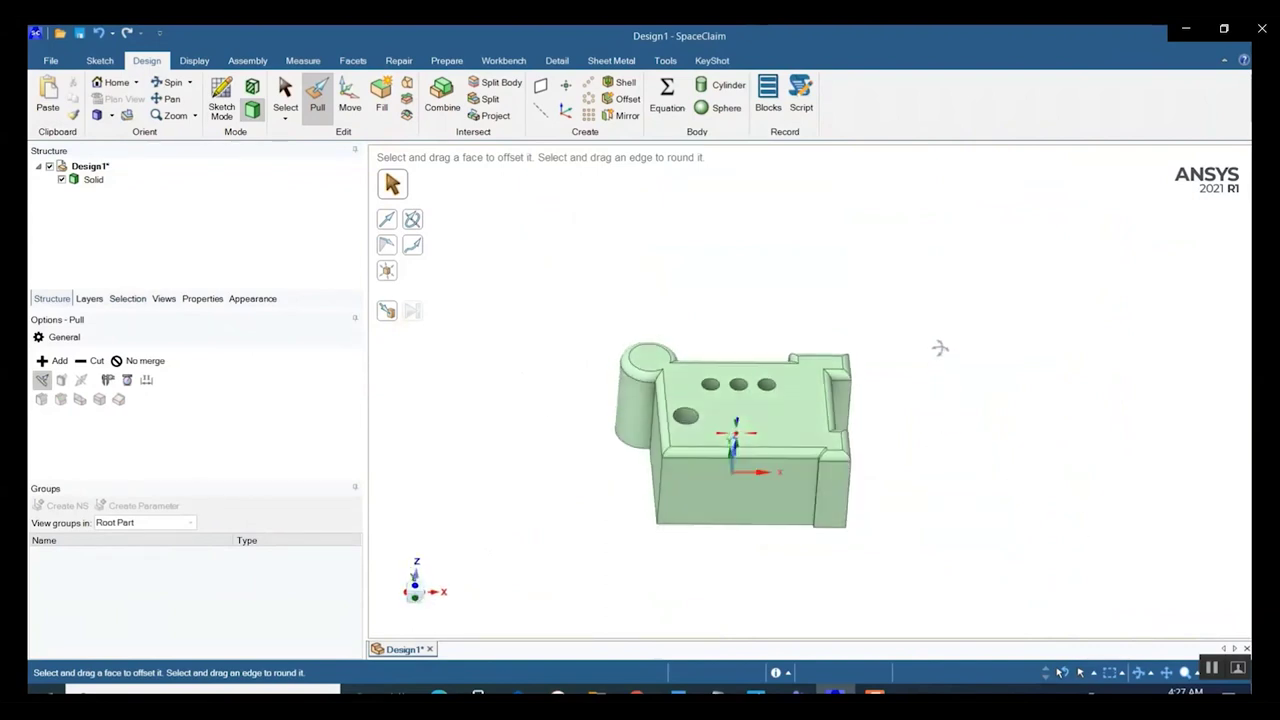
scroll(914, 471, "down", 2)
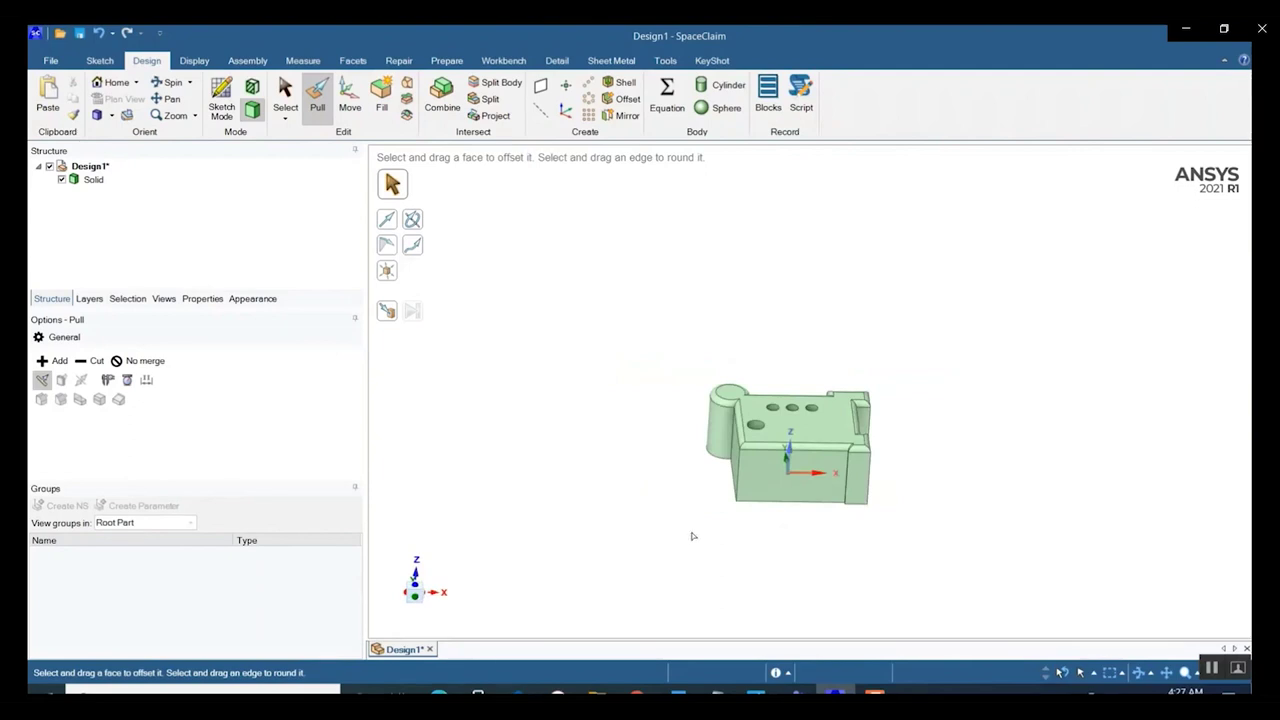
scroll(860, 512, "up", 1)
scroll(630, 431, "up", 2)
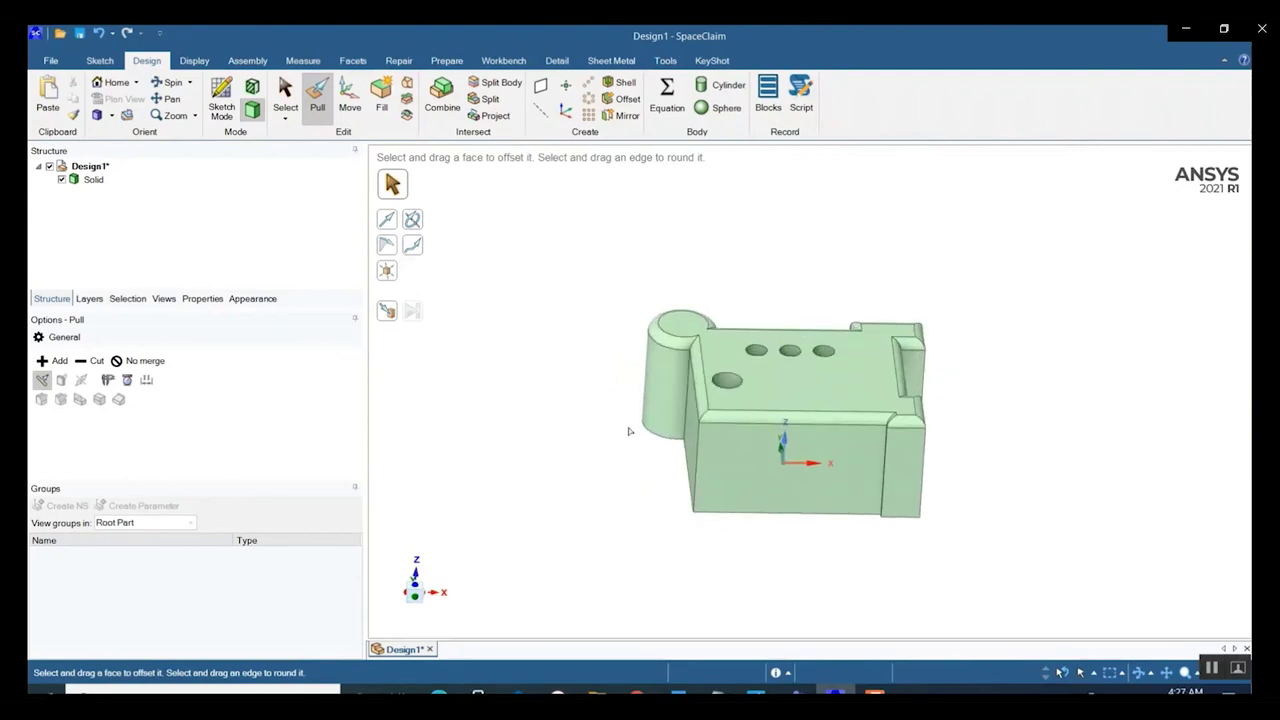
middle_click_drag(546, 380, 539, 492)
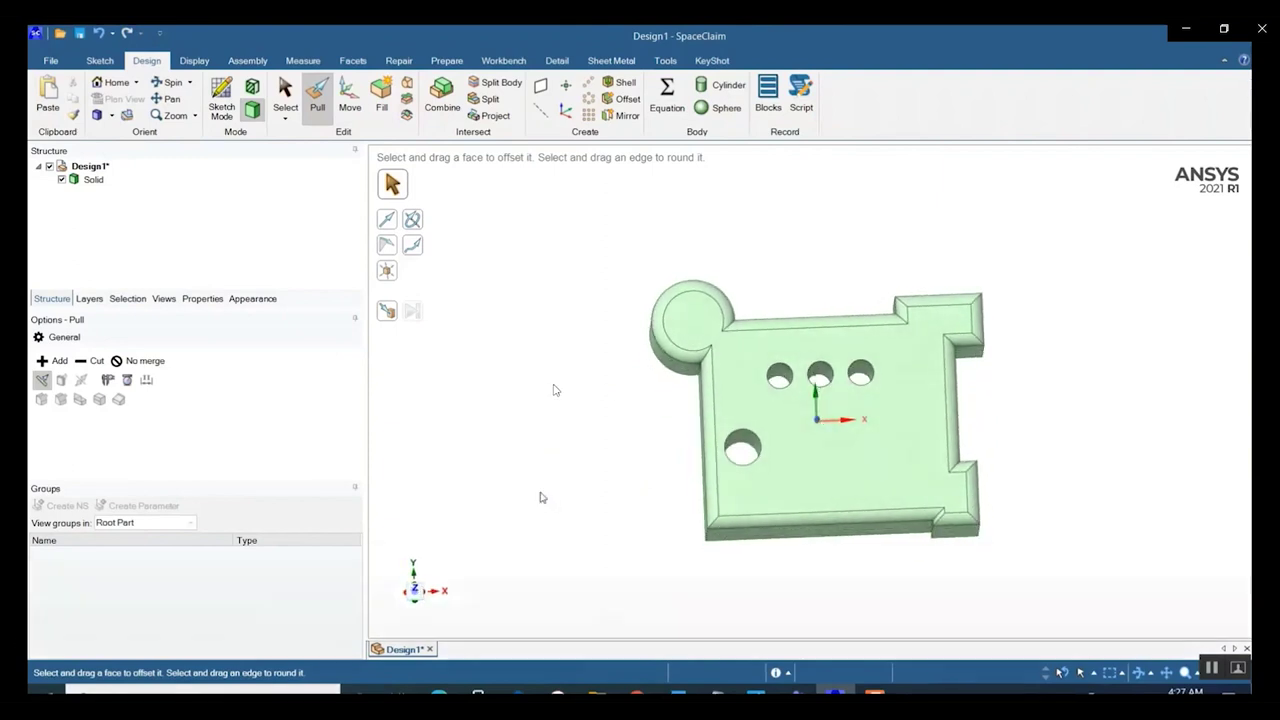
Remove two of the three small holes and the edge roundings using Fill with Extend fill
mouse_move(680, 398)
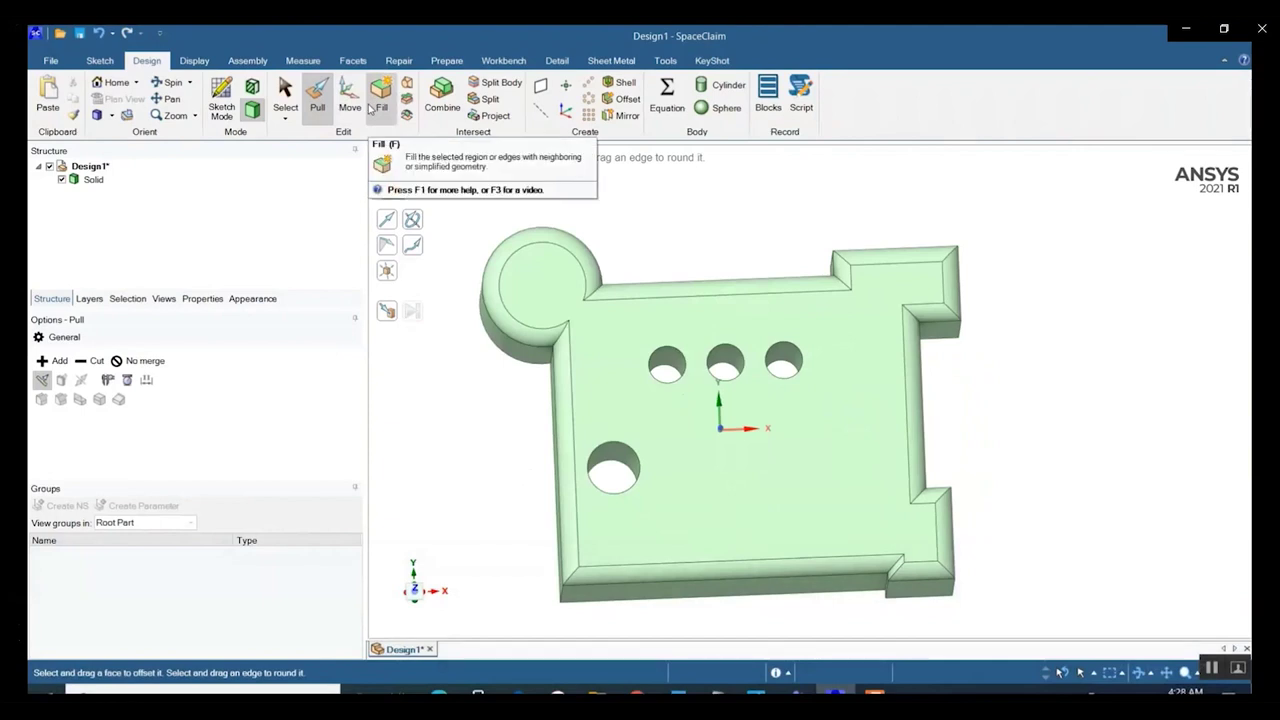
left_click(378, 100)
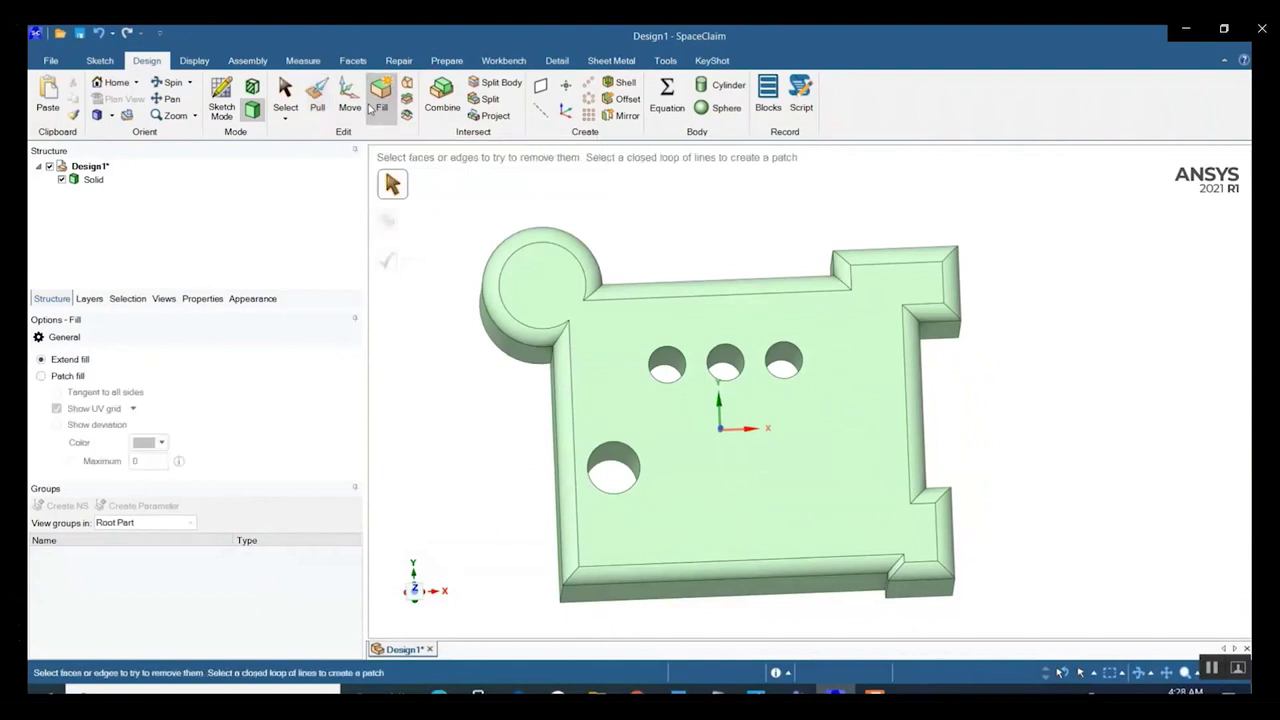
left_click(652, 673)
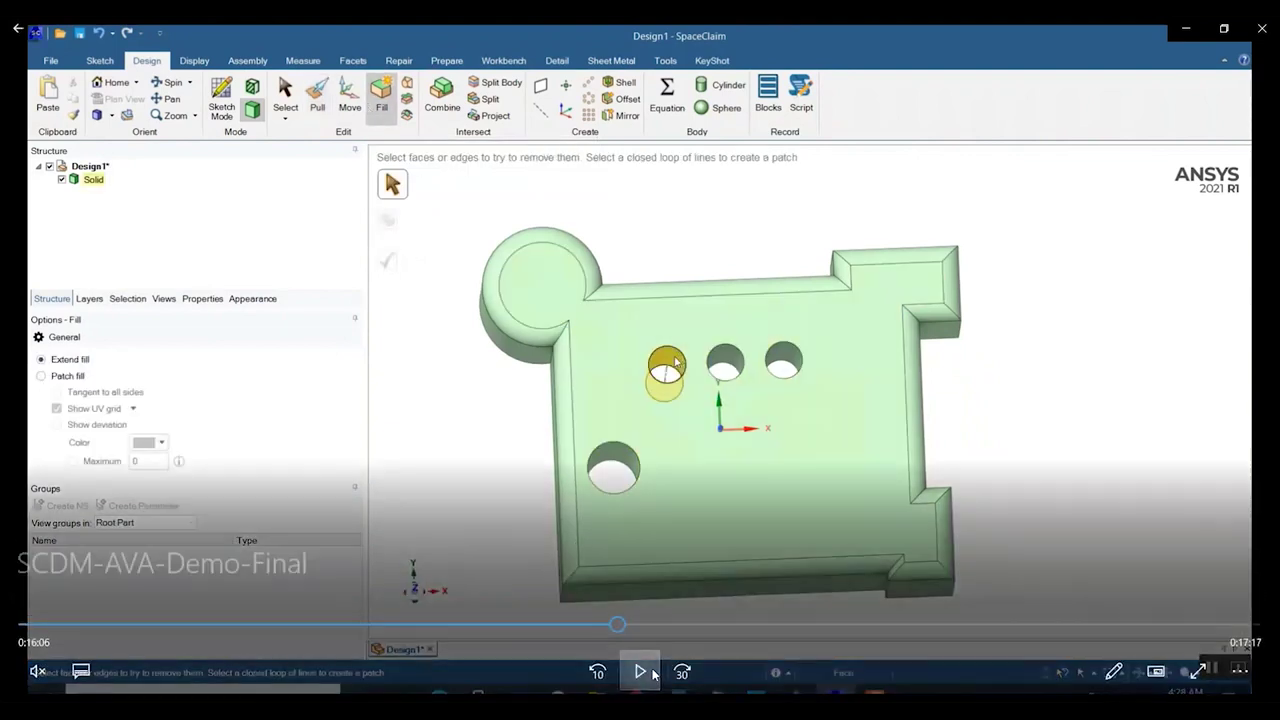
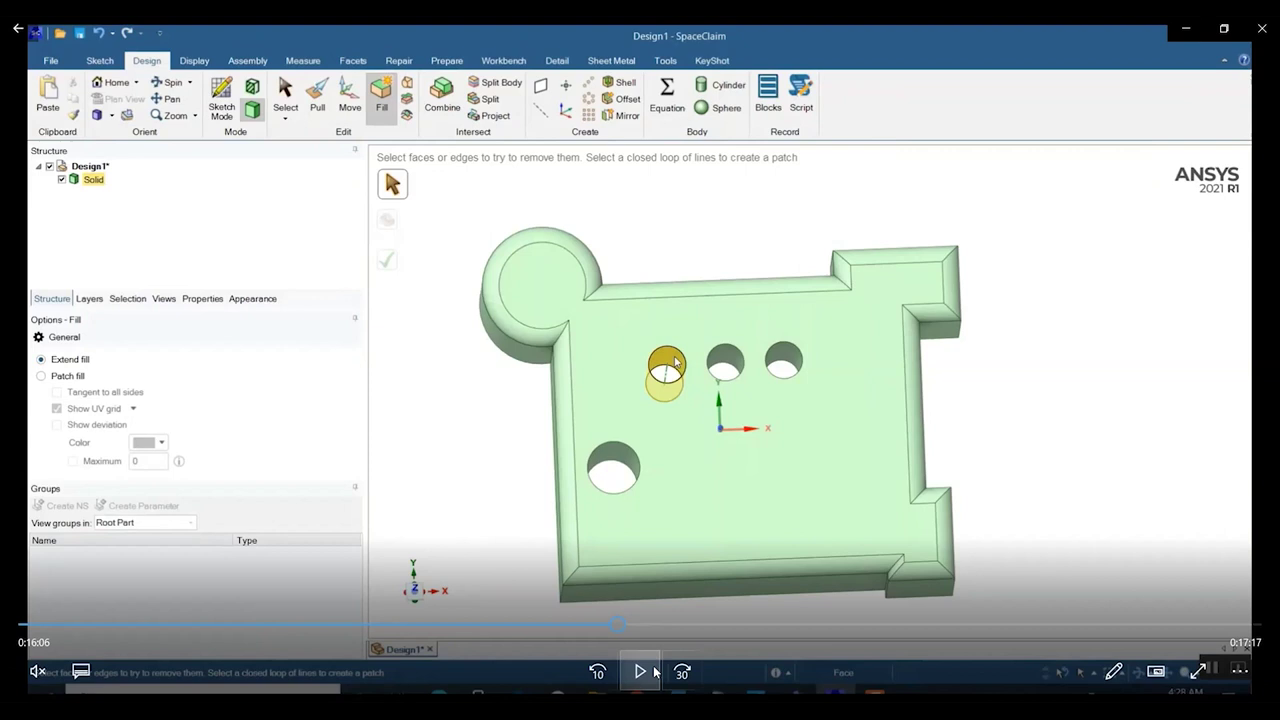
left_click(655, 672)
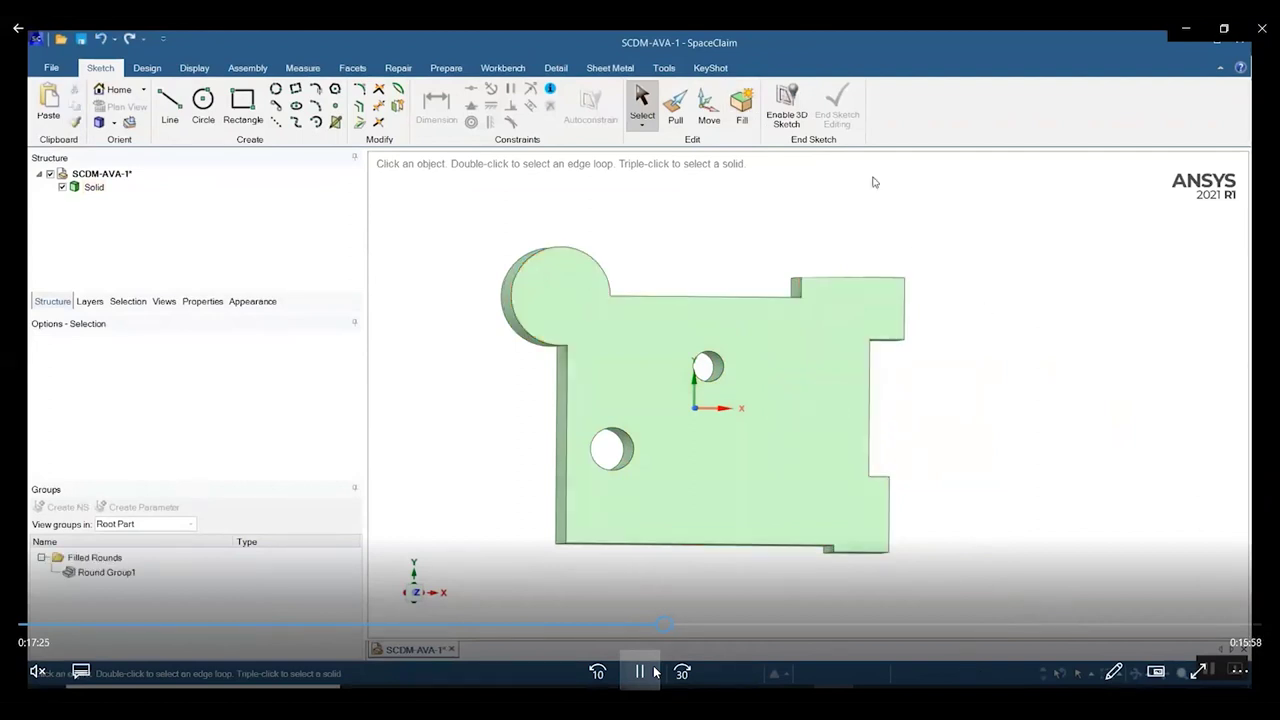
Remove the cylindrical recess face beside the rectangular pocket using Fill with Extend fill
left_click(655, 672)
left_click(655, 672)
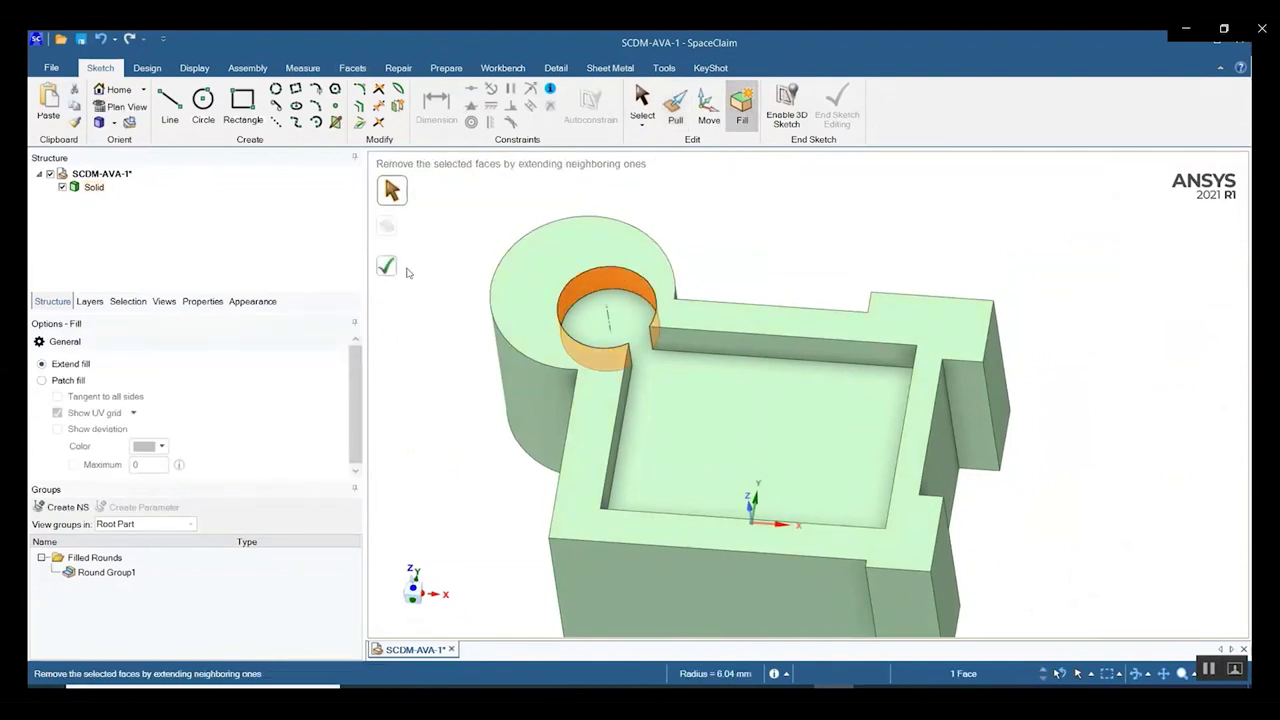
mouse_move(645, 672)
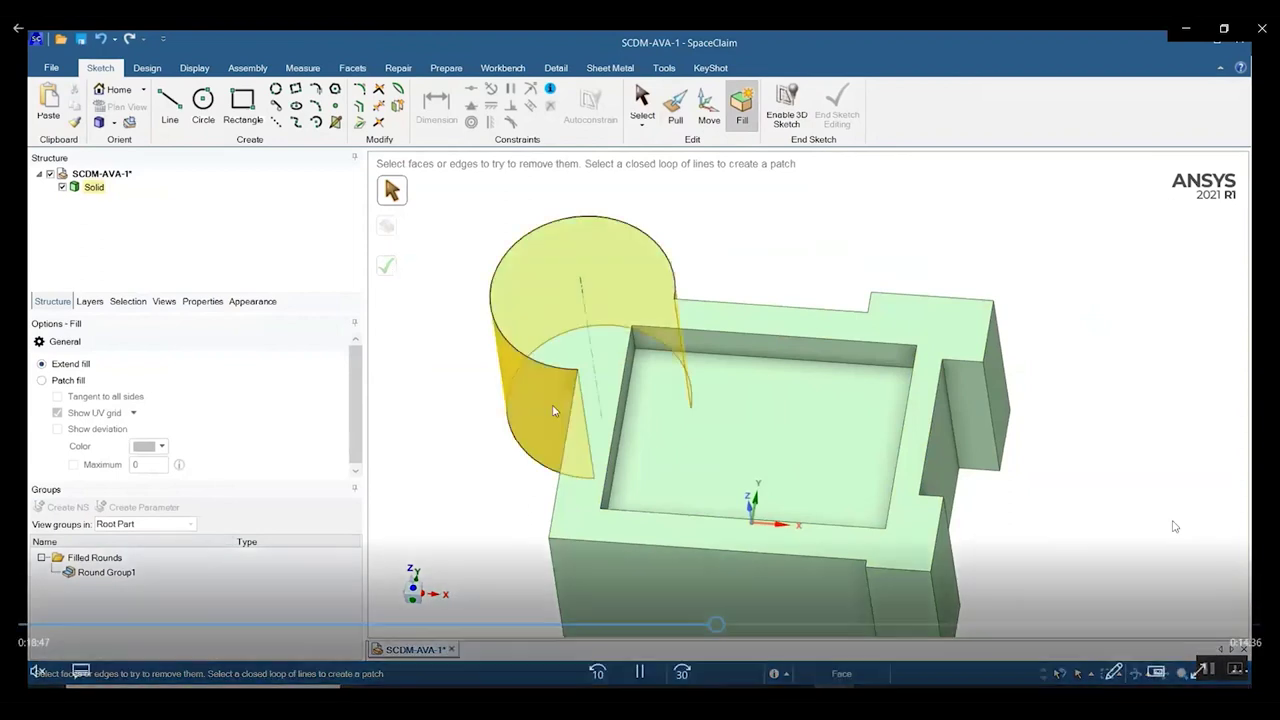
left_click(645, 672)
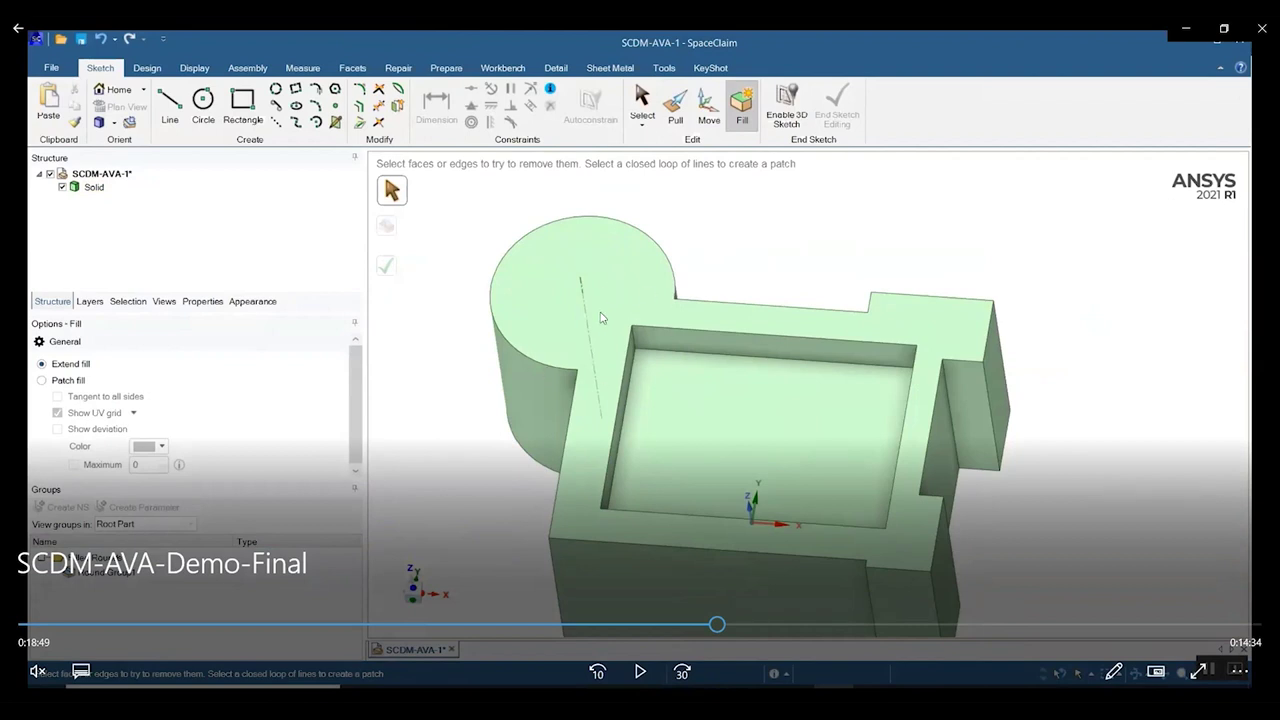
left_click(640, 670)
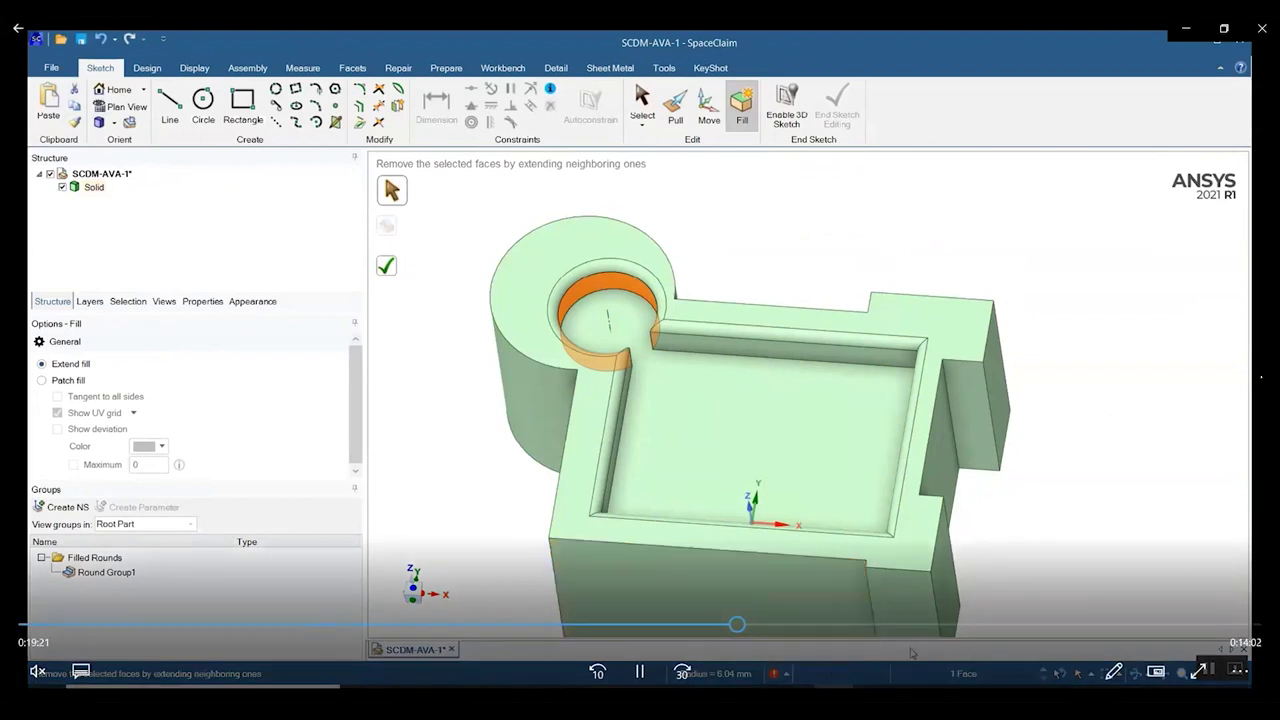
left_click(636, 682)
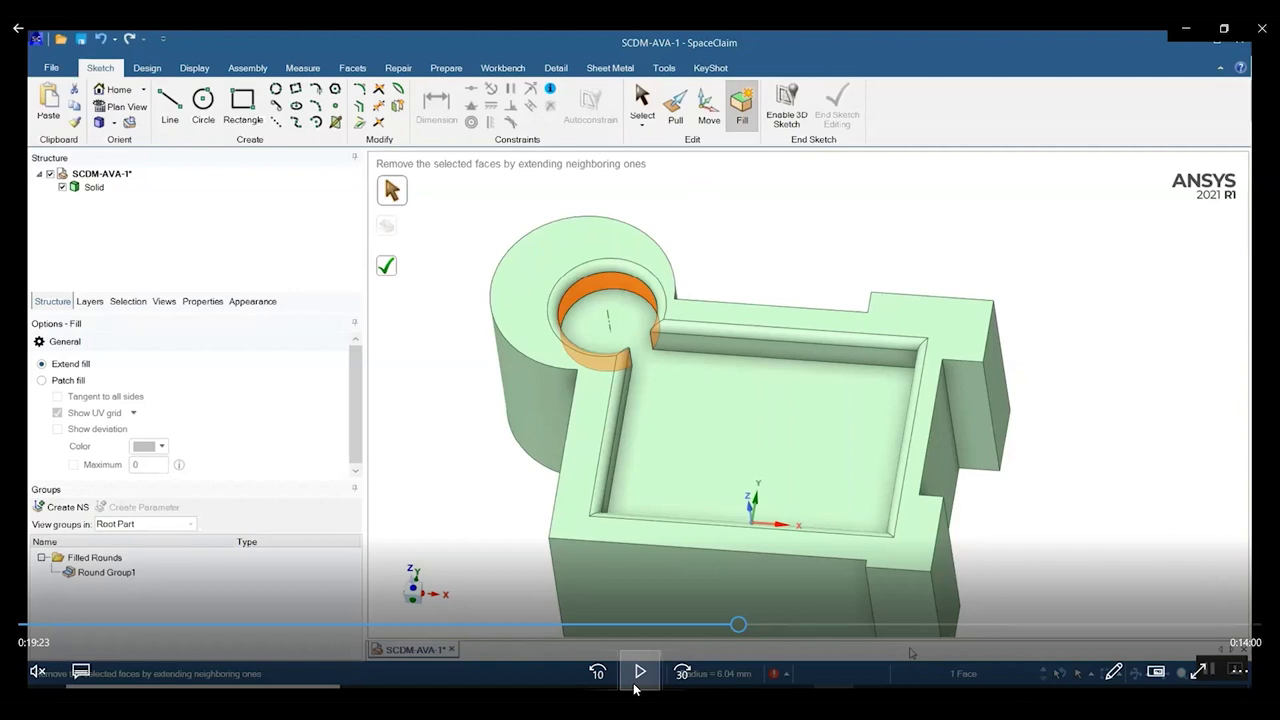
left_click(634, 686)
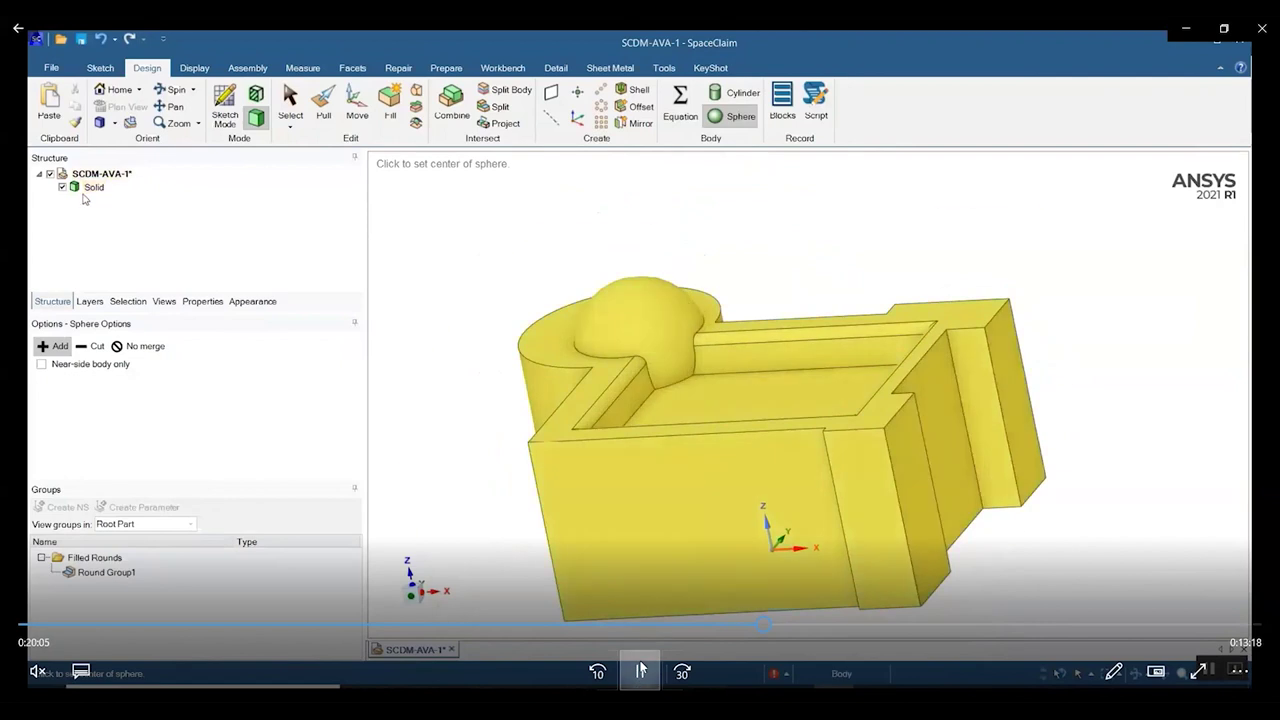
left_click(639, 676)
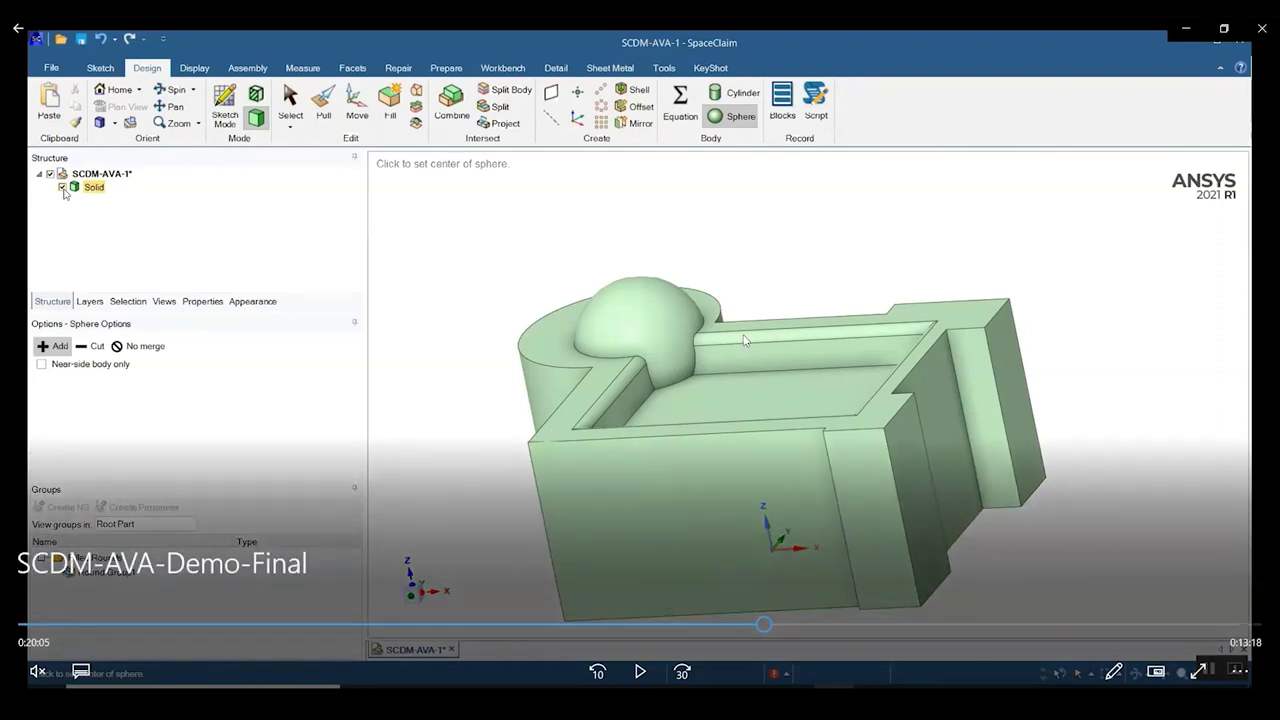
left_click(643, 671)
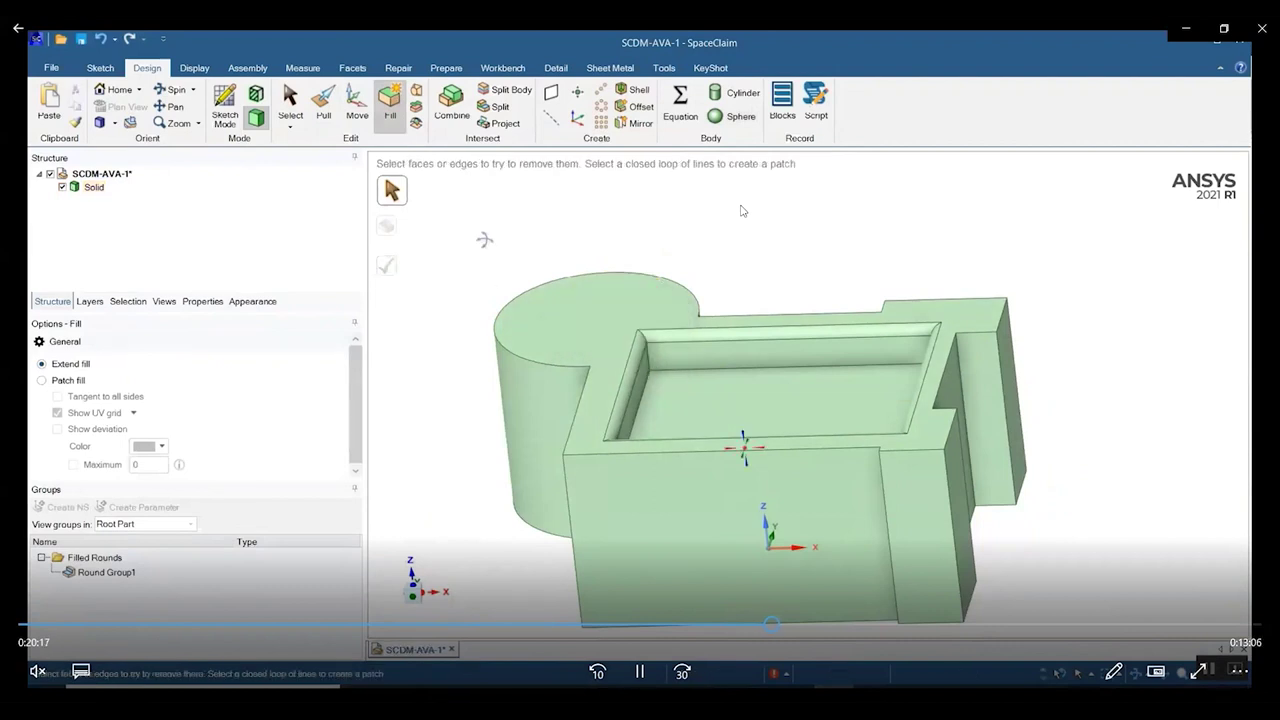
left_click(645, 684)
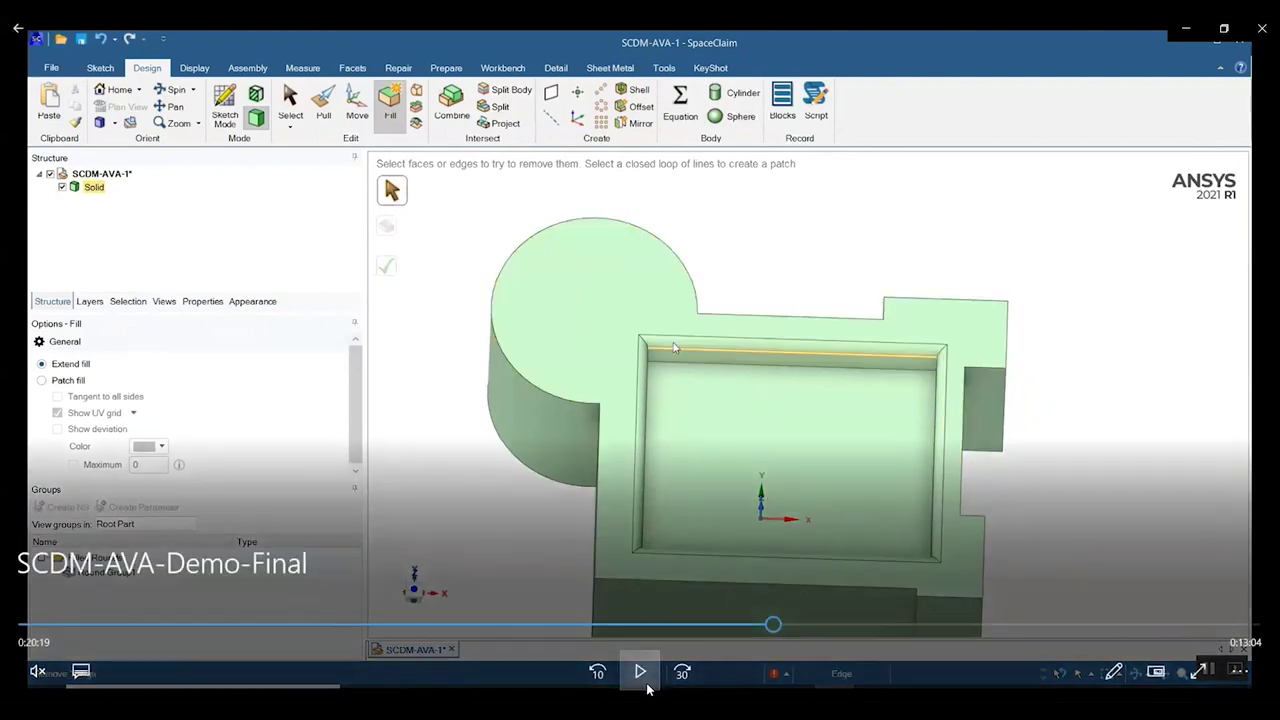
left_click_drag(773, 630, 770, 626)
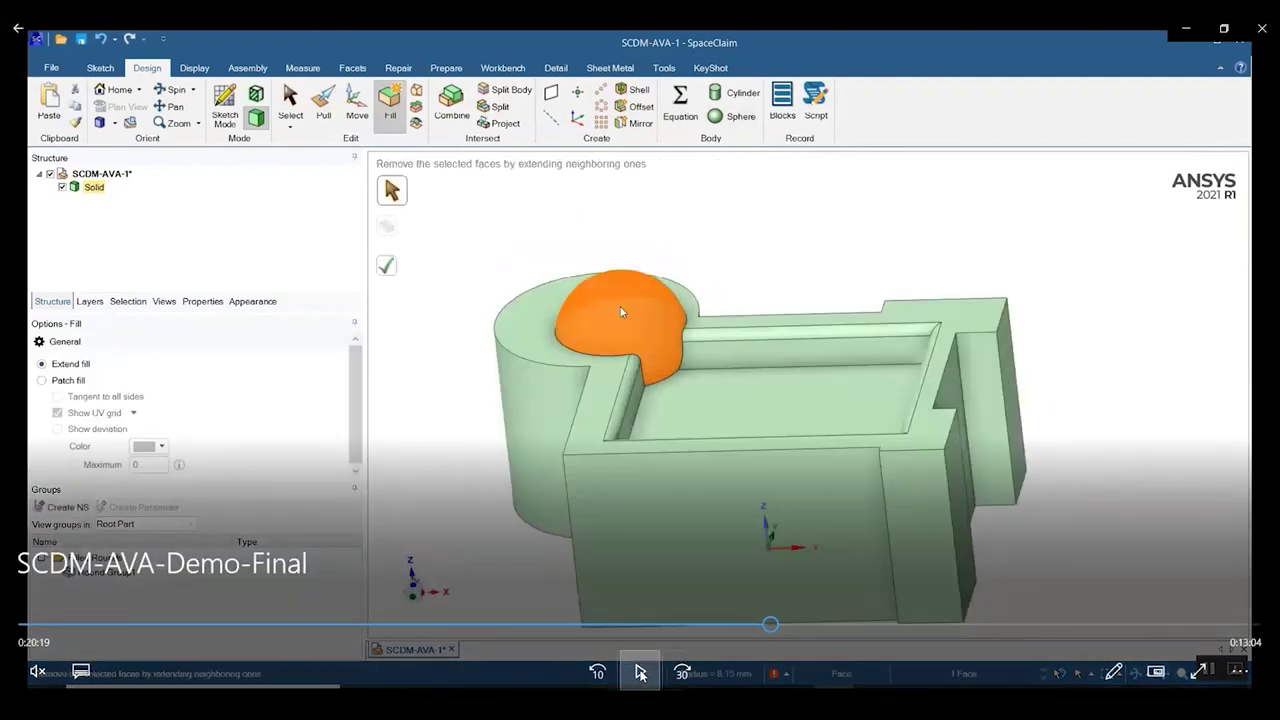
left_click(640, 673)
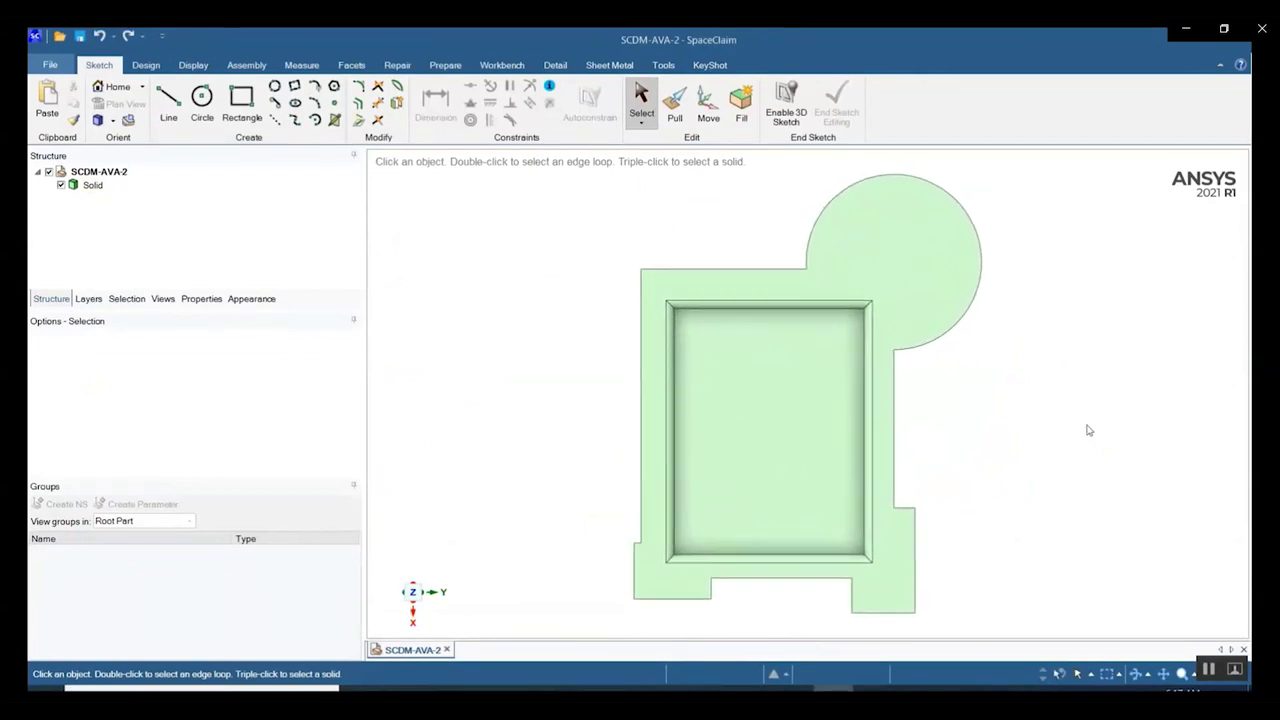
Copy the whole solid and paste three duplicates of it in the same place
mouse_move(1020, 489)
middle_mouse_down()
mouse_move(993, 372)
mouse_move(1051, 371)
mouse_move(1034, 386)
middle_mouse_up()
scroll(1037, 397, "down", 2)
scroll(1086, 408, "up", 2)
scroll(1086, 408, "down", 1)
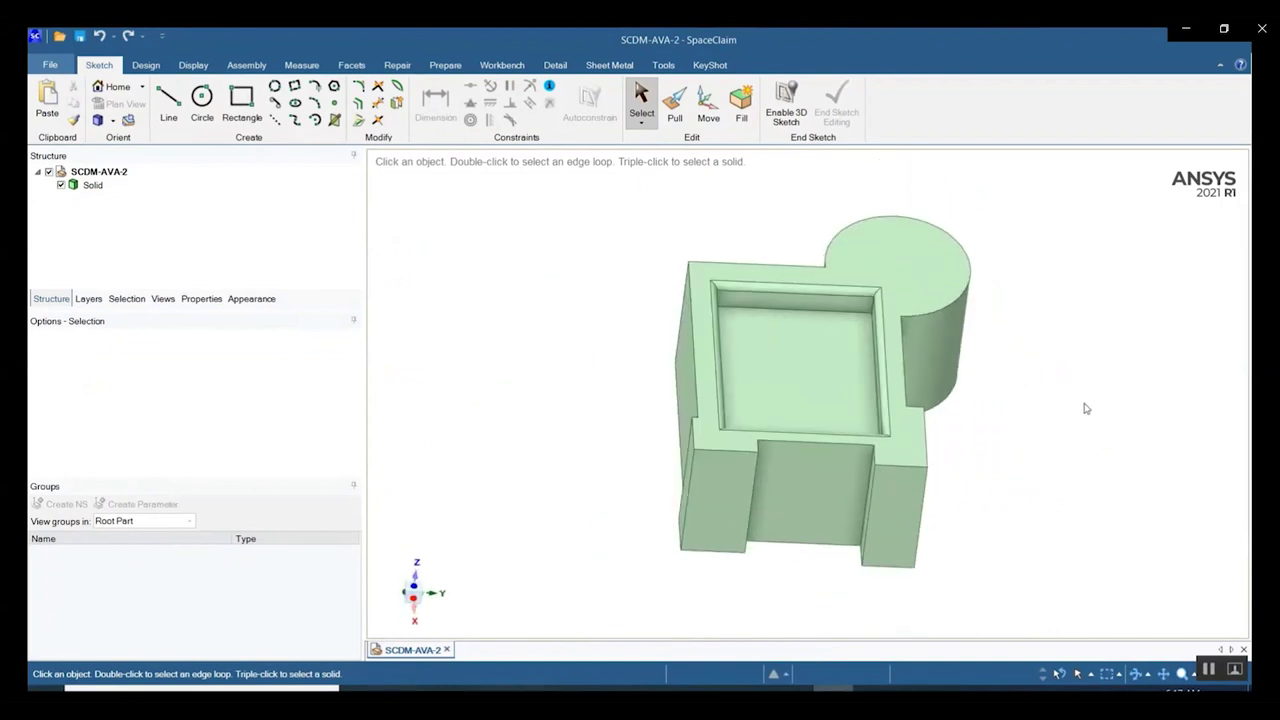
left_click_drag(635, 186, 1038, 597)
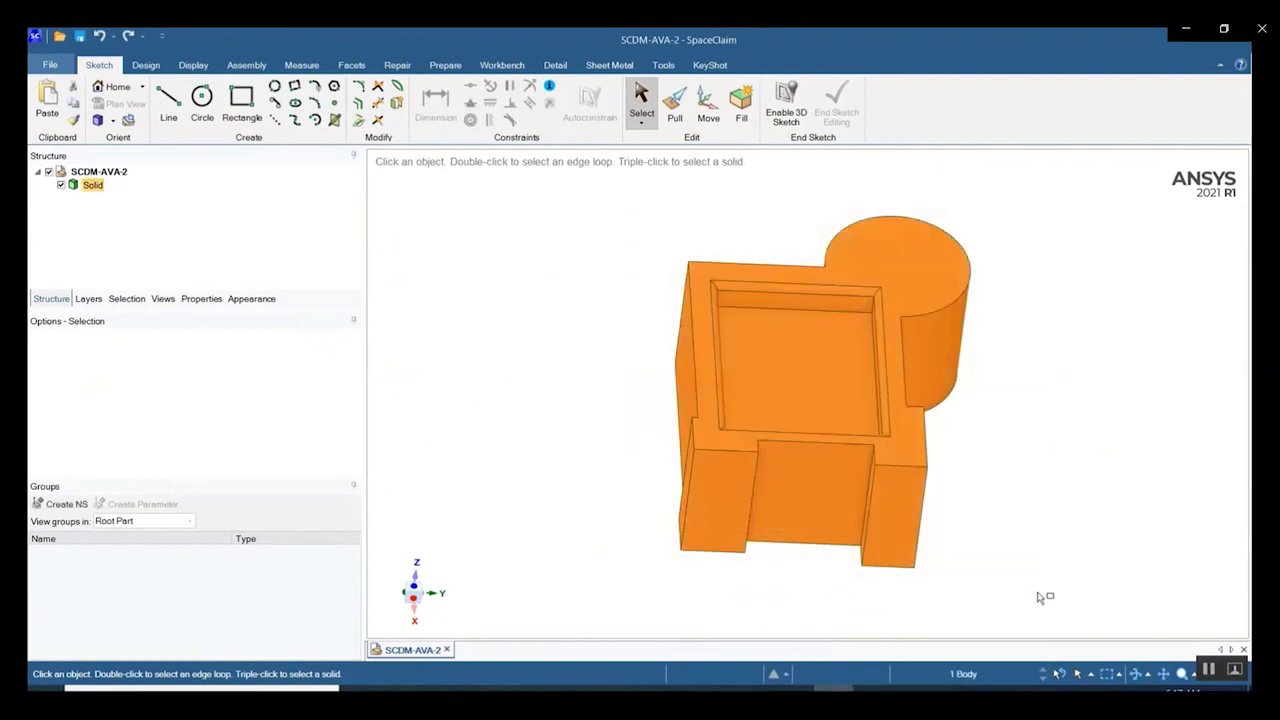
key("ctrl+c")
key("ctrl+v")
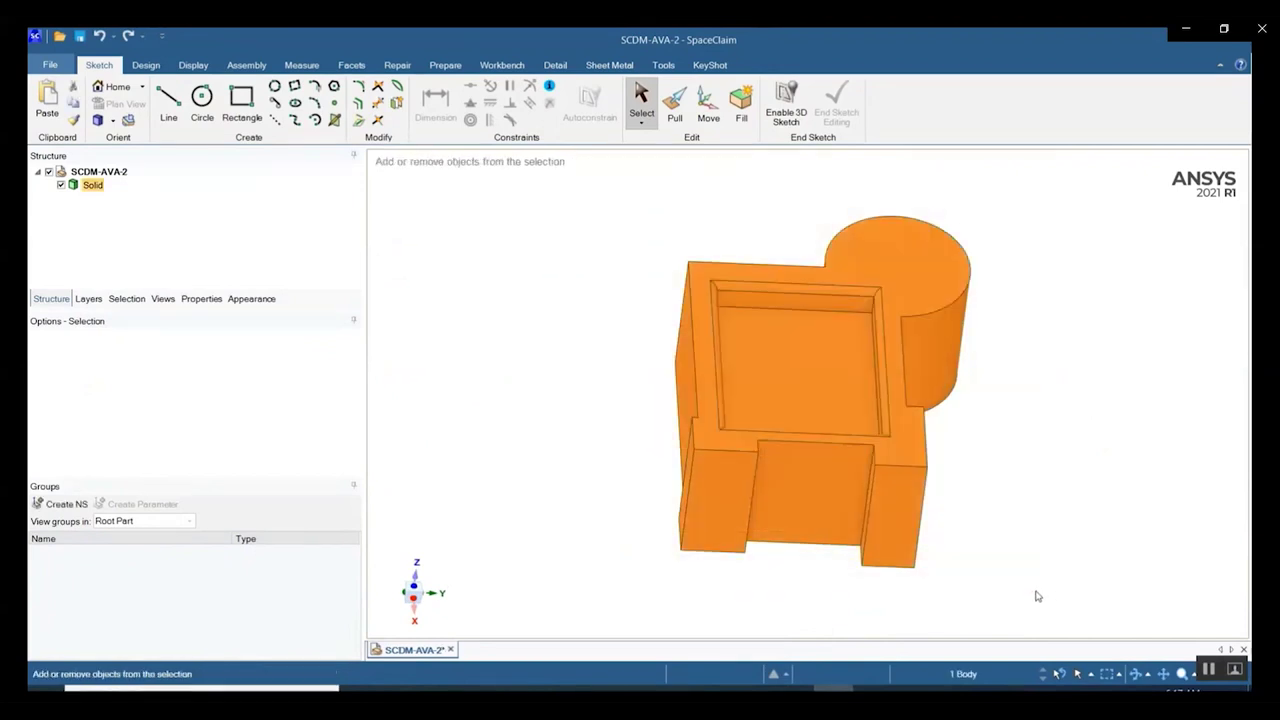
key("ctrl+v")
key("ctrl+v")
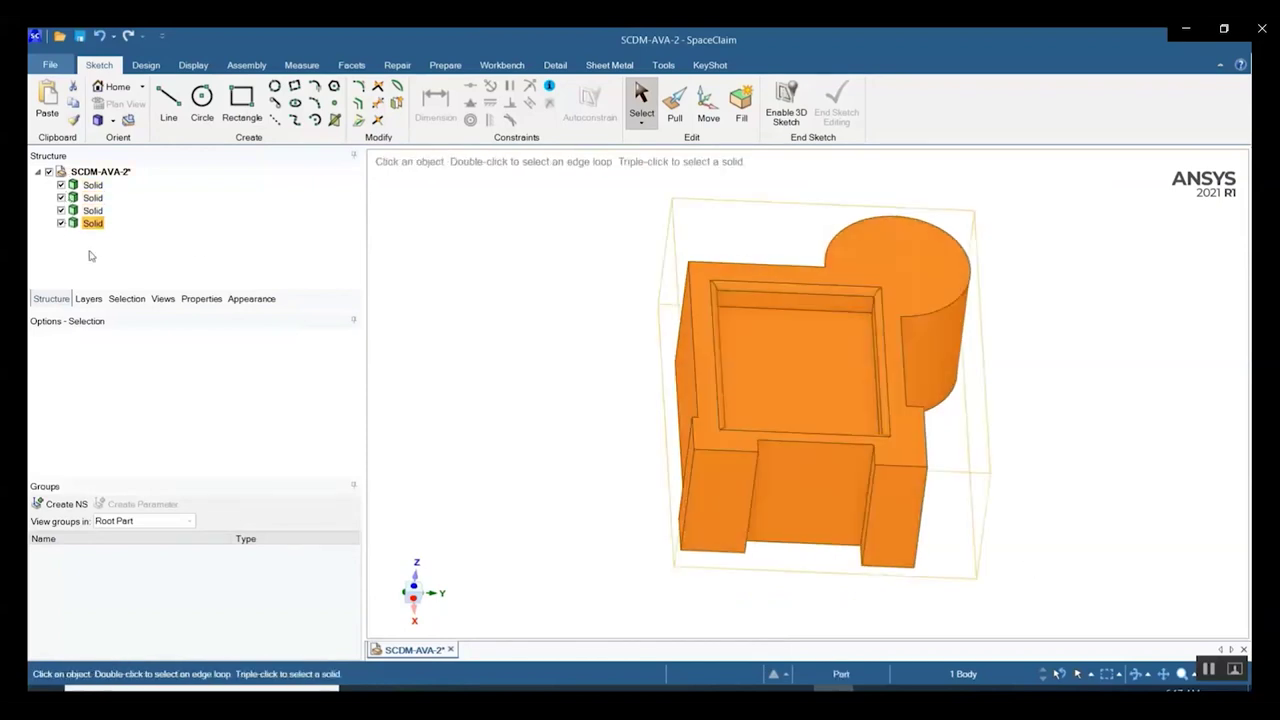
left_click(515, 290)
Select the last two solids in the model structure and bring up the design tools
scroll(515, 290, "down", 2)
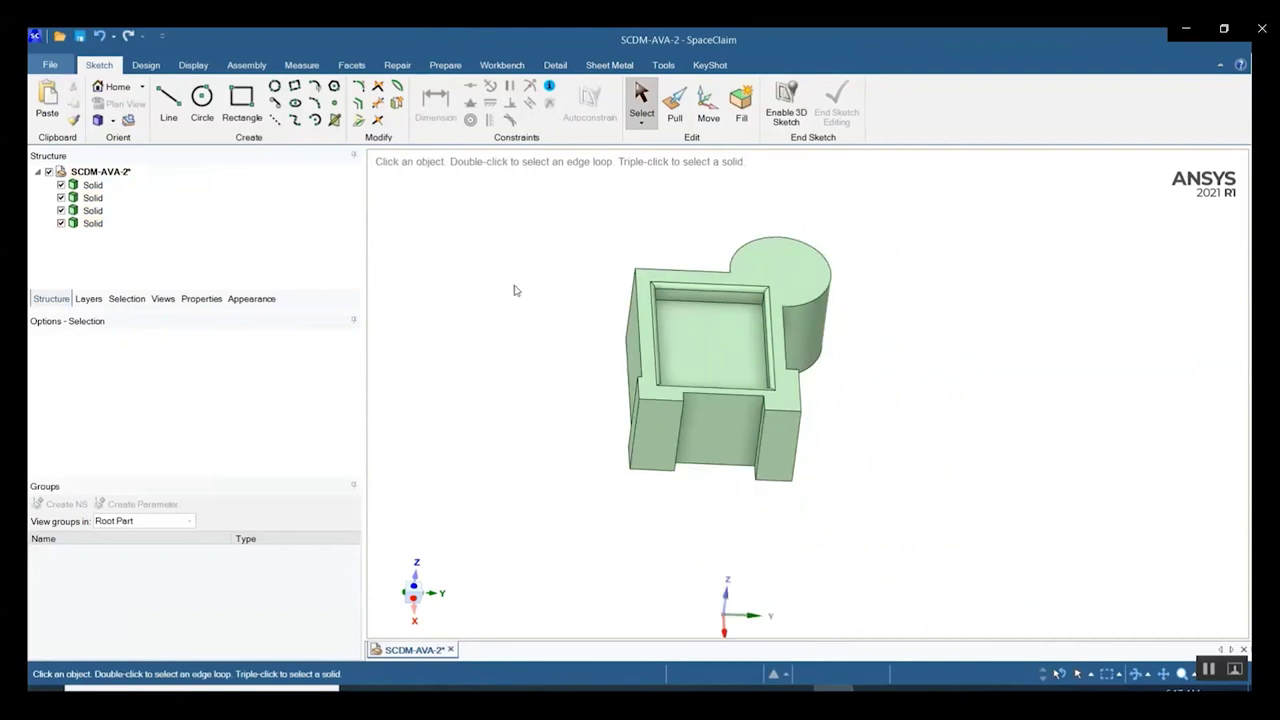
left_click(95, 210)
left_click(95, 223, "ctrl")
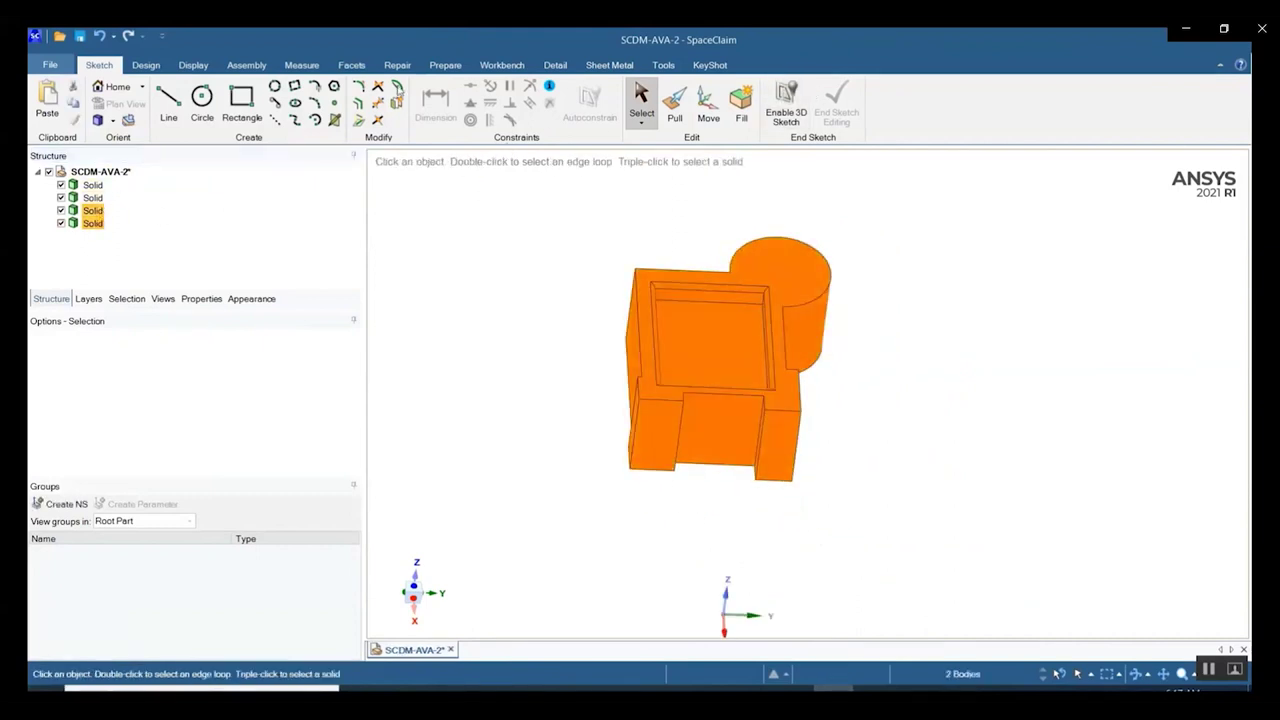
left_click(146, 65)
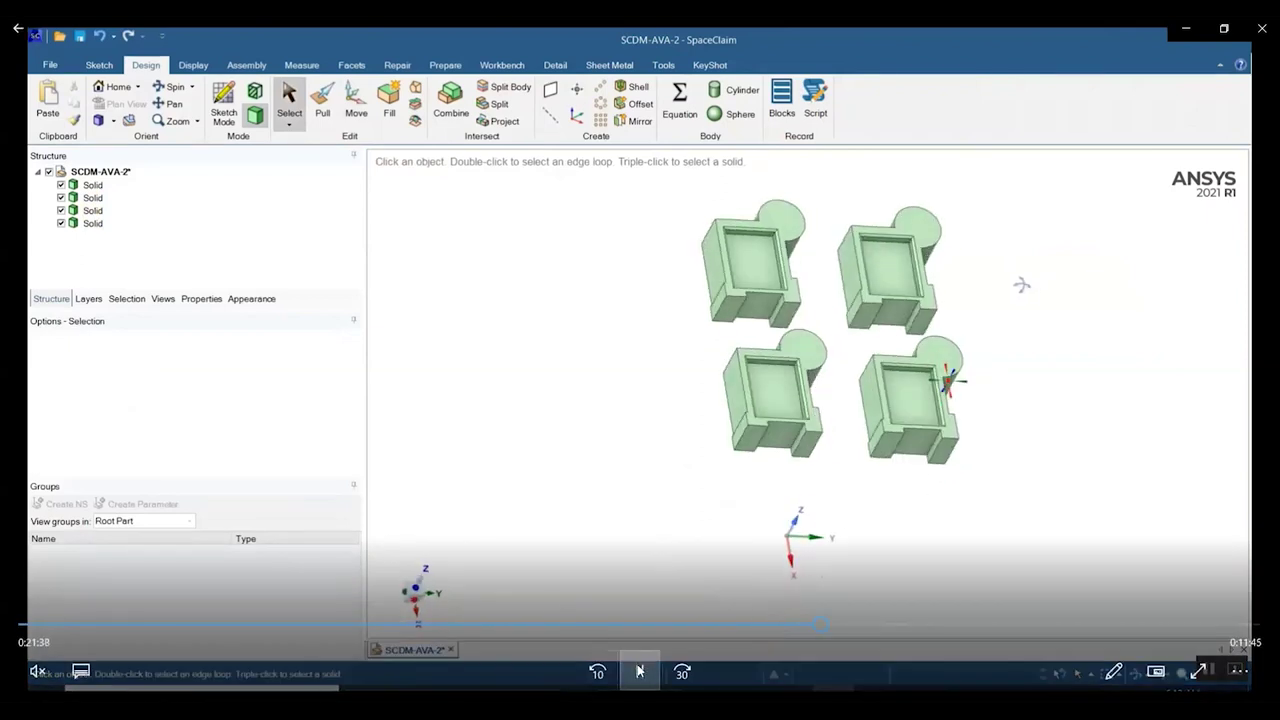
left_click(640, 671)
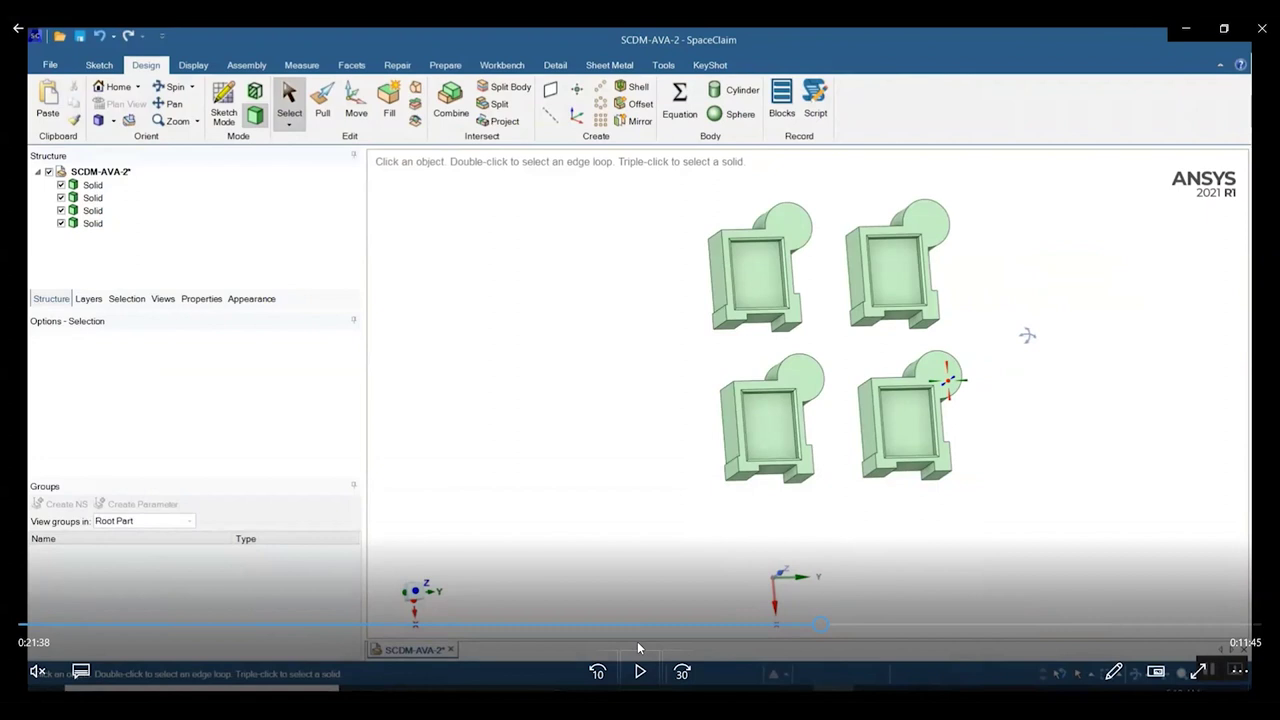
left_click(637, 647)
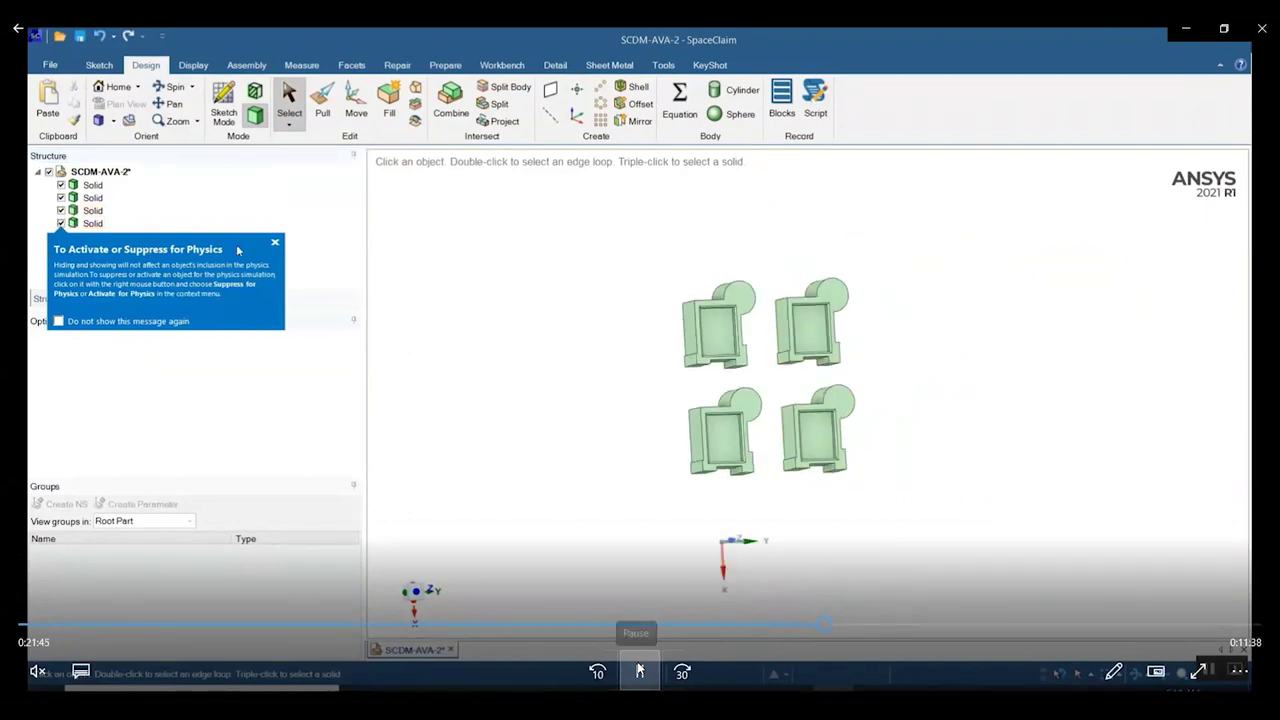
Move the last two solids to a new component and the first two solids to a second new component
right_click(95, 226)
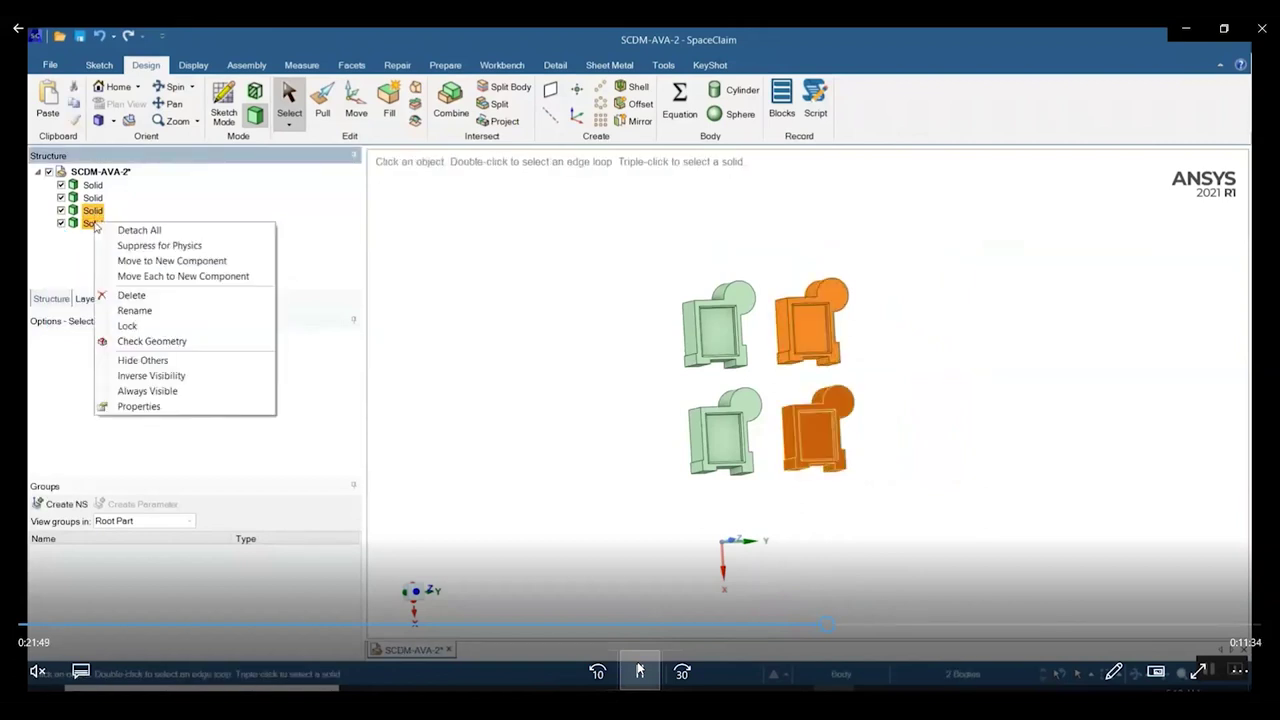
left_click(172, 261)
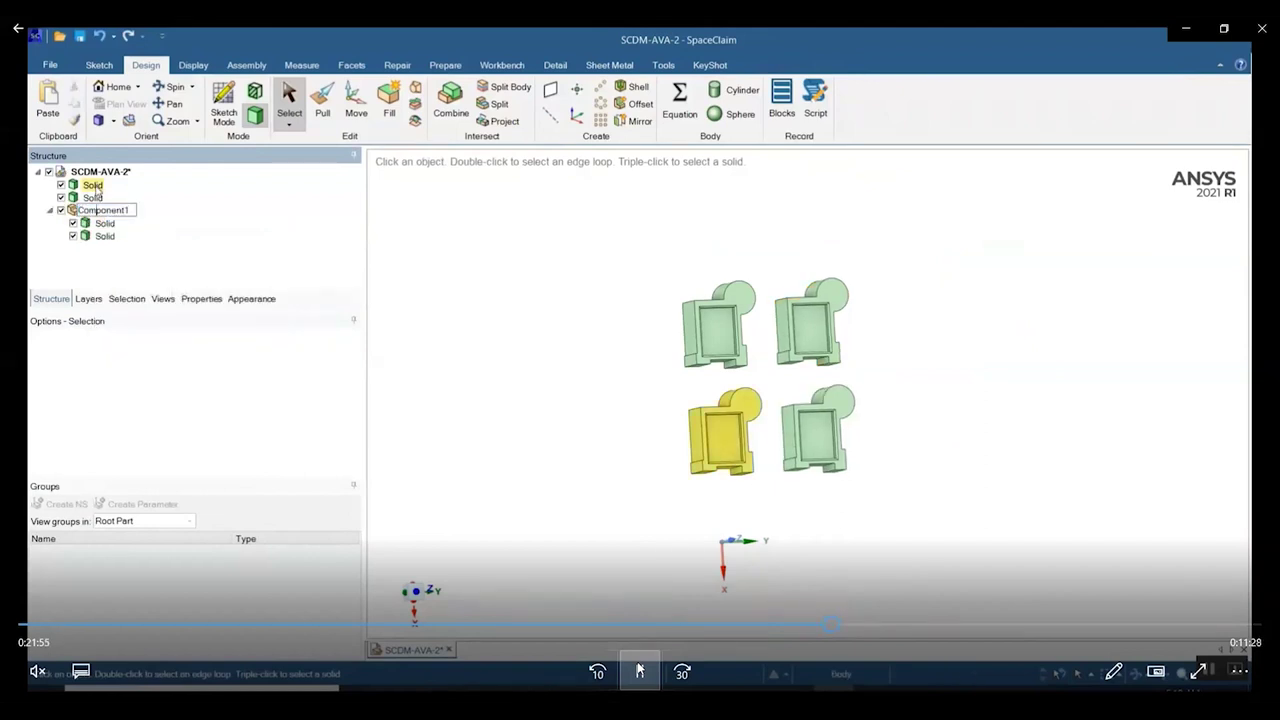
left_click(93, 197)
left_click(93, 185, "ctrl")
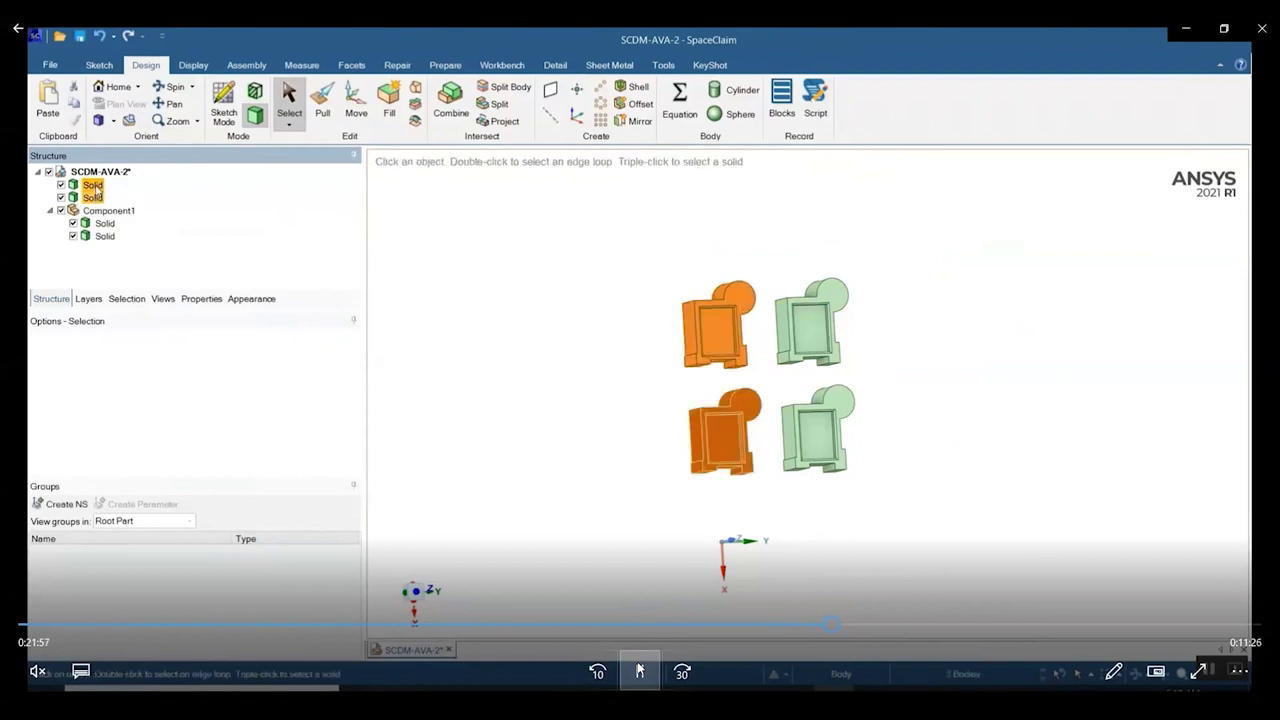
right_click(95, 188)
left_click(160, 231)
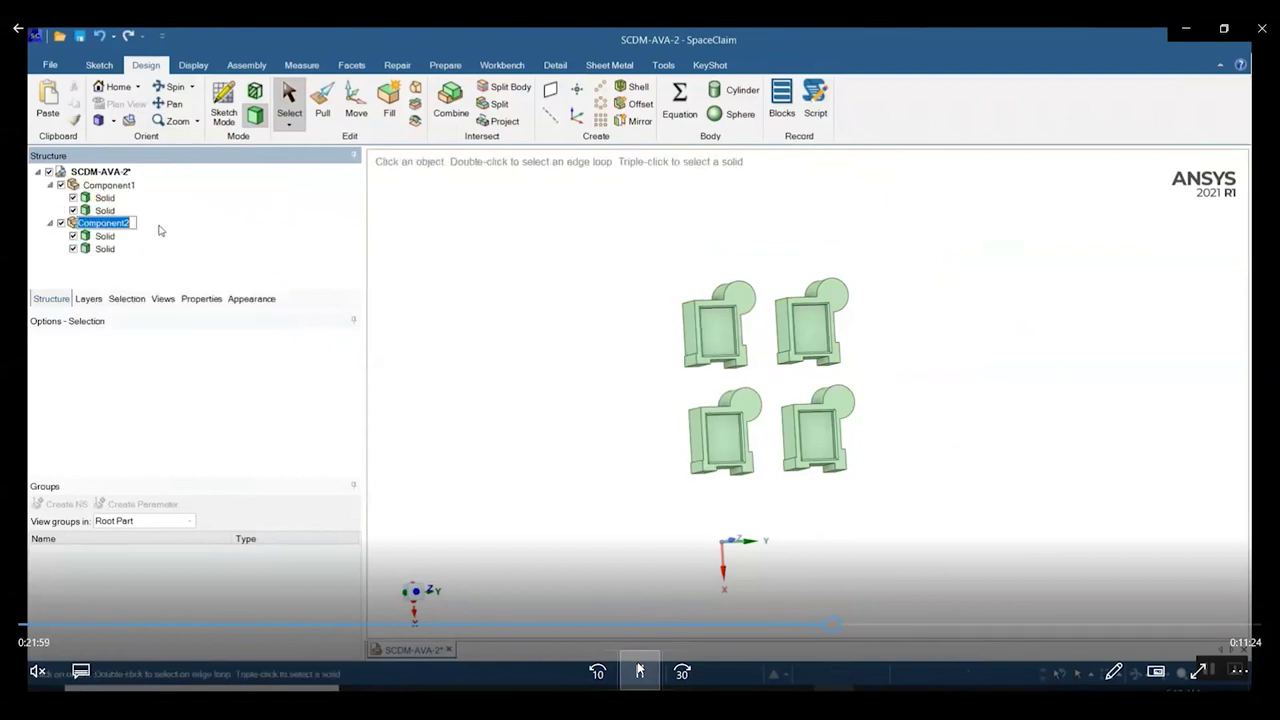
left_click(468, 316)
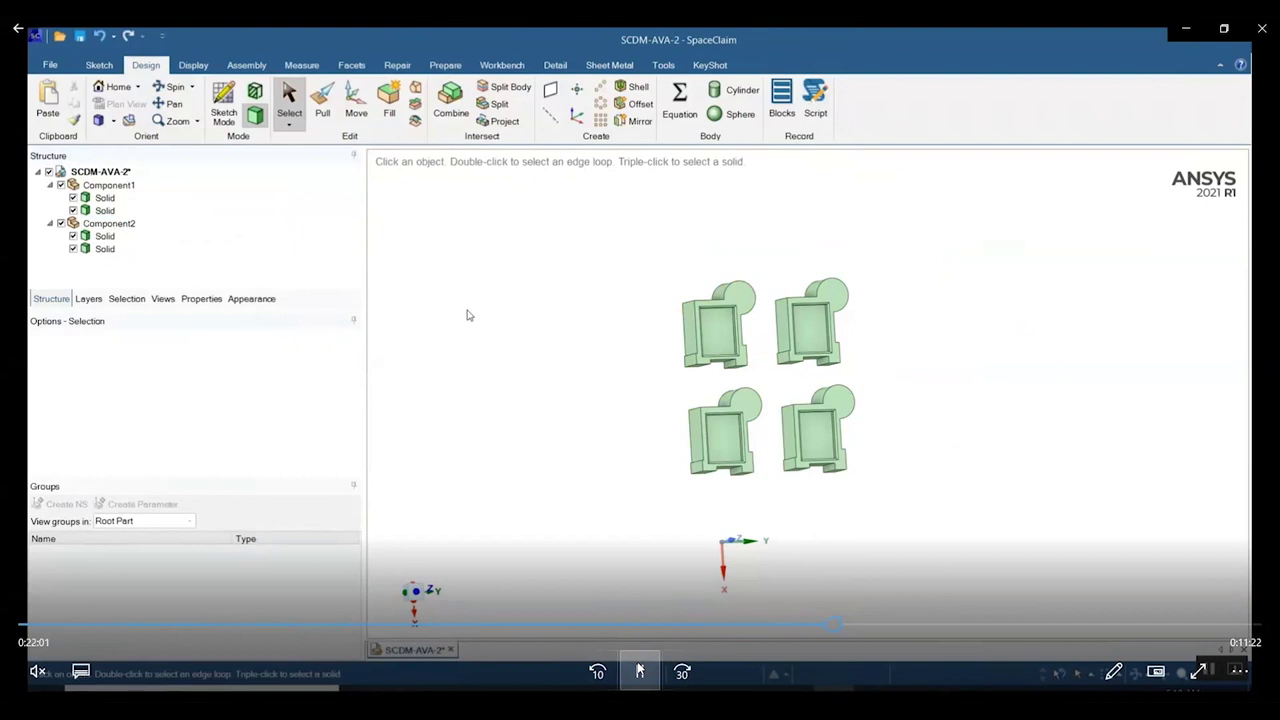
Hide and show Component2 and Component1 in turn to check which solids each one contains
middle_click_drag(635, 390, 573, 389)
left_click(61, 223)
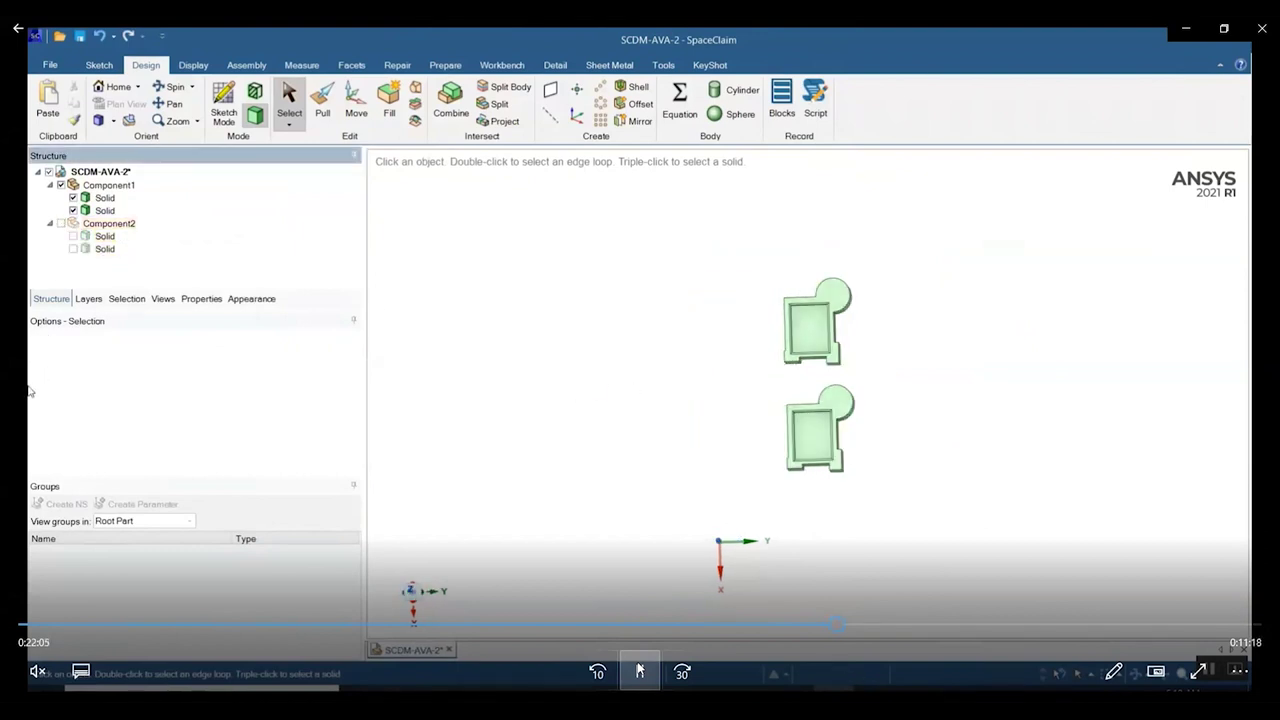
left_click(61, 223)
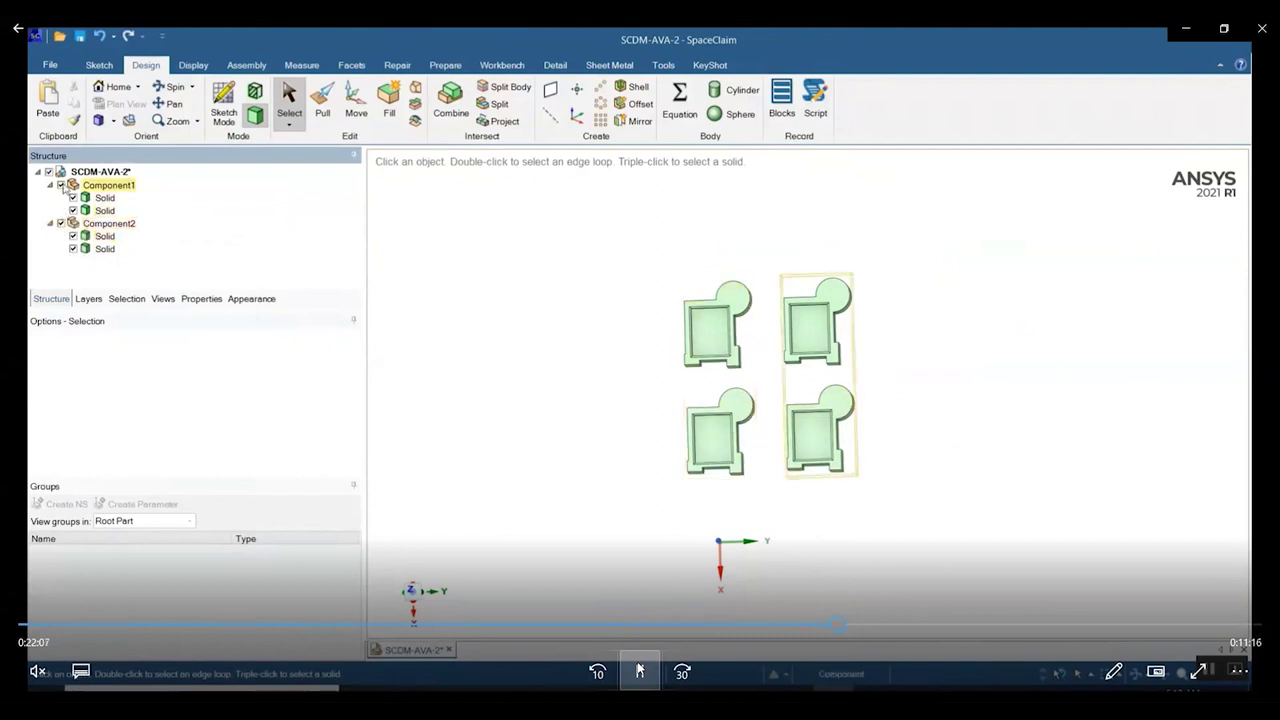
left_click(61, 185)
left_click(61, 185)
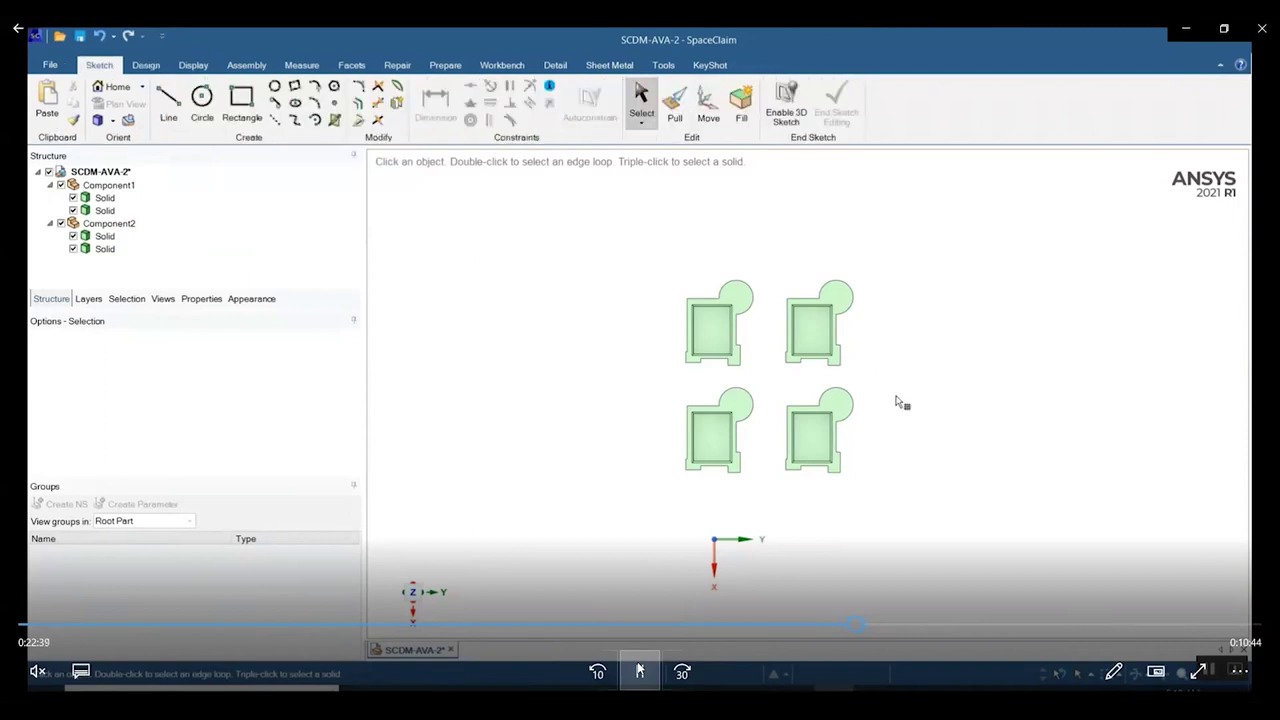
left_click(640, 670)
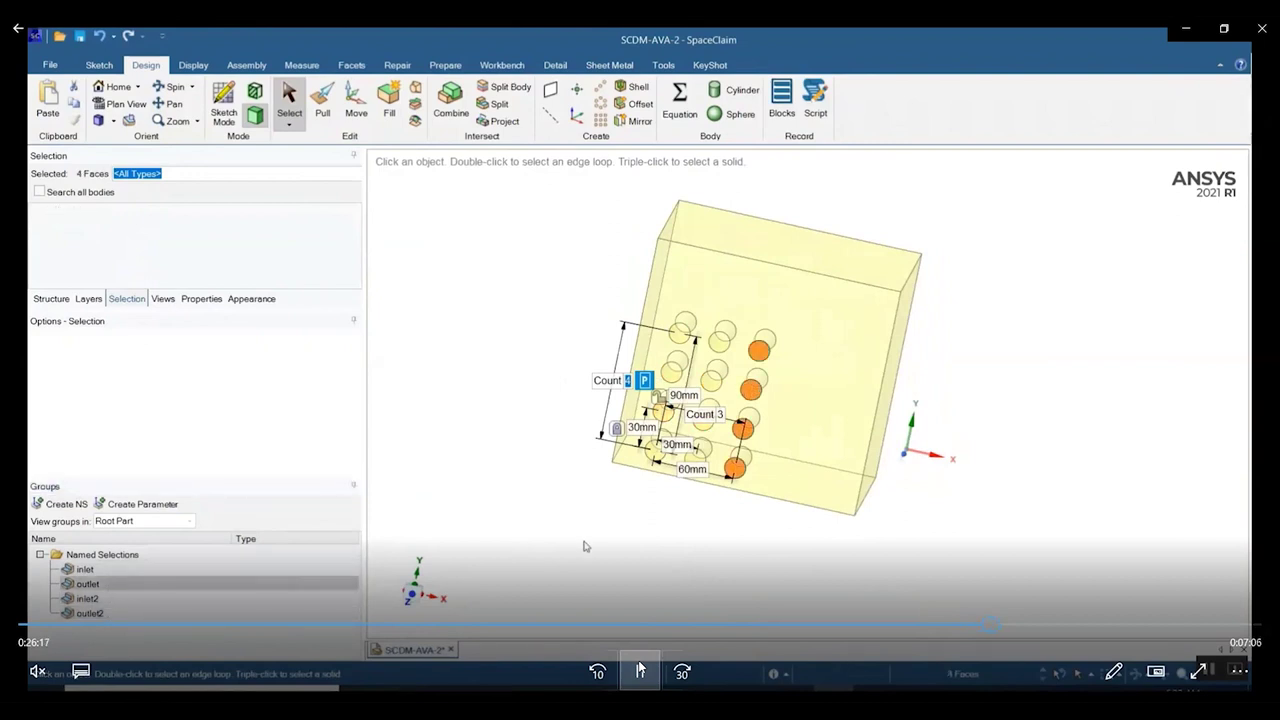
left_click(641, 668)
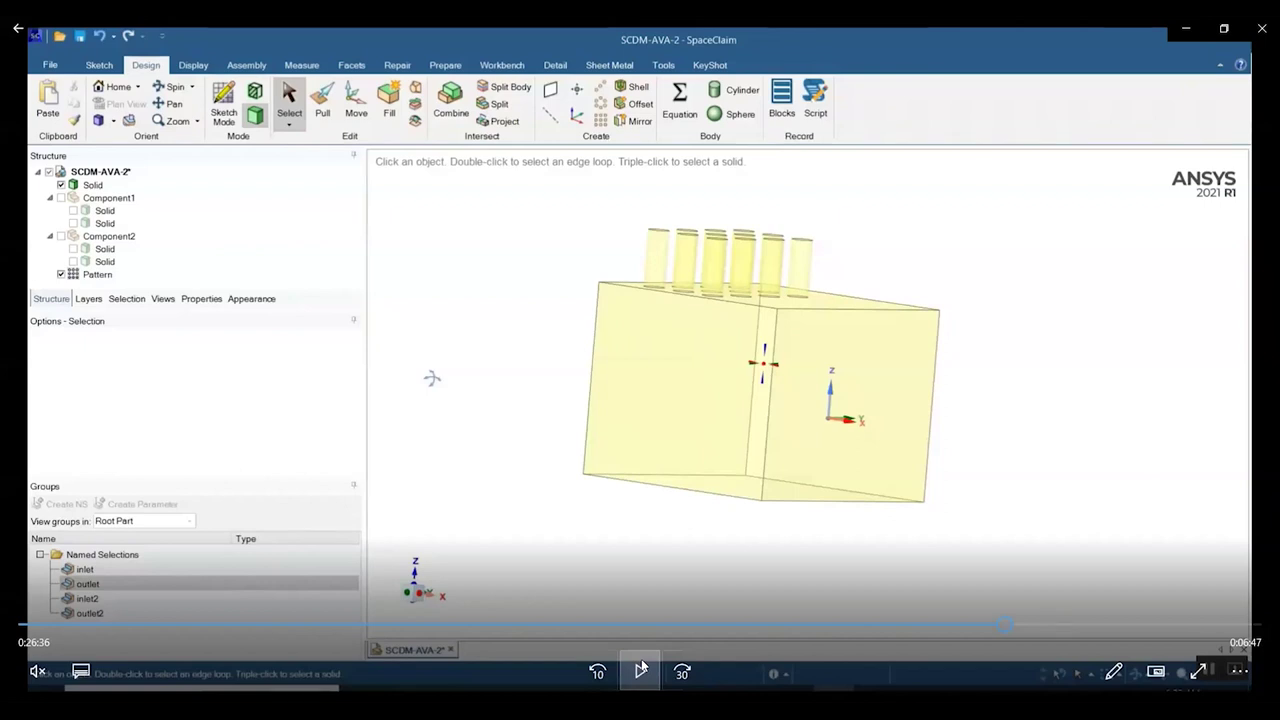
left_click(641, 669)
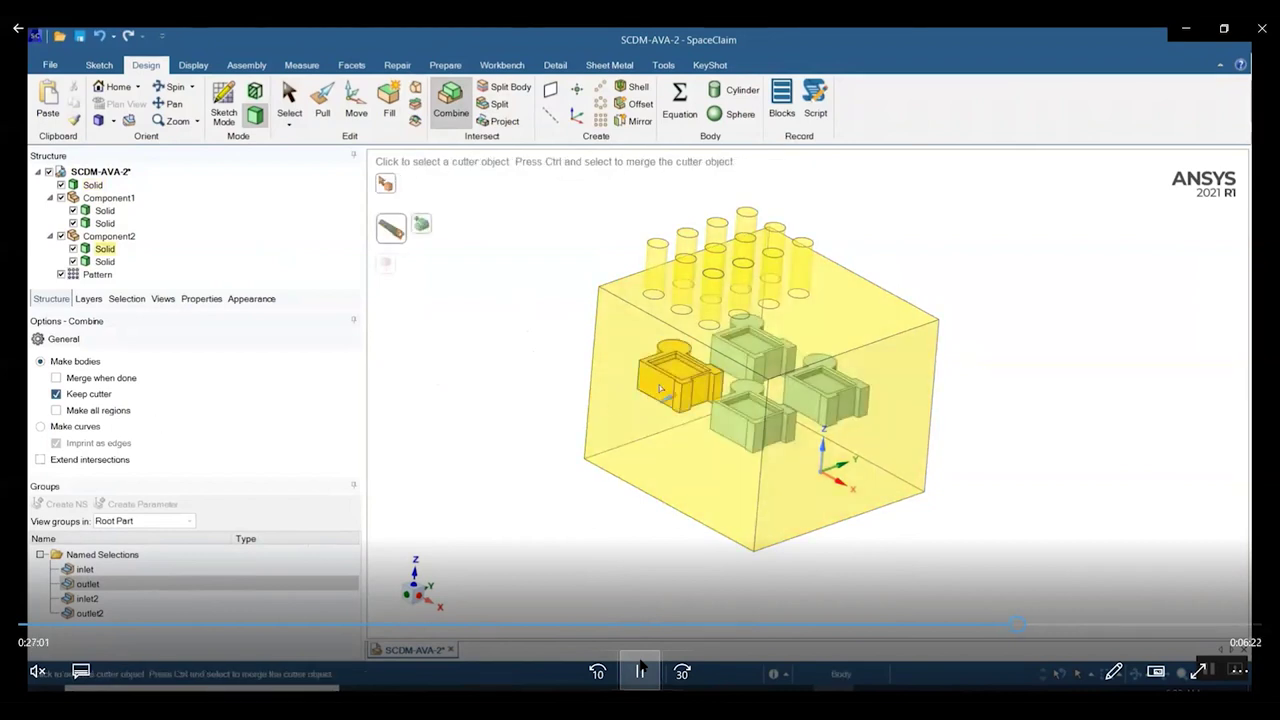
left_click(640, 668)
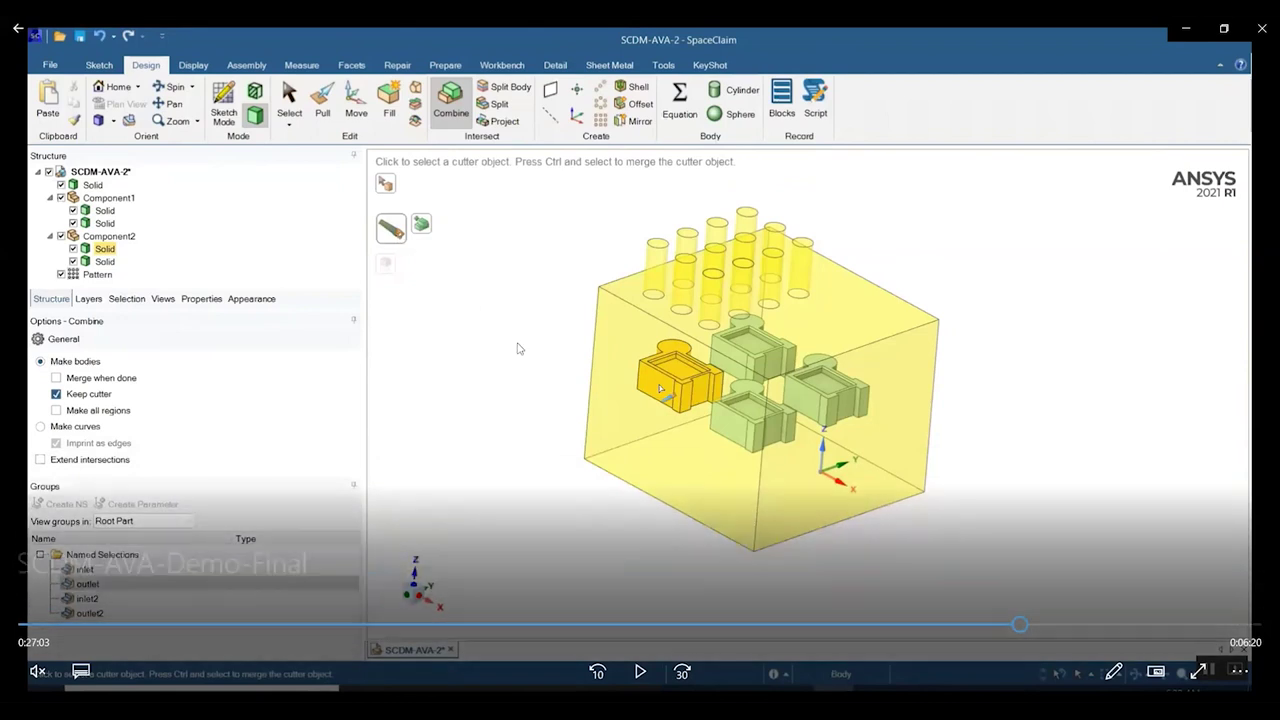
left_click(644, 670)
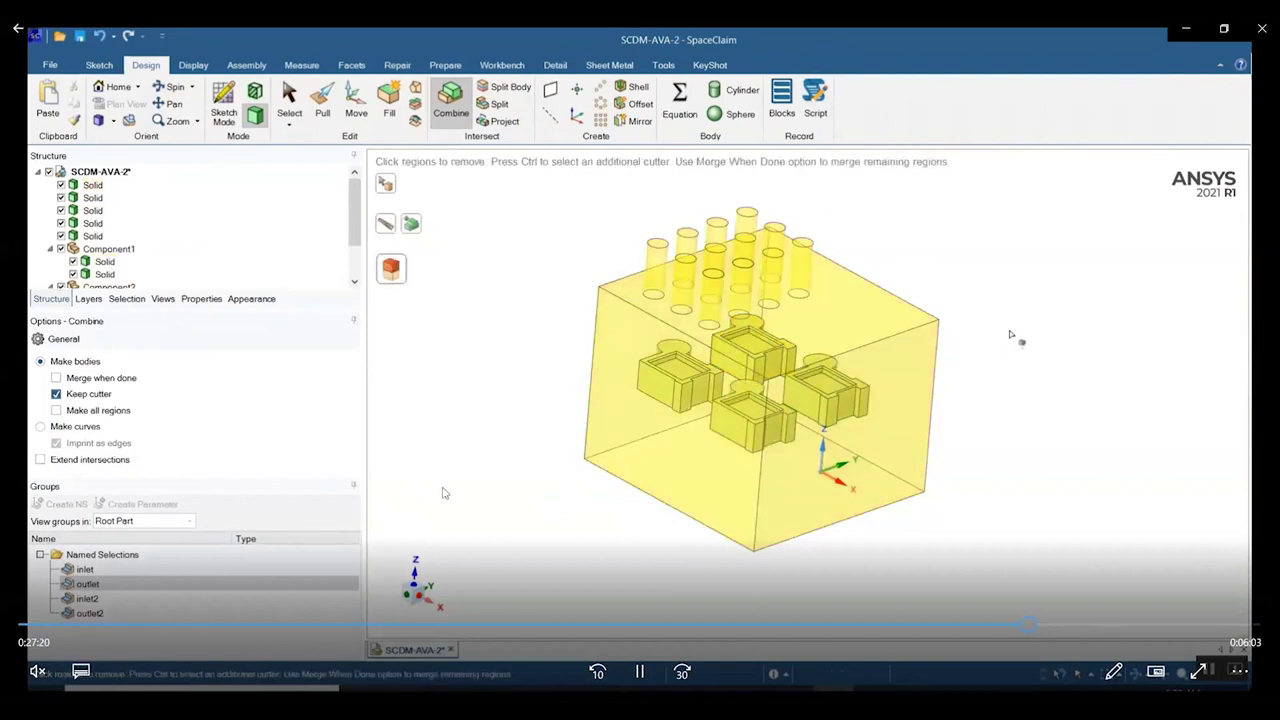
left_click(640, 672)
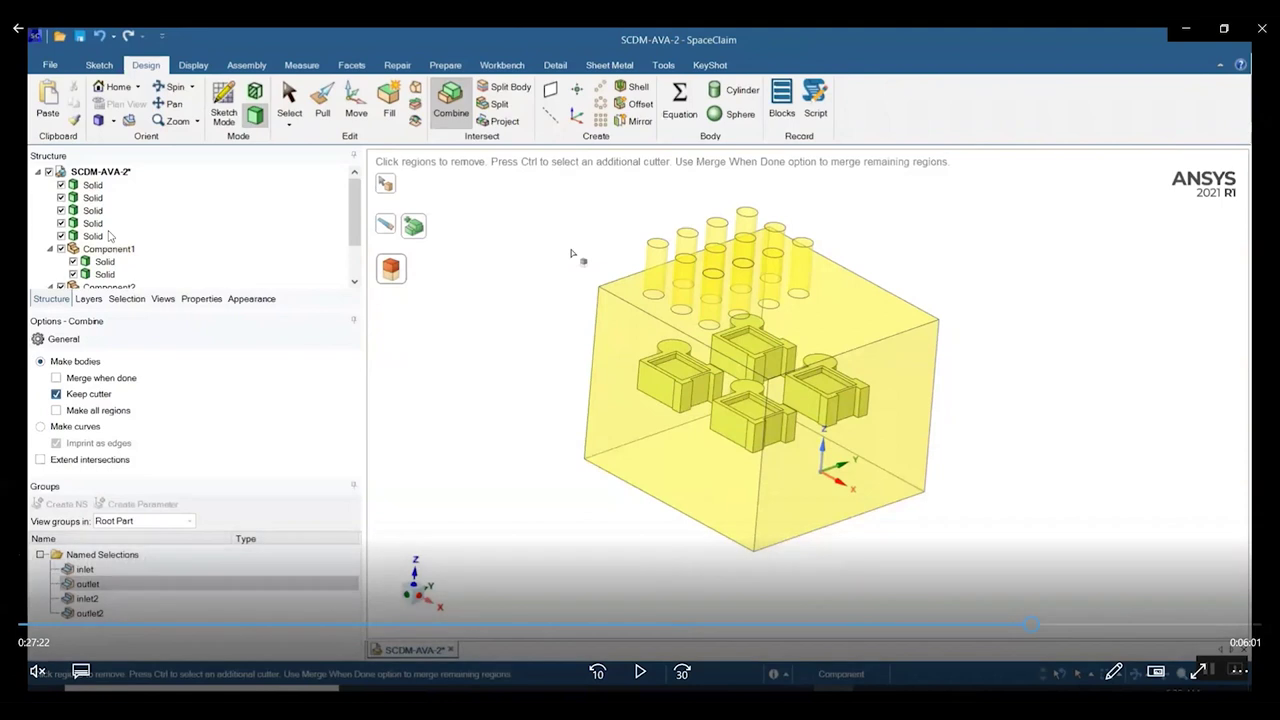
left_click(640, 672)
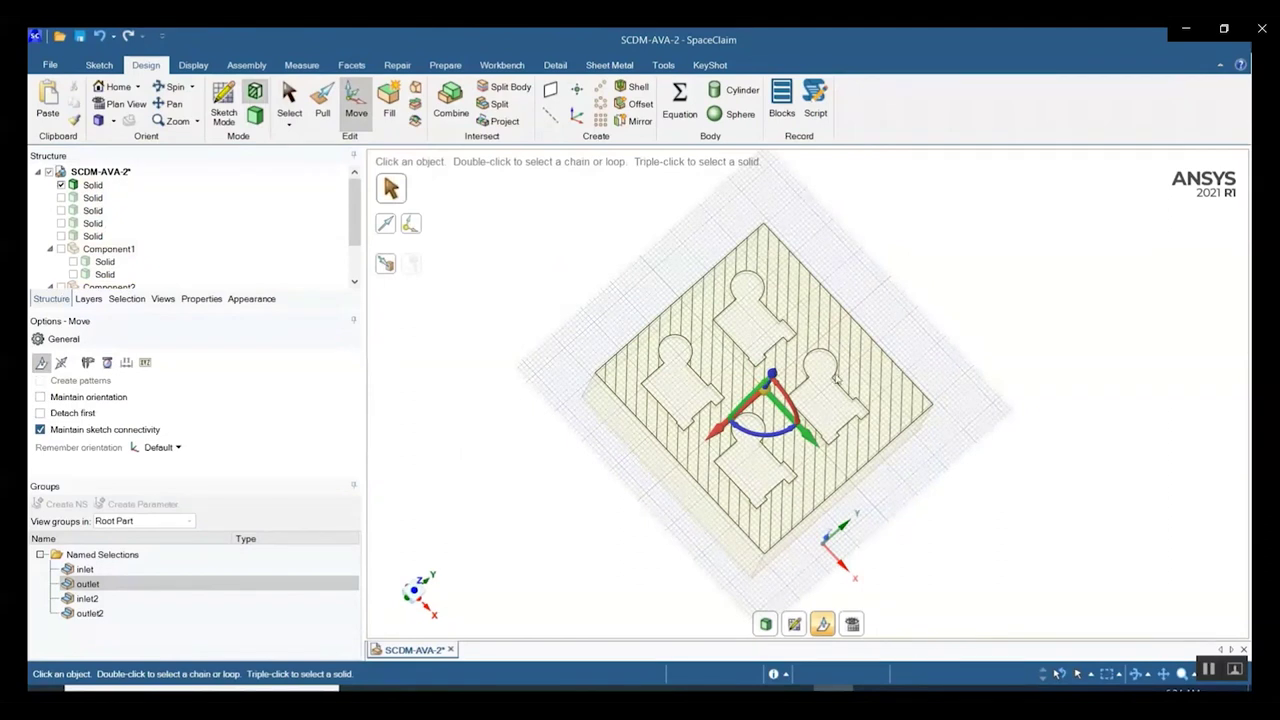
mouse_move(86, 677)
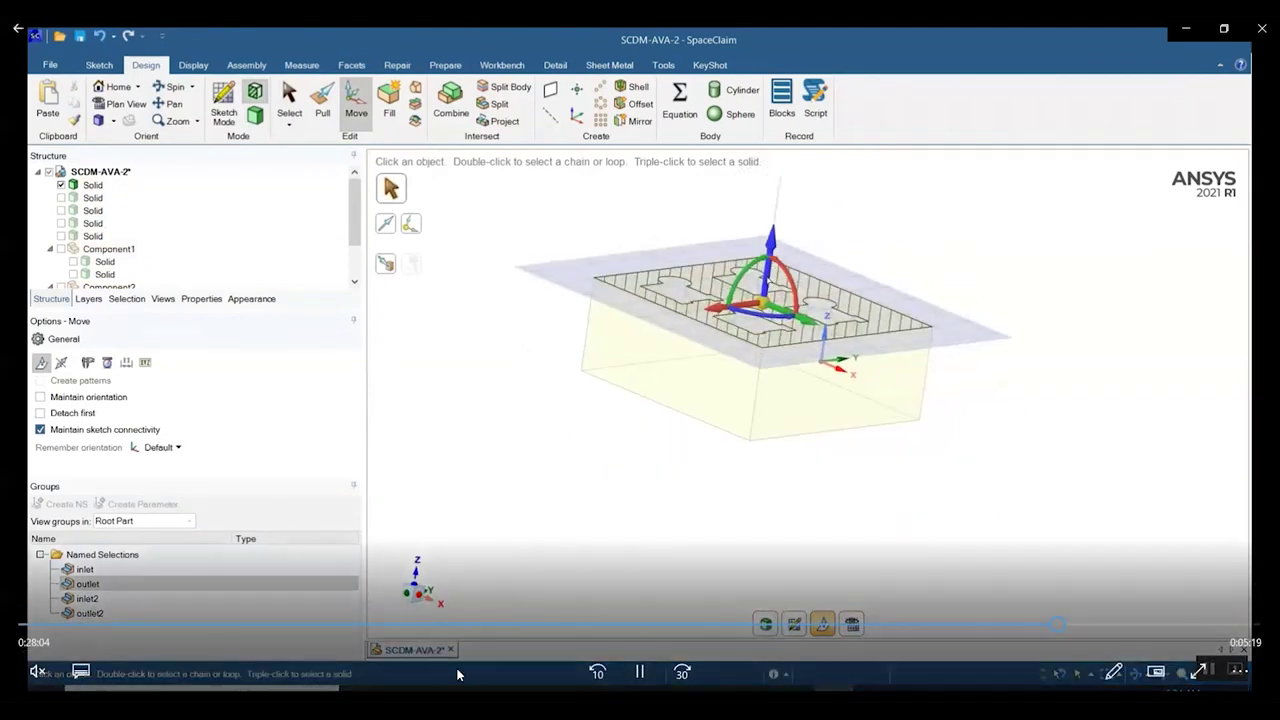
left_click(640, 672)
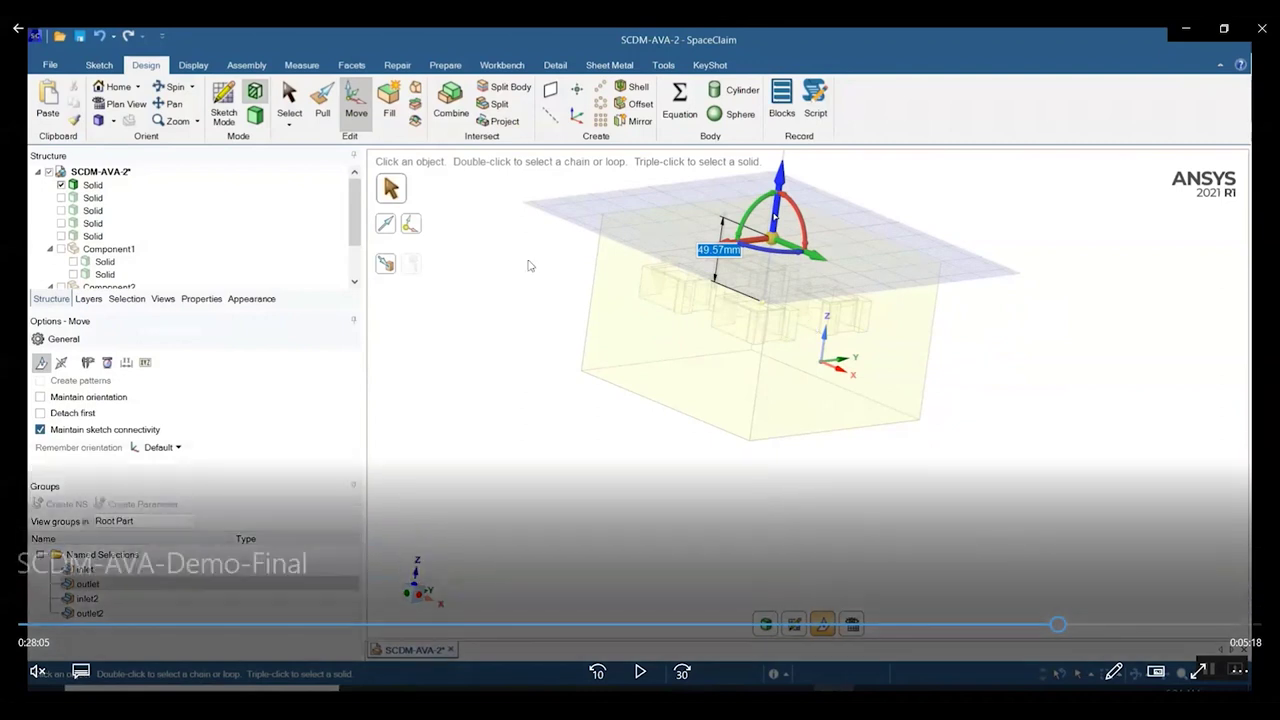
Share all coincident faces and edges between the enclosing block and the four inner solids
left_click(654, 682)
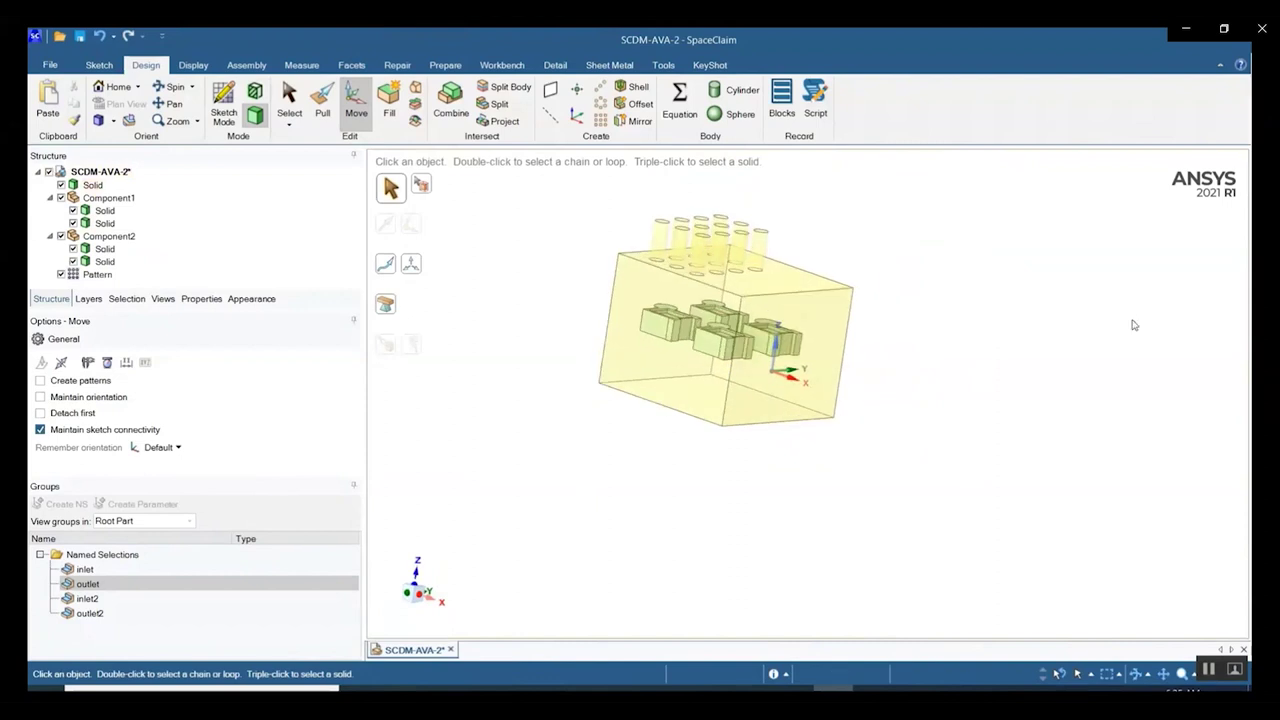
mouse_move(128, 236)
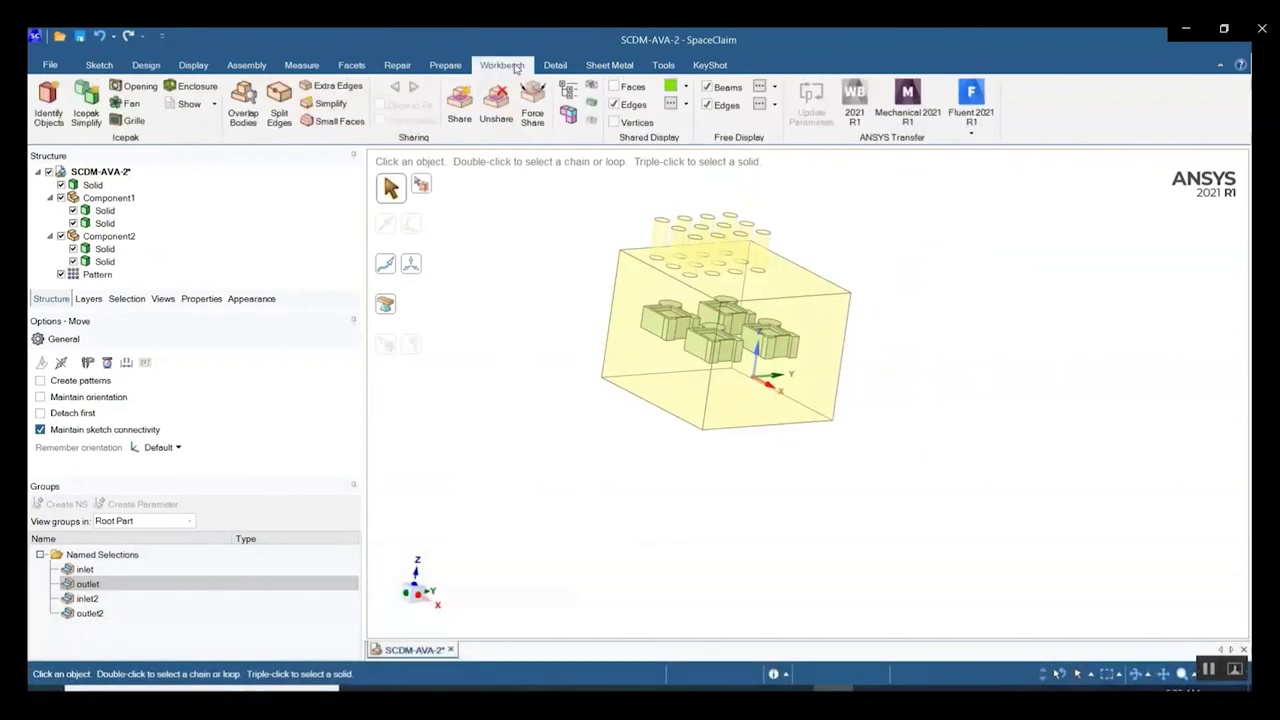
left_click(459, 100)
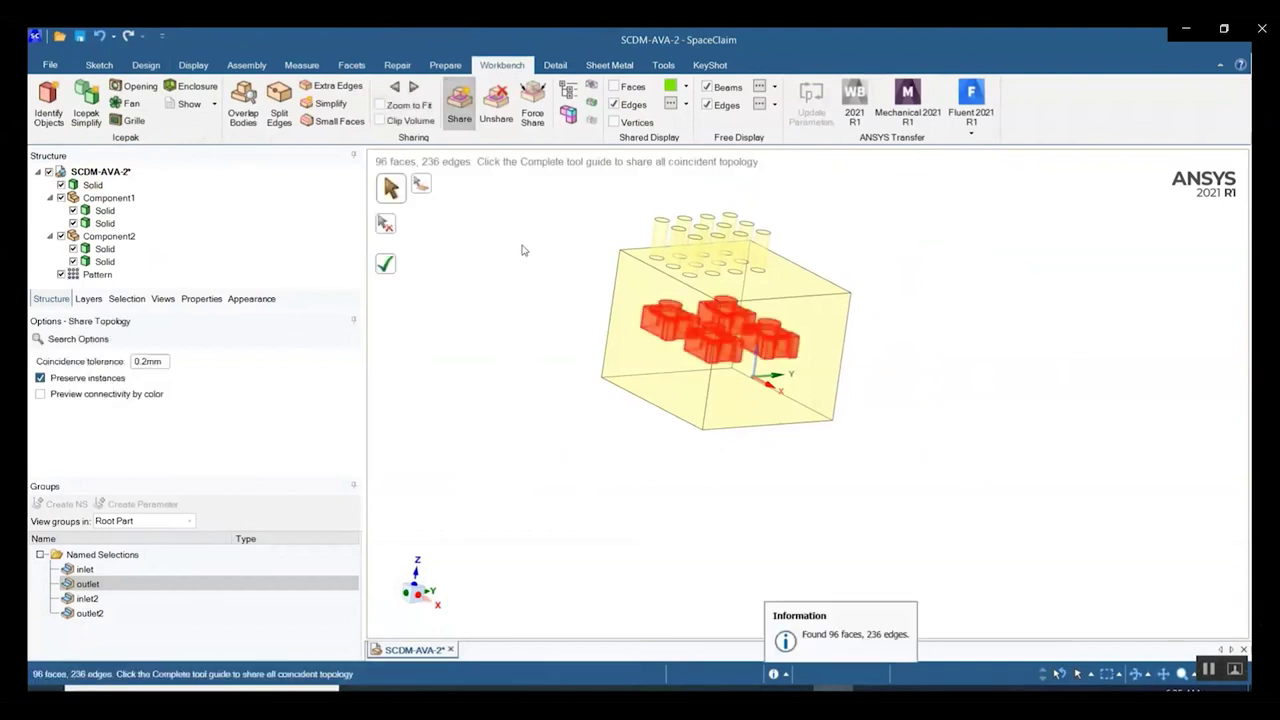
mouse_move(387, 397)
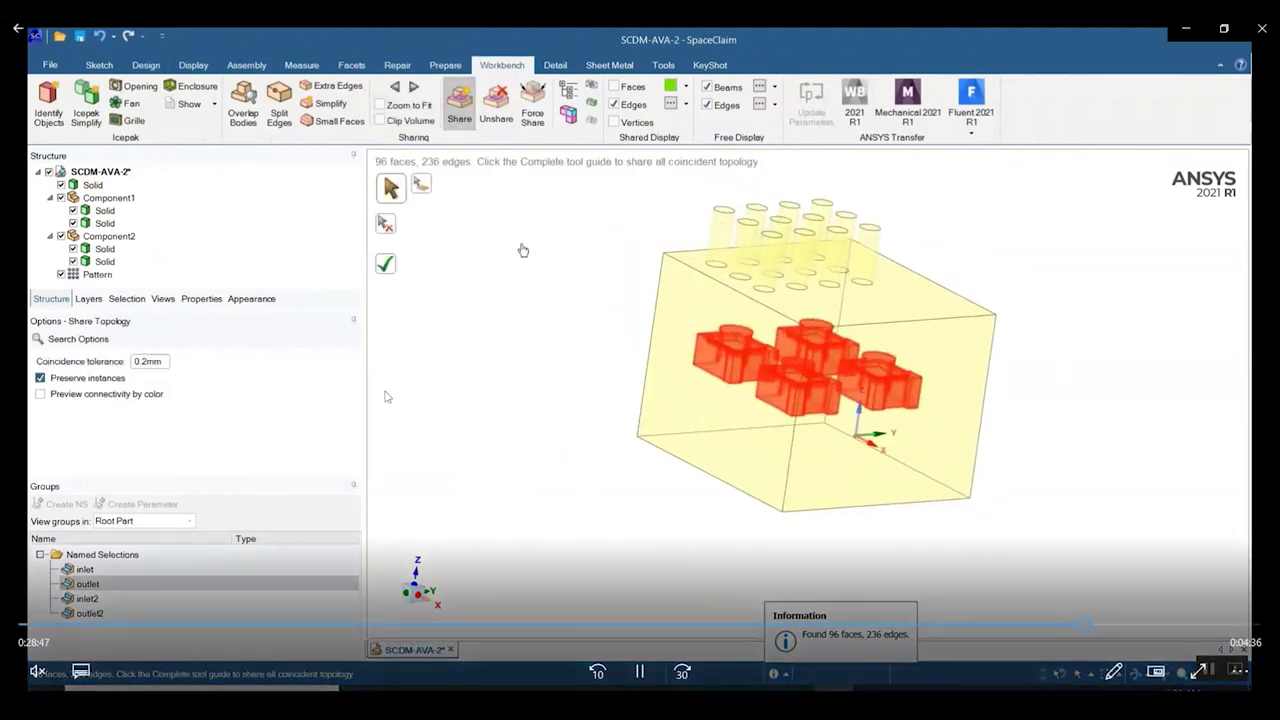
left_click(637, 679)
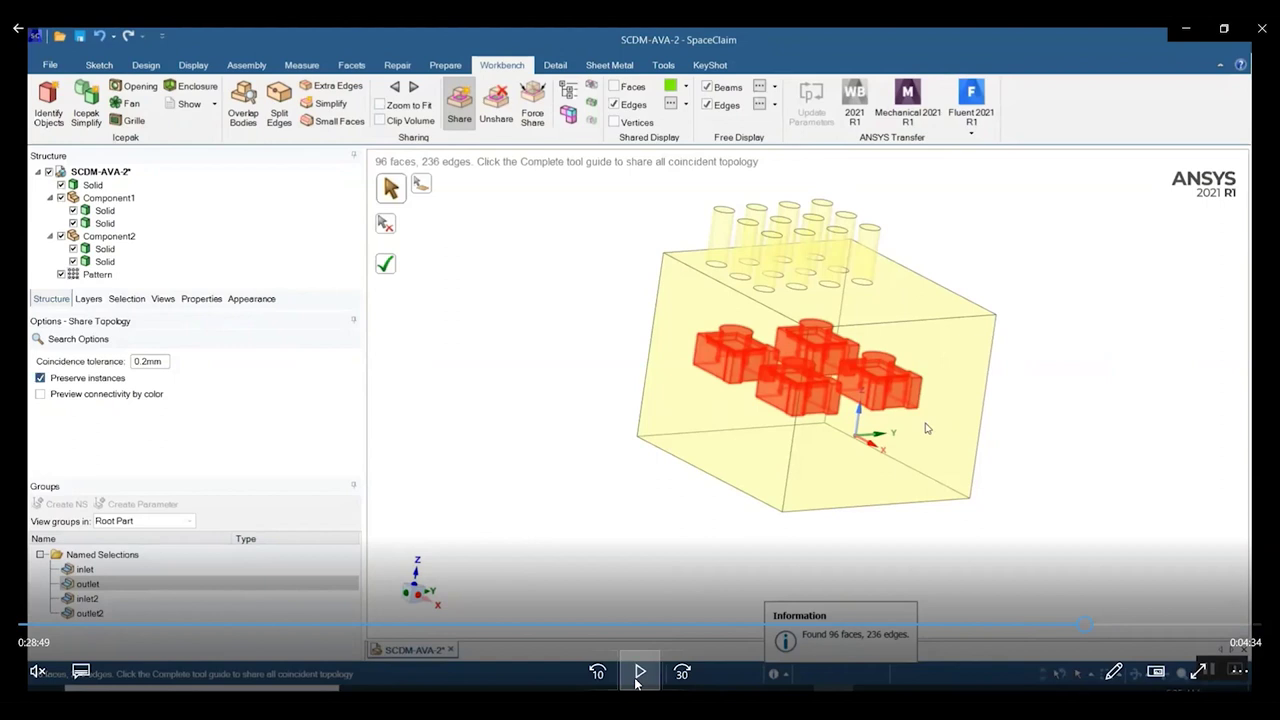
left_click(638, 673)
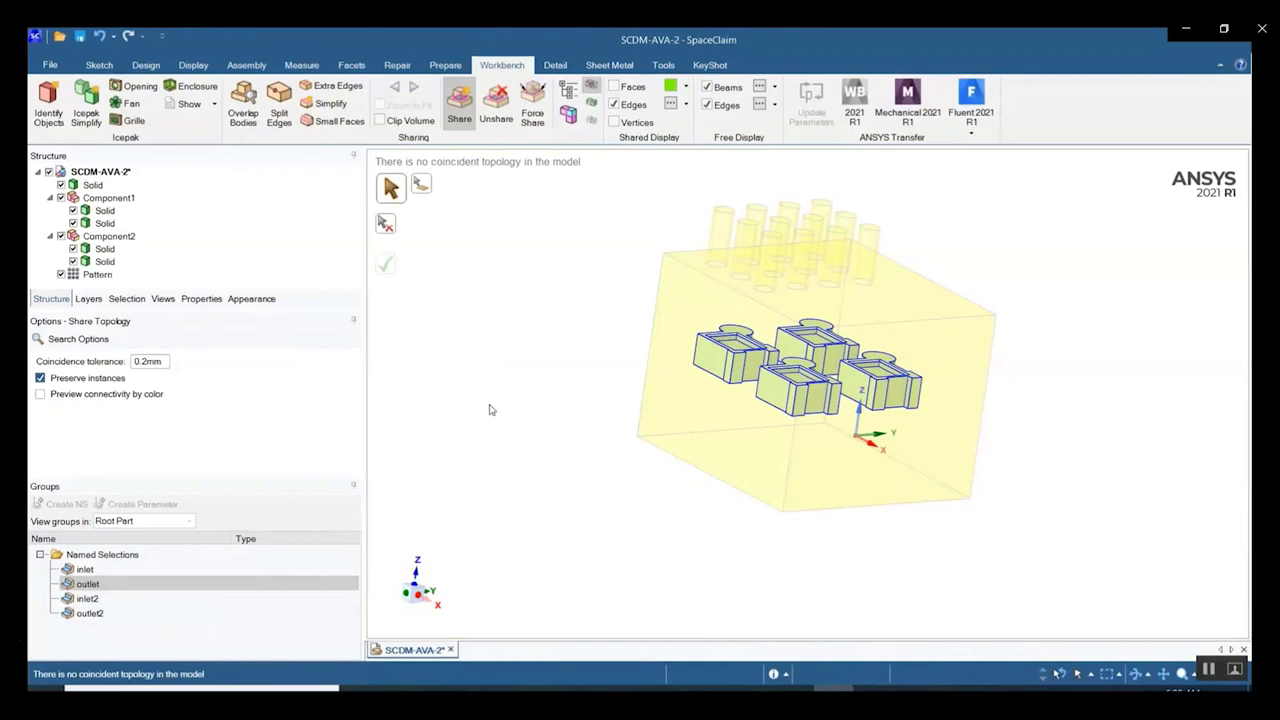
Transfer the model to Fluent 2021 R1 and launch it with double precision, 4 meshing processes and 4 solver processes
mouse_move(701, 318)
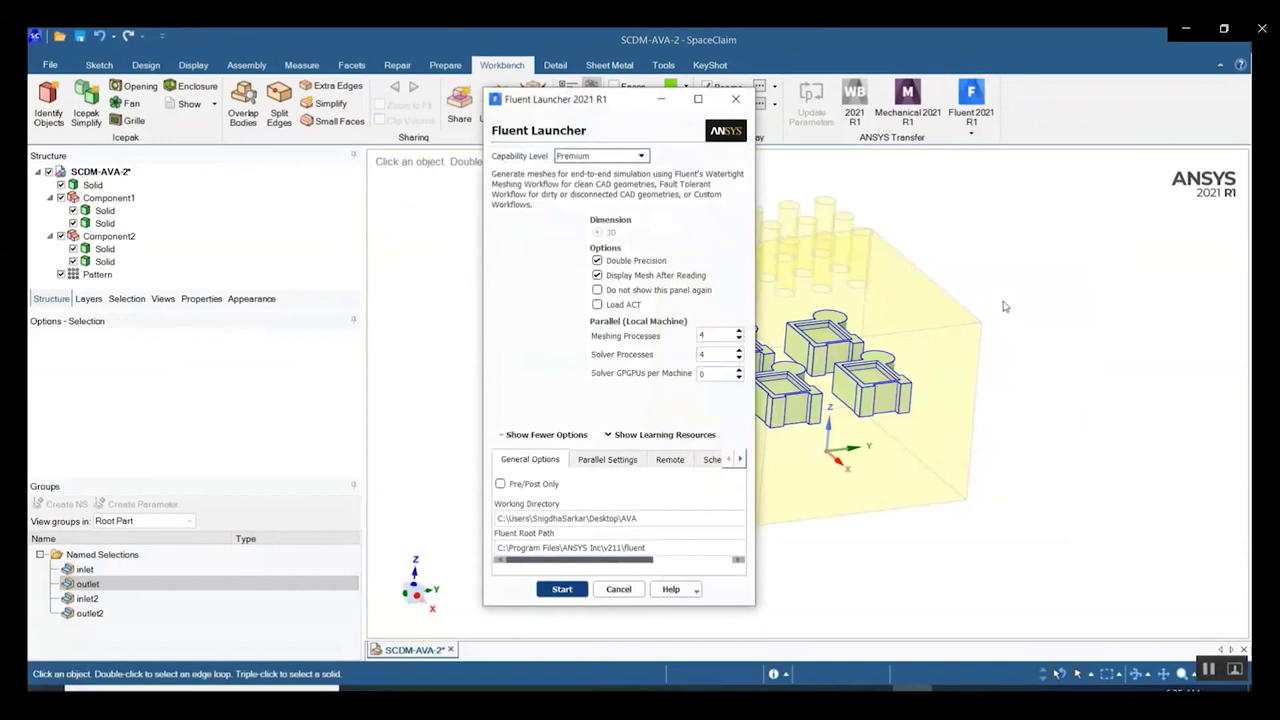
left_click(562, 589)
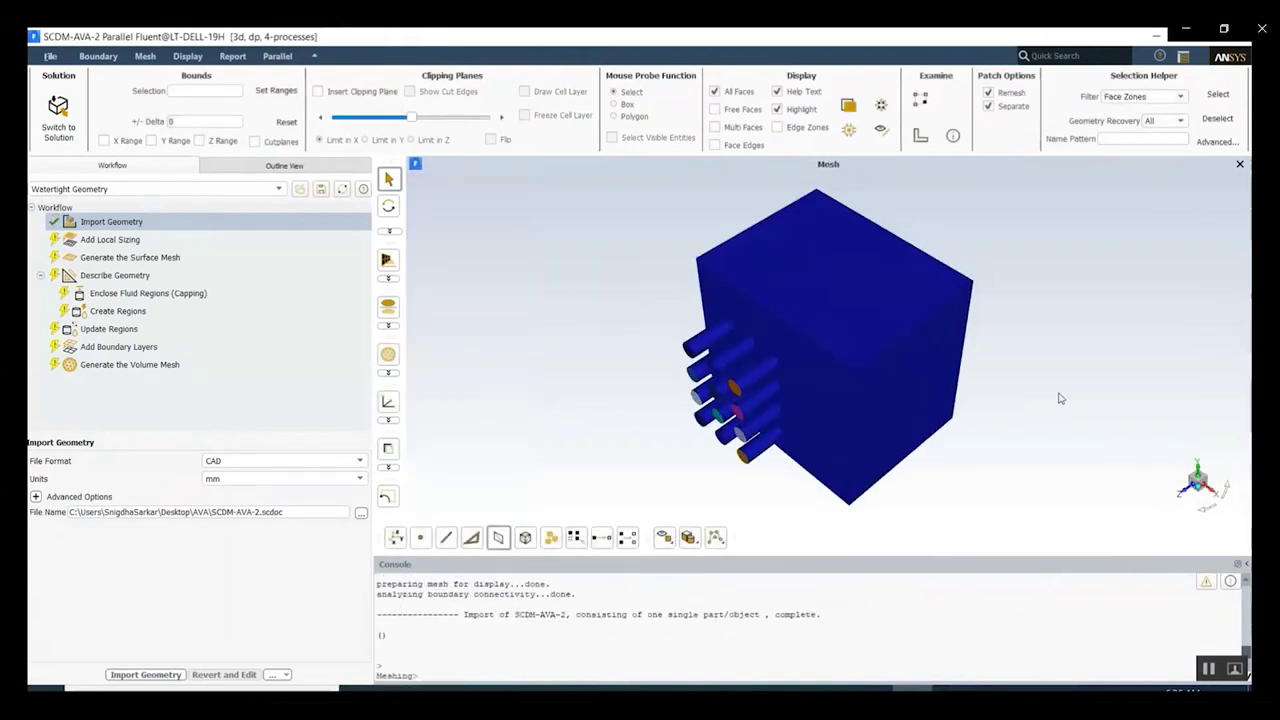
Inspect the inside of the imported geometry with a clipping plane limited in X and in Z, and remove the plane
left_click_drag(1043, 400, 1125, 261)
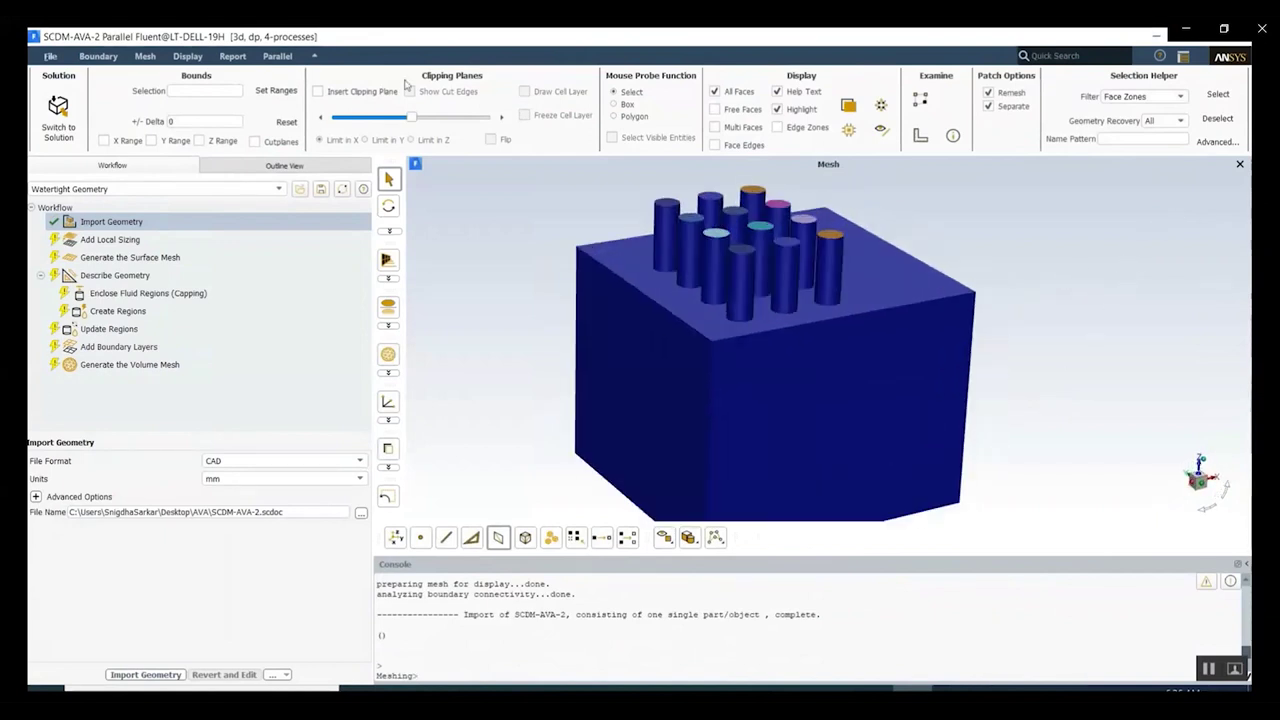
left_click(318, 91)
left_click_drag(1023, 346, 659, 377)
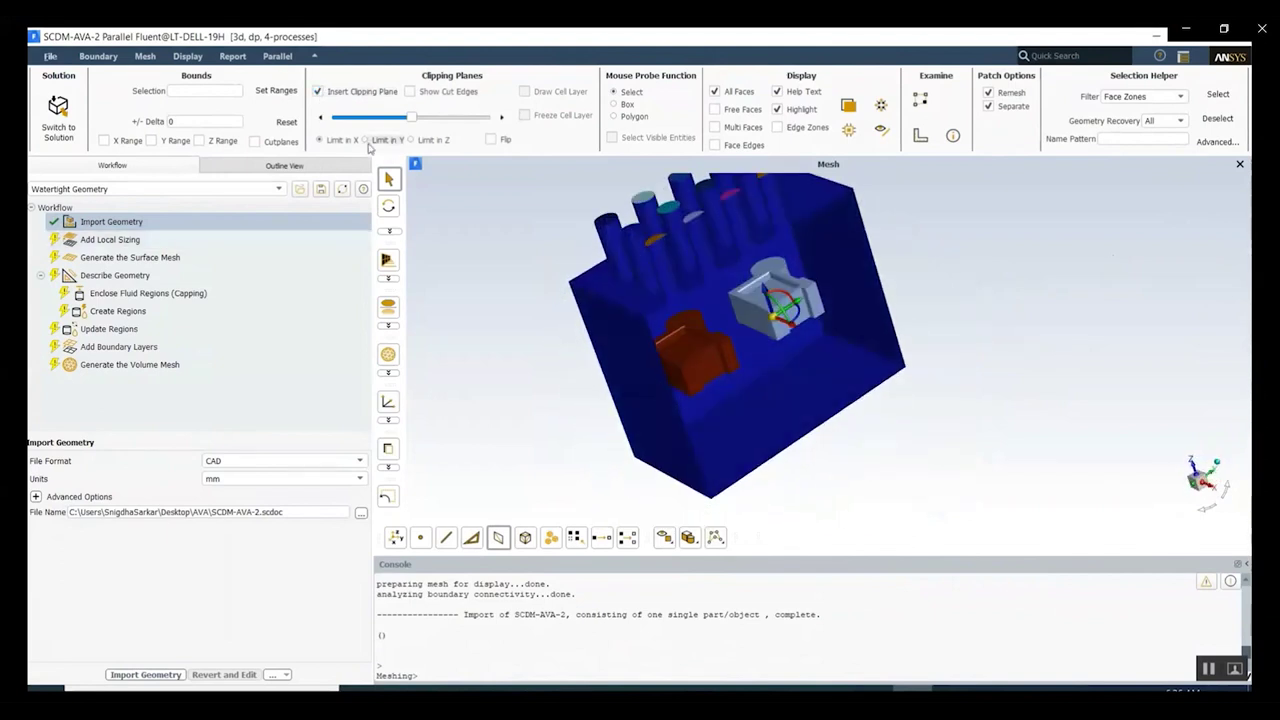
left_click(411, 140)
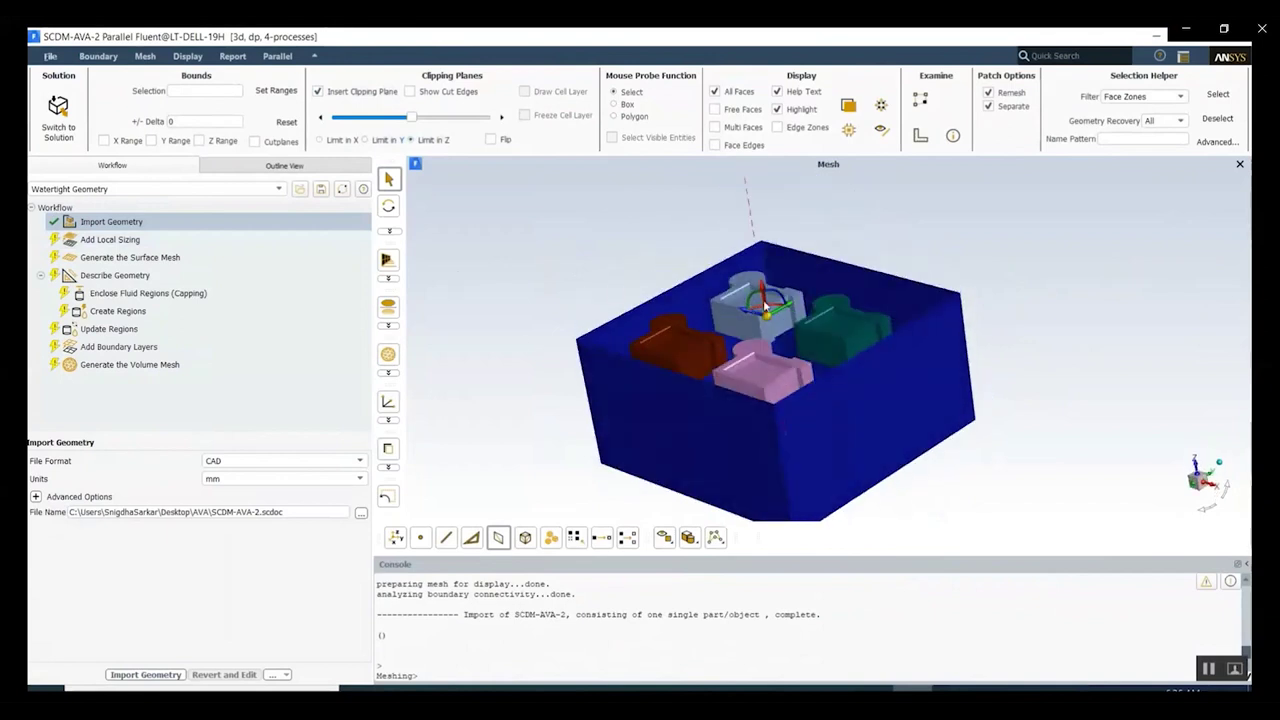
left_click_drag(758, 306, 757, 231)
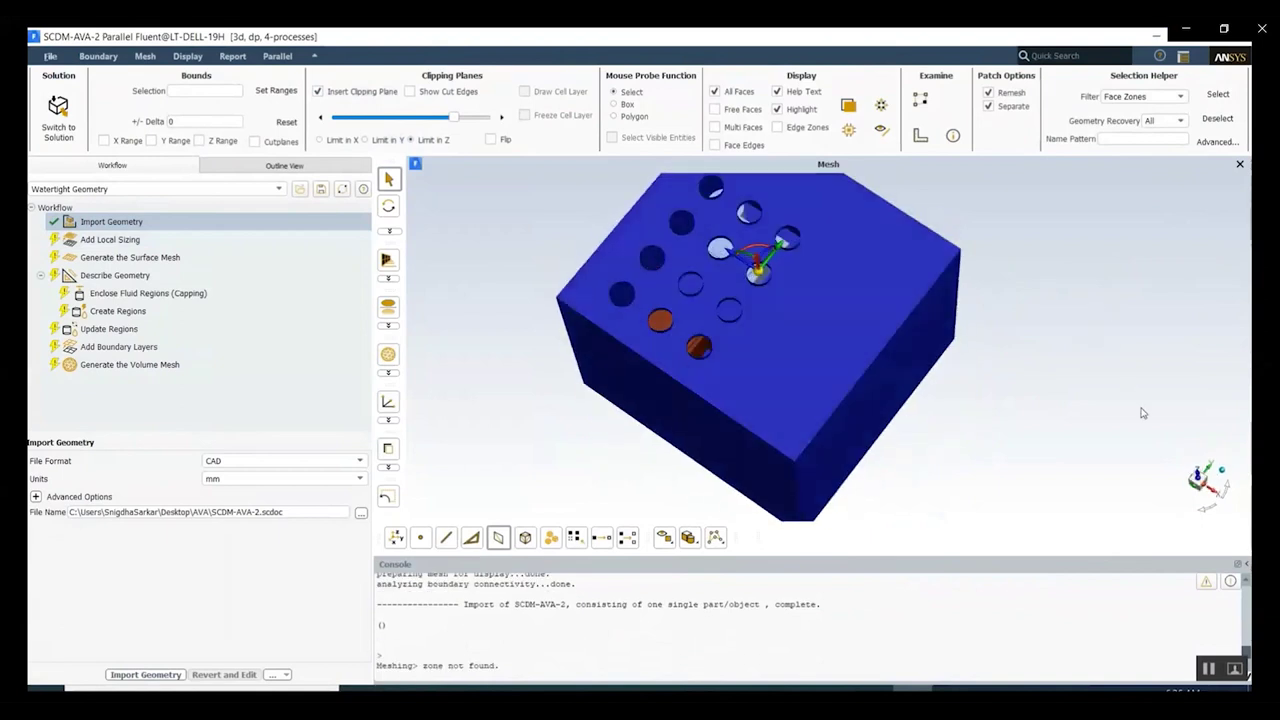
left_click_drag(1090, 323, 1166, 309)
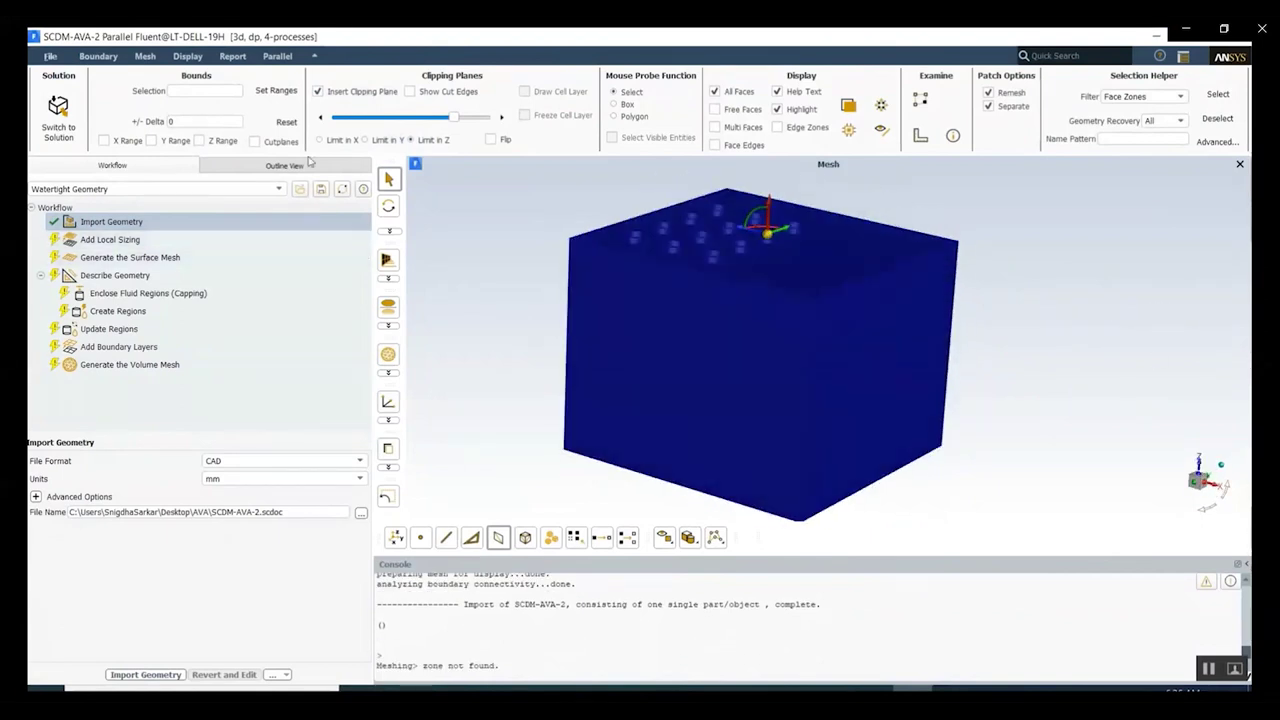
left_click(318, 91)
scroll(502, 312, "down", 3)
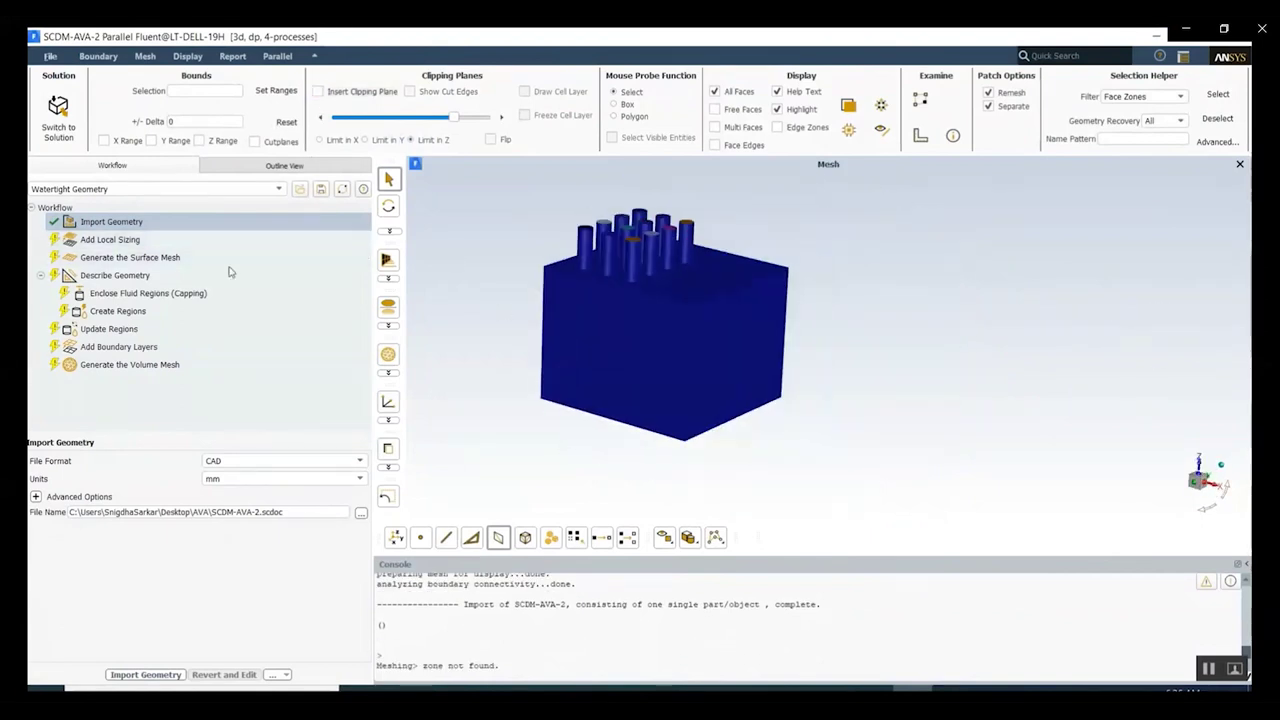
Complete the local sizing task and generate the surface mesh with minimum size 0.179668, maximum size 4.5995 and growth rate 1.2
left_click(100, 240)
left_click(75, 674)
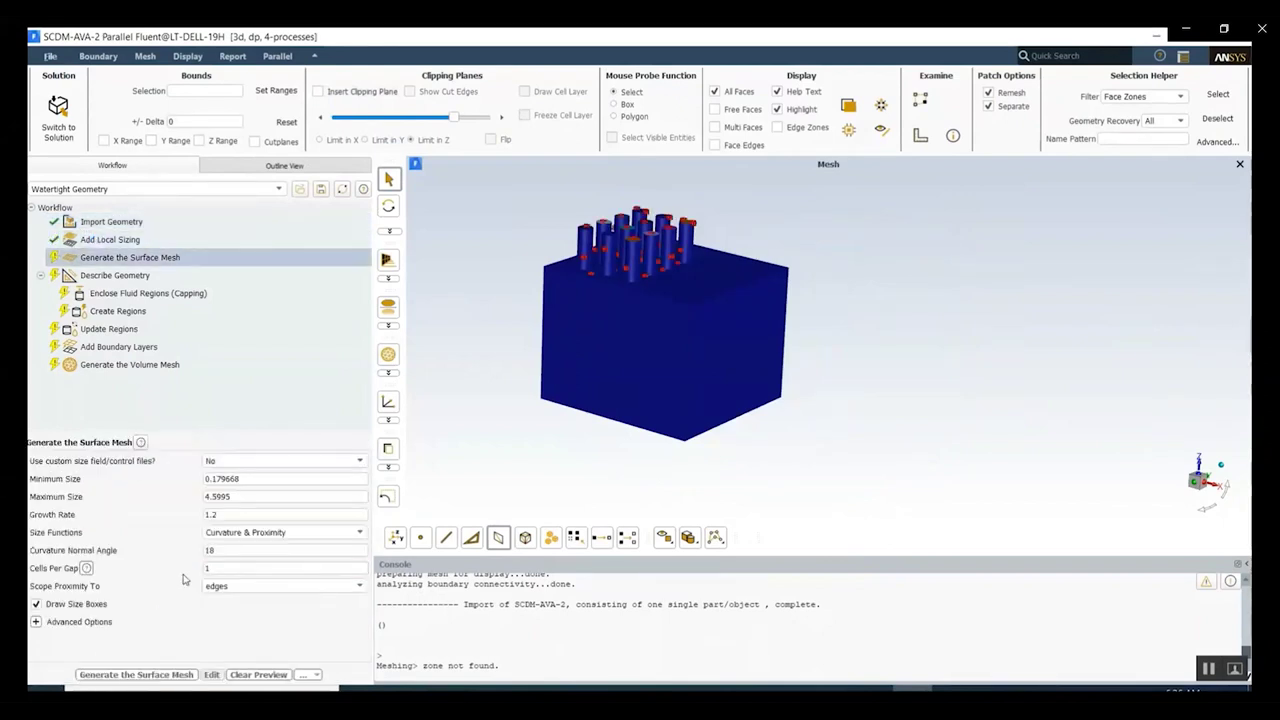
left_click(108, 675)
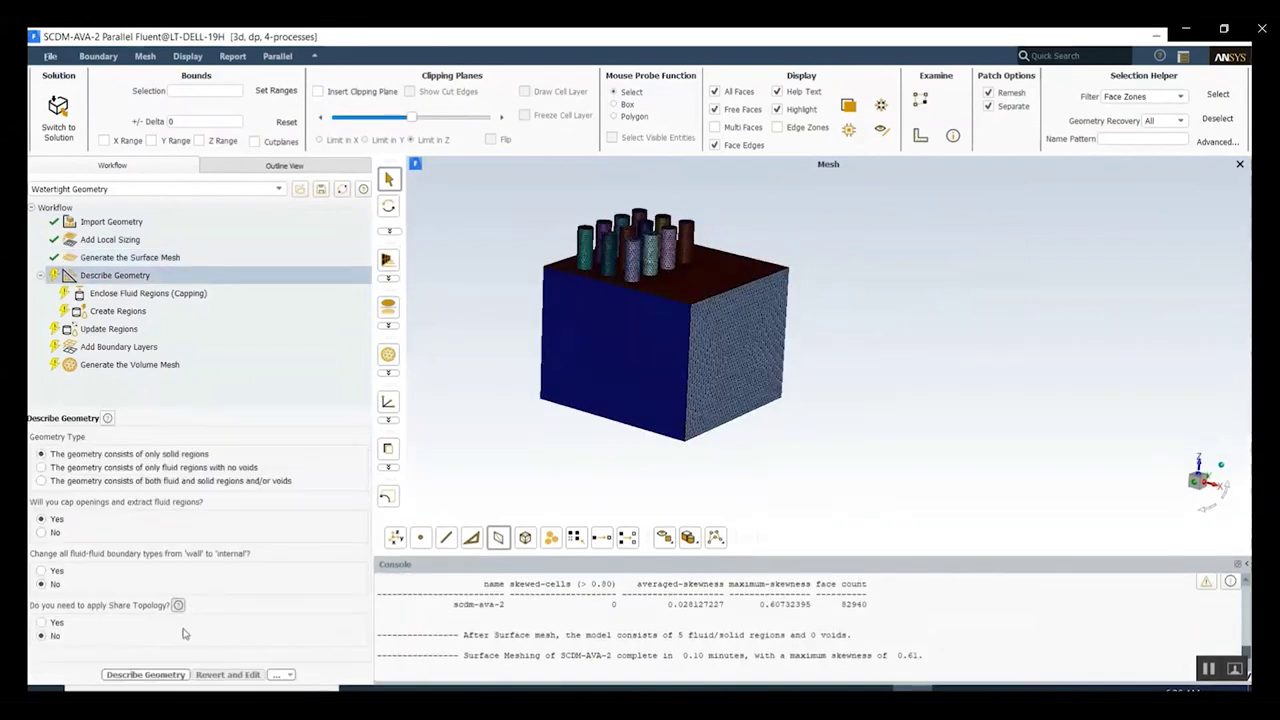
Describe the geometry as both fluid and solid regions and/or voids, without capping openings, changing fluid-fluid boundaries or applying Share Topology
left_click_drag(885, 375, 910, 417)
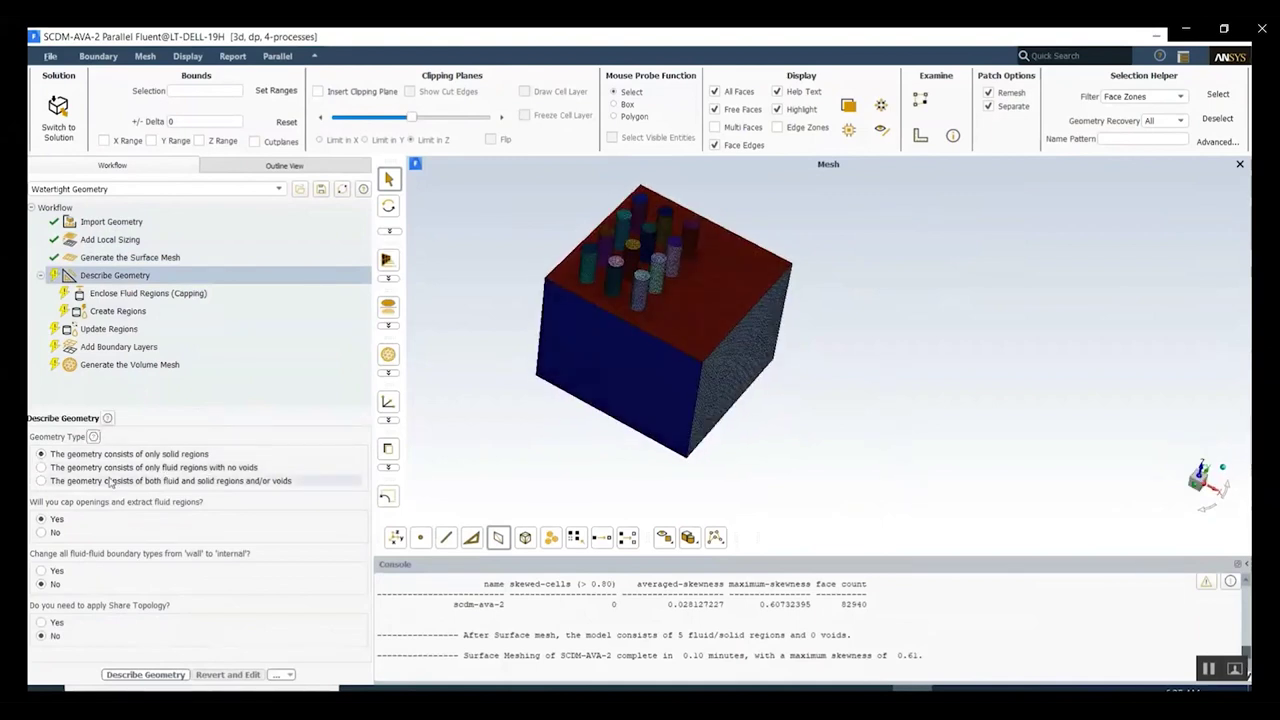
mouse_move(195, 478)
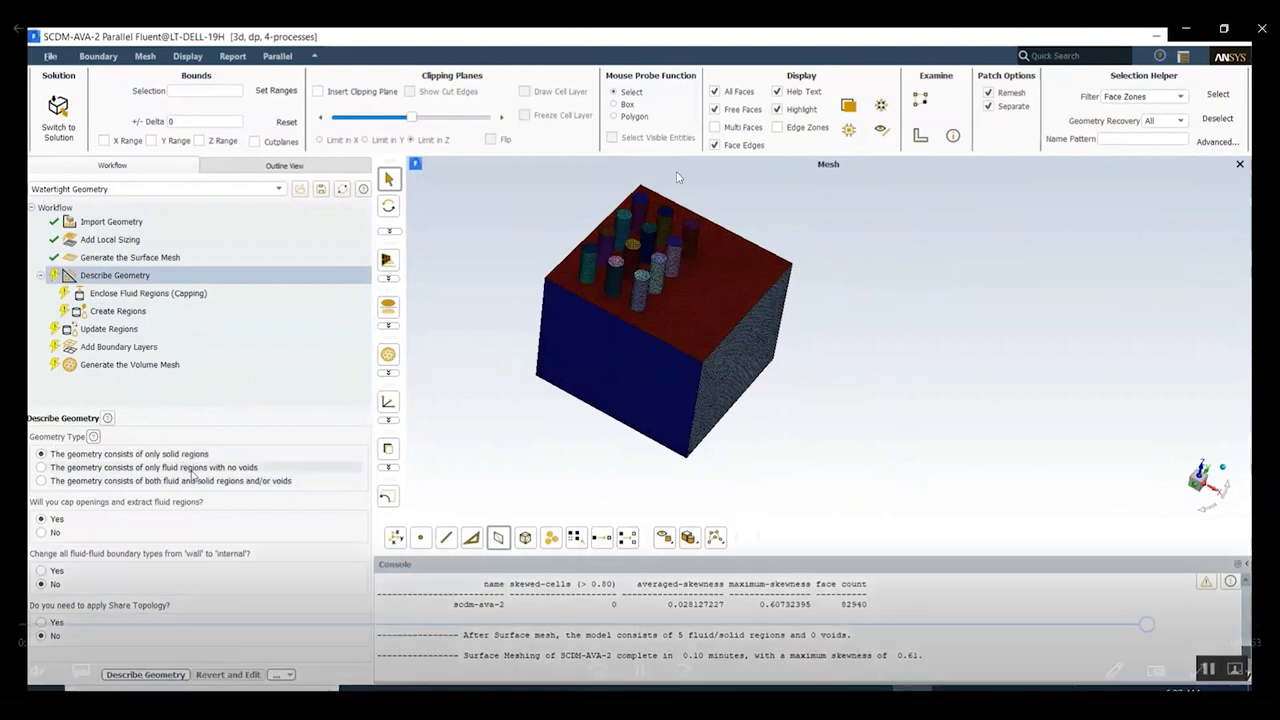
left_click(640, 673)
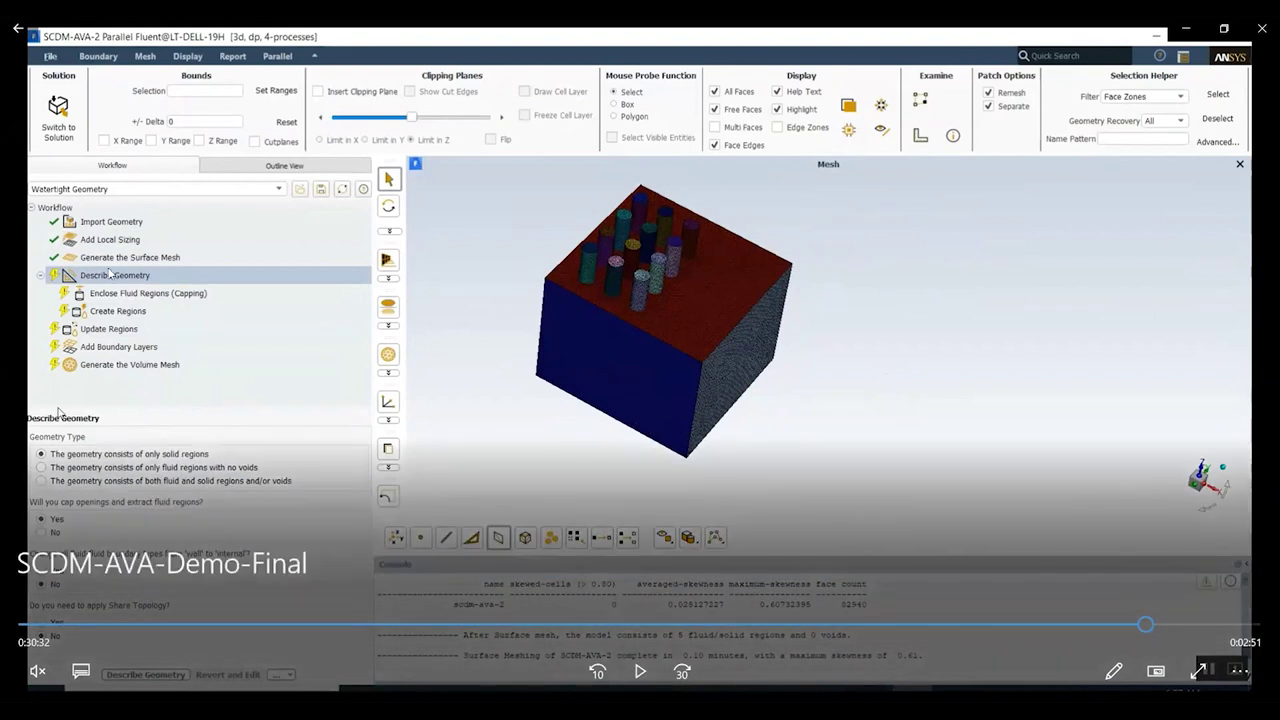
left_click(638, 673)
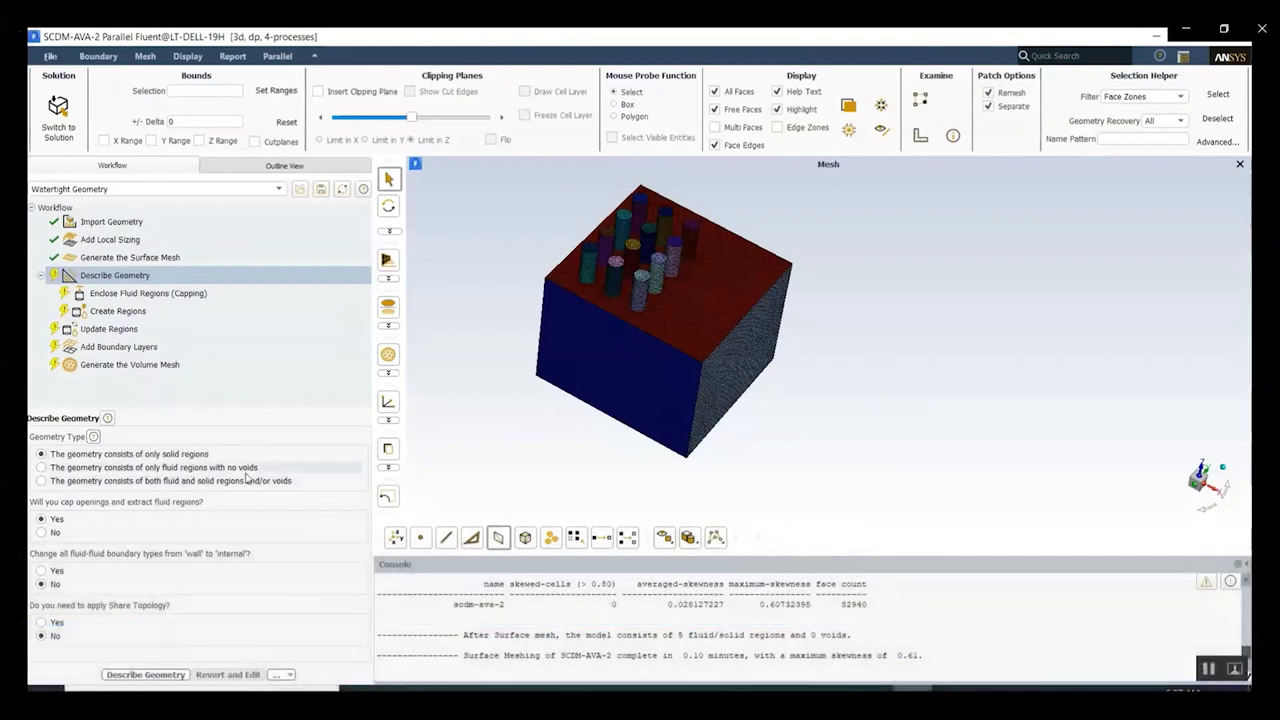
left_click(185, 481)
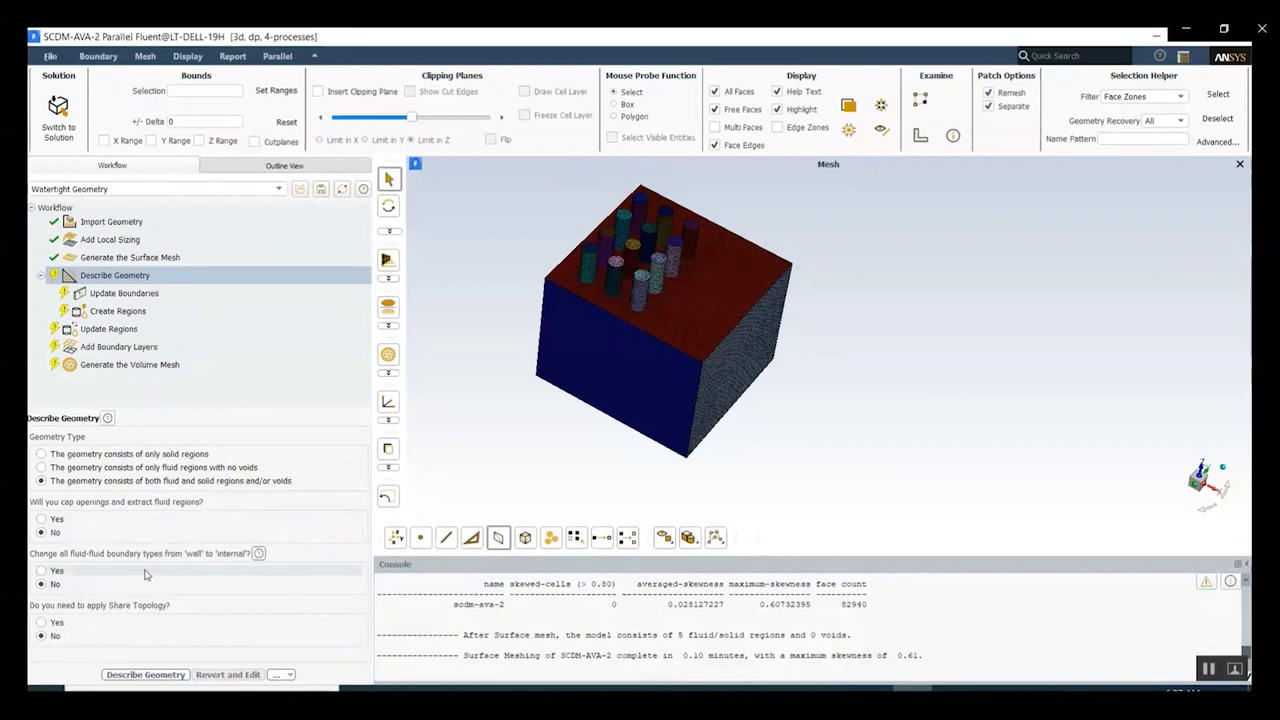
left_click(147, 675)
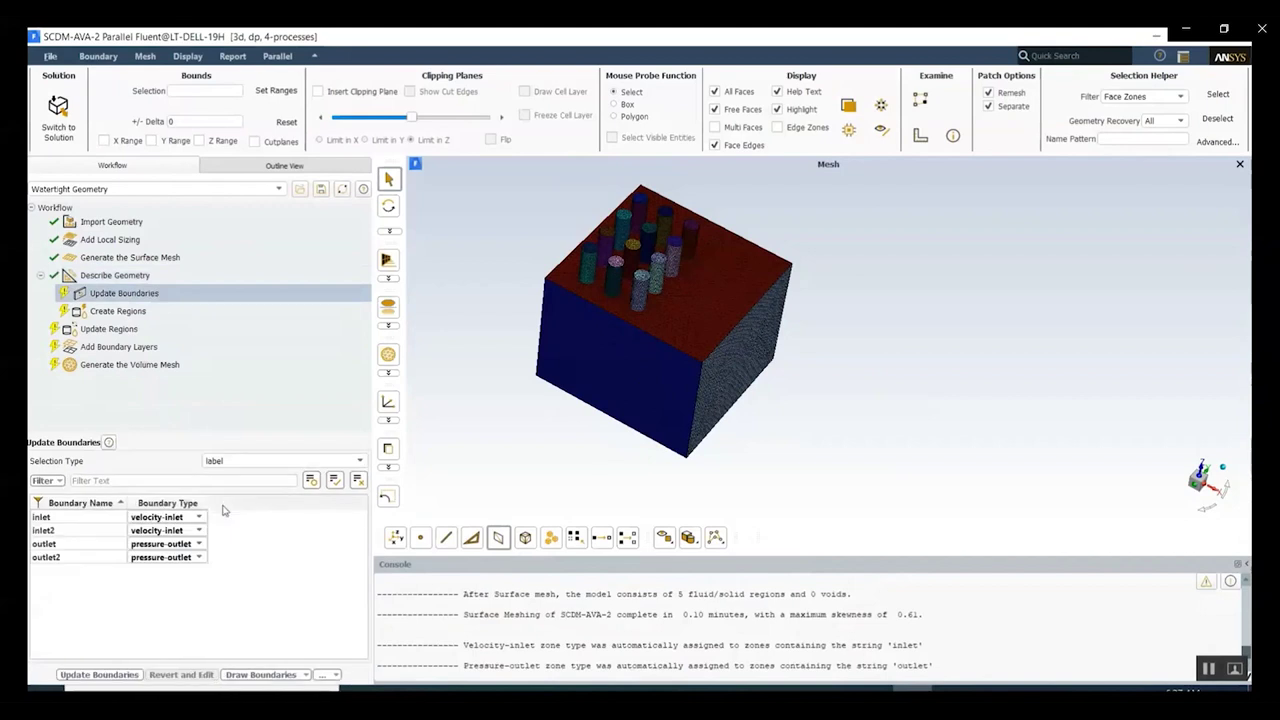
Update the boundaries with velocity-inlet inlets and pressure-outlet outlets, and create regions with an estimated number of 1 fluid region
left_click(128, 677)
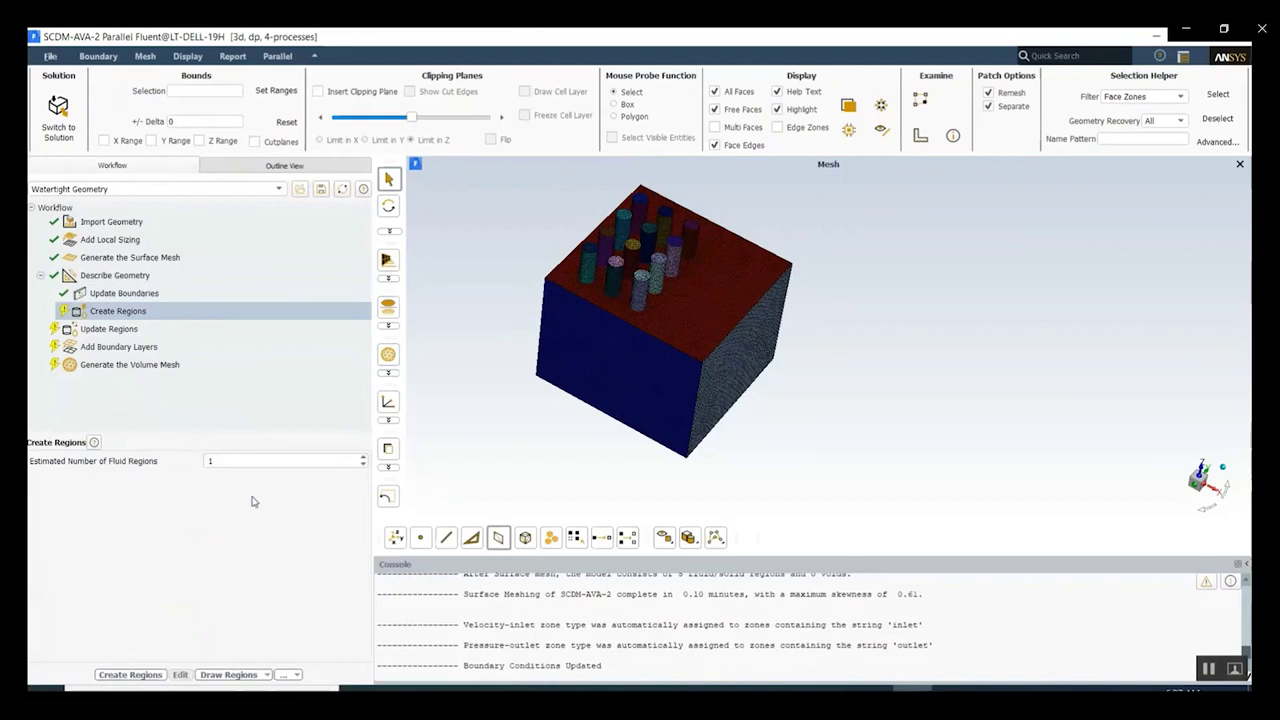
mouse_move(626, 352)
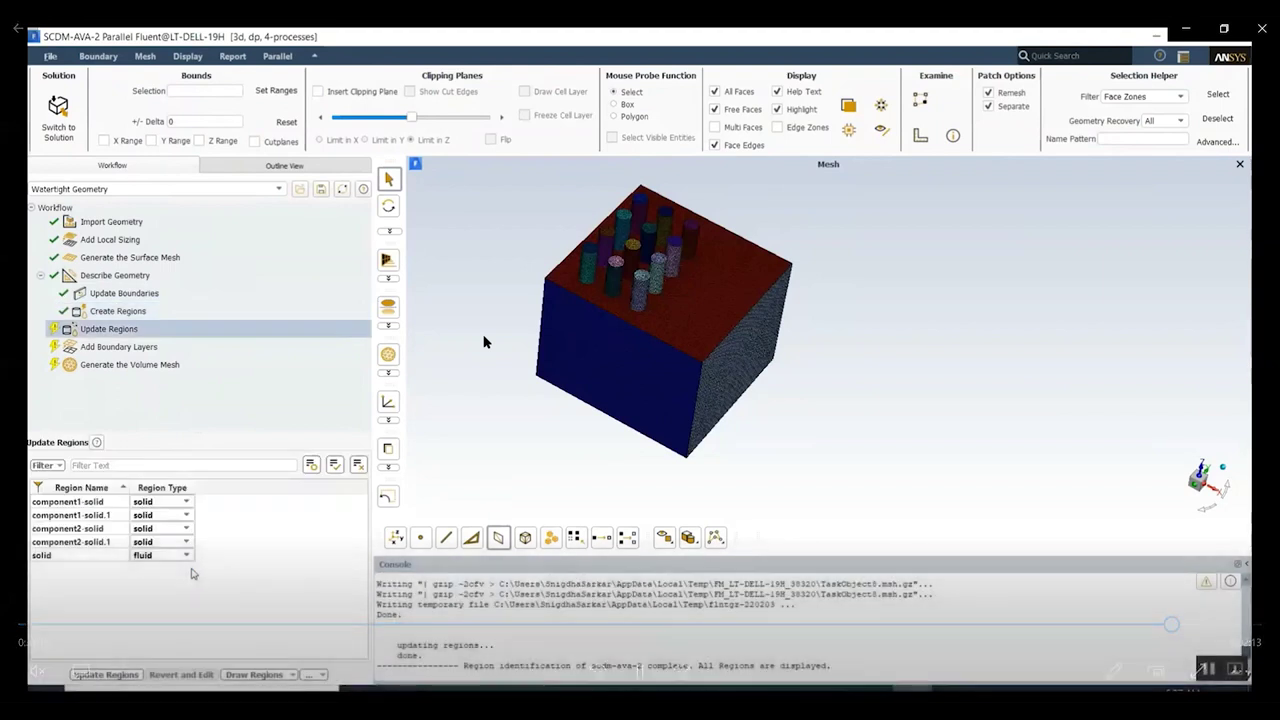
Highlight the fluid region named solid in the region list to check its extent in the mesh
mouse_move(474, 345)
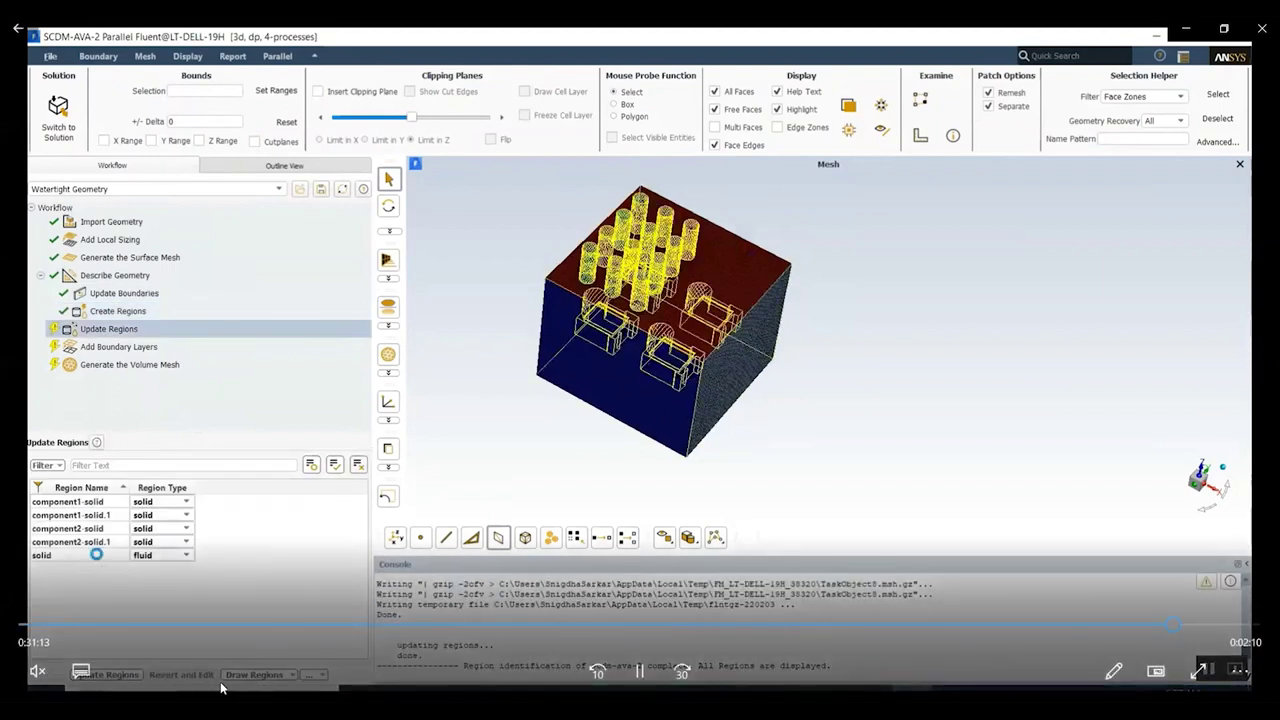
left_click(648, 678)
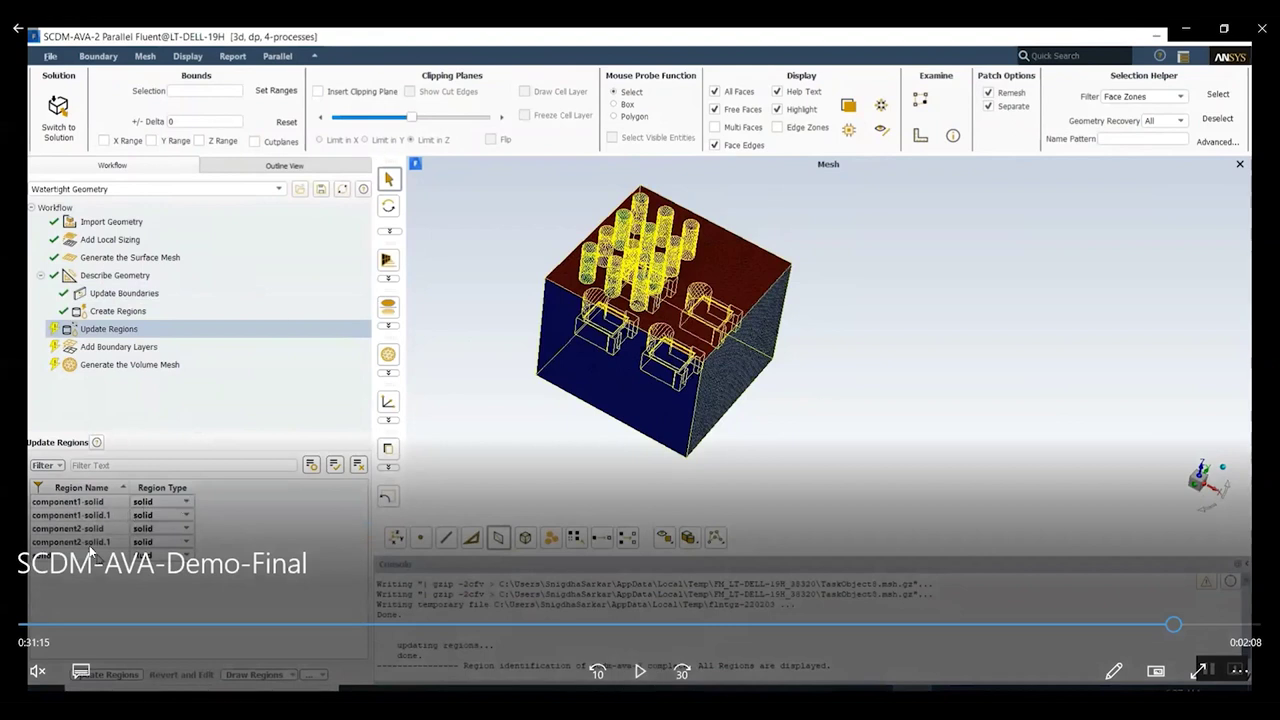
left_click(646, 682)
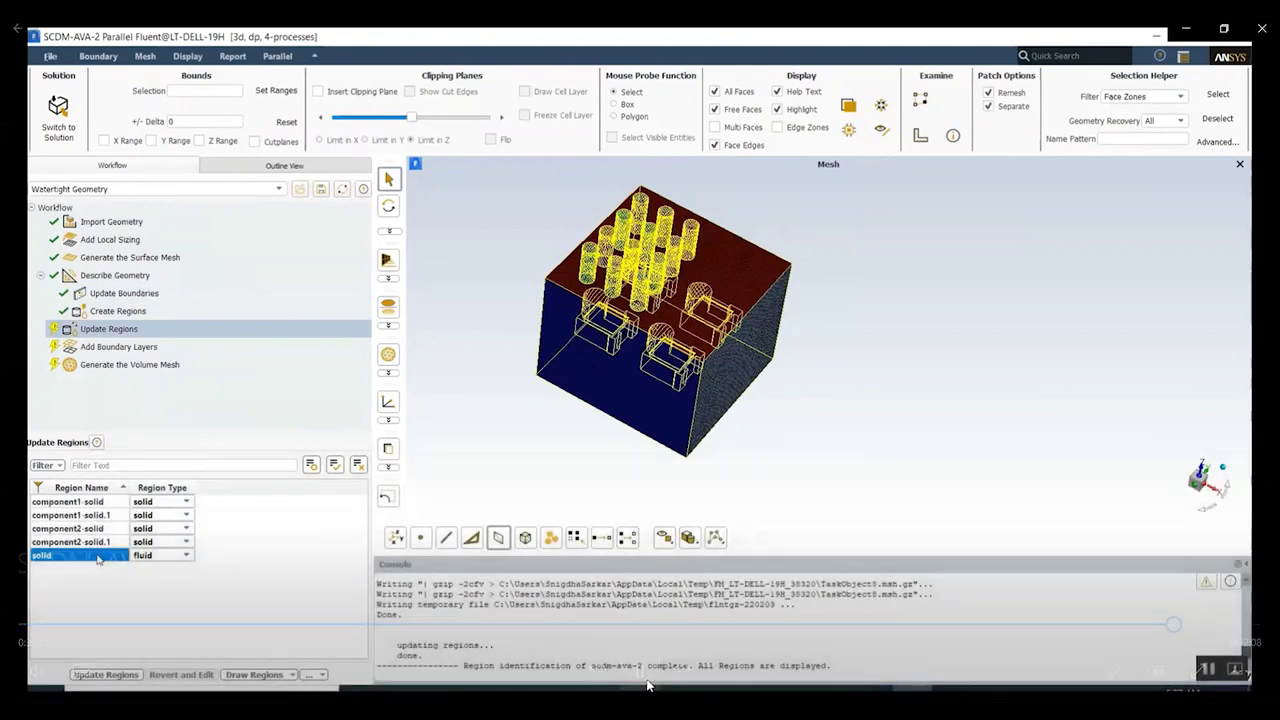